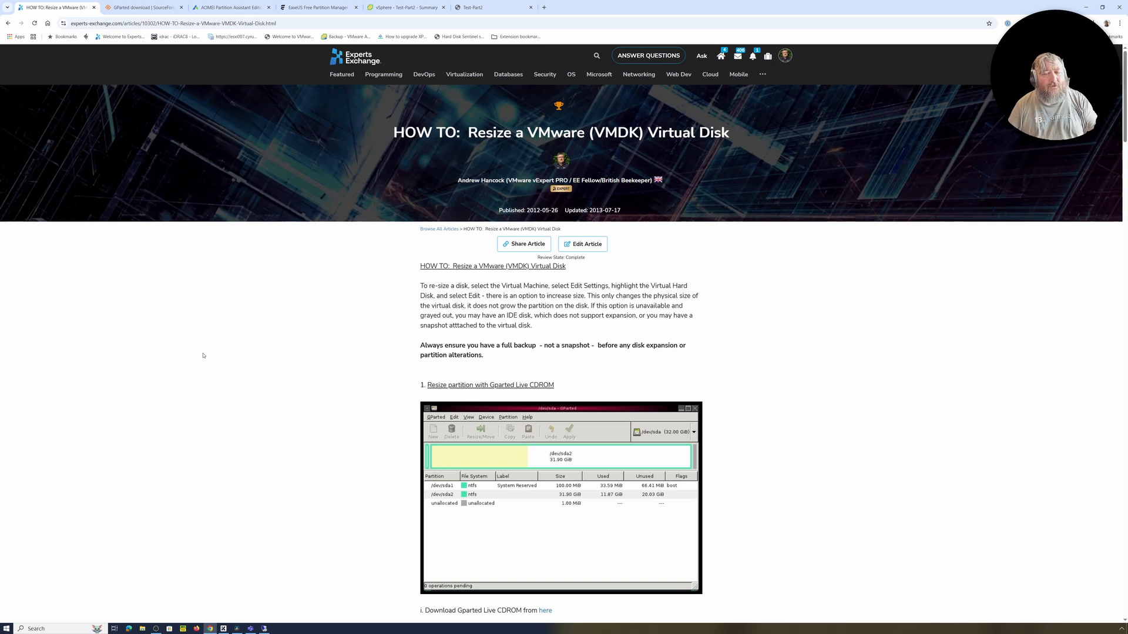
Review the GParted, AOMEI Partition Assistant and EaseUS Partition Master web pages as partition tool options
click(137, 8)
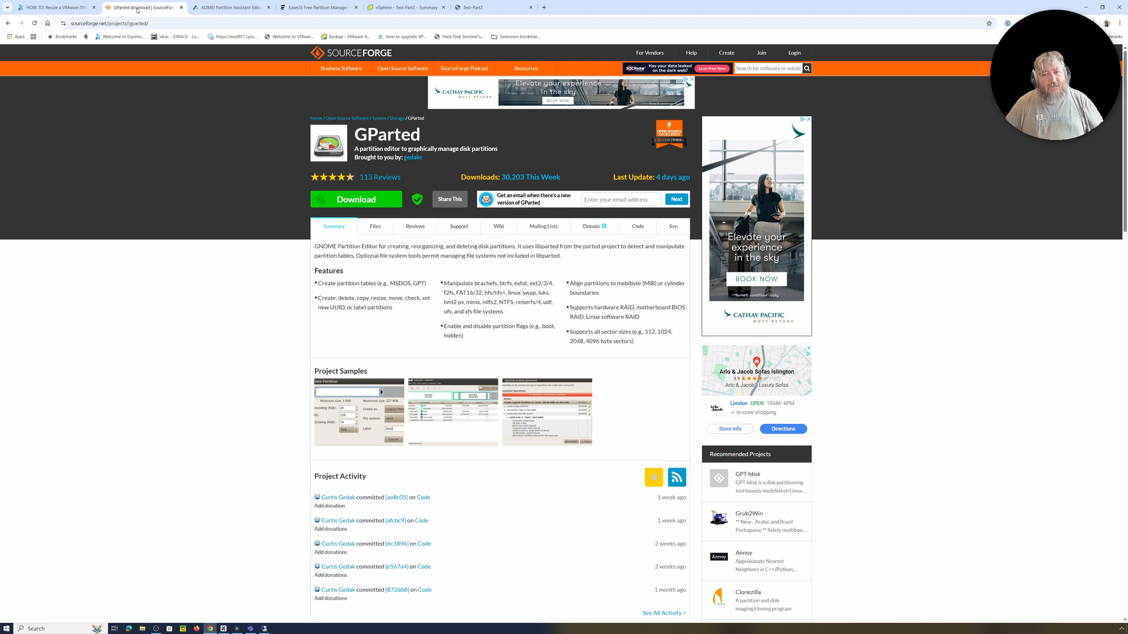
click(218, 8)
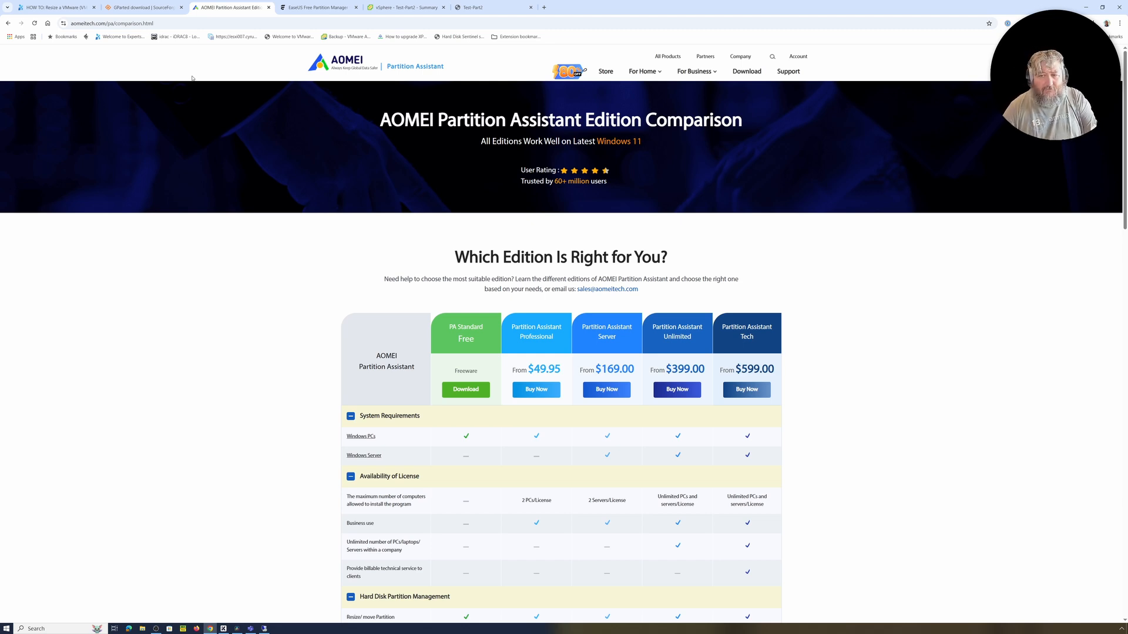
click(297, 8)
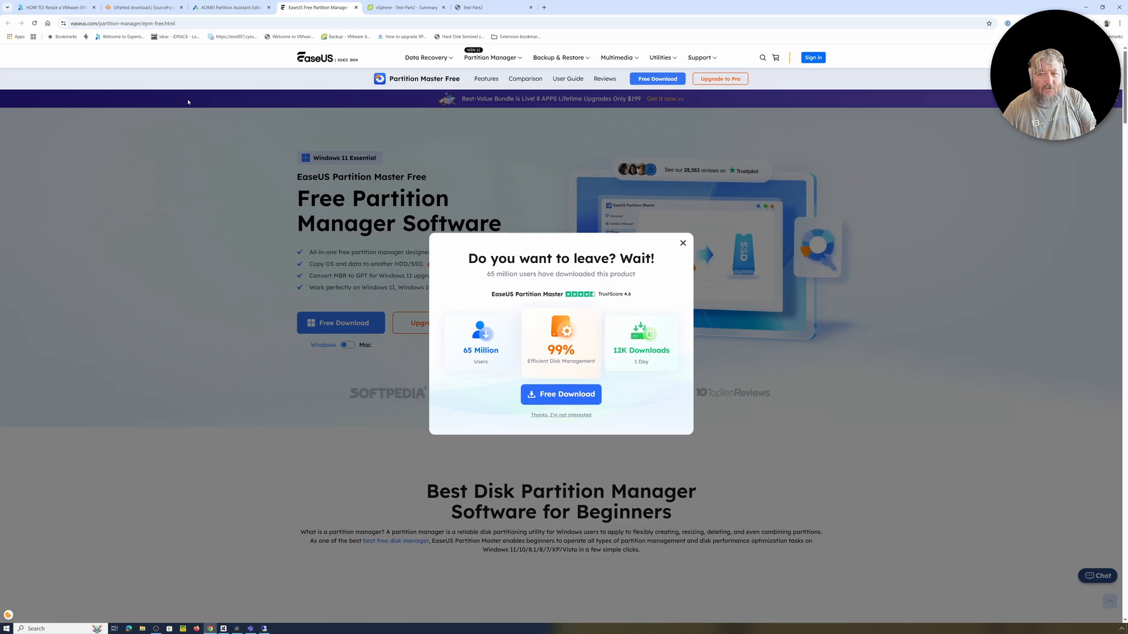
click(228, 7)
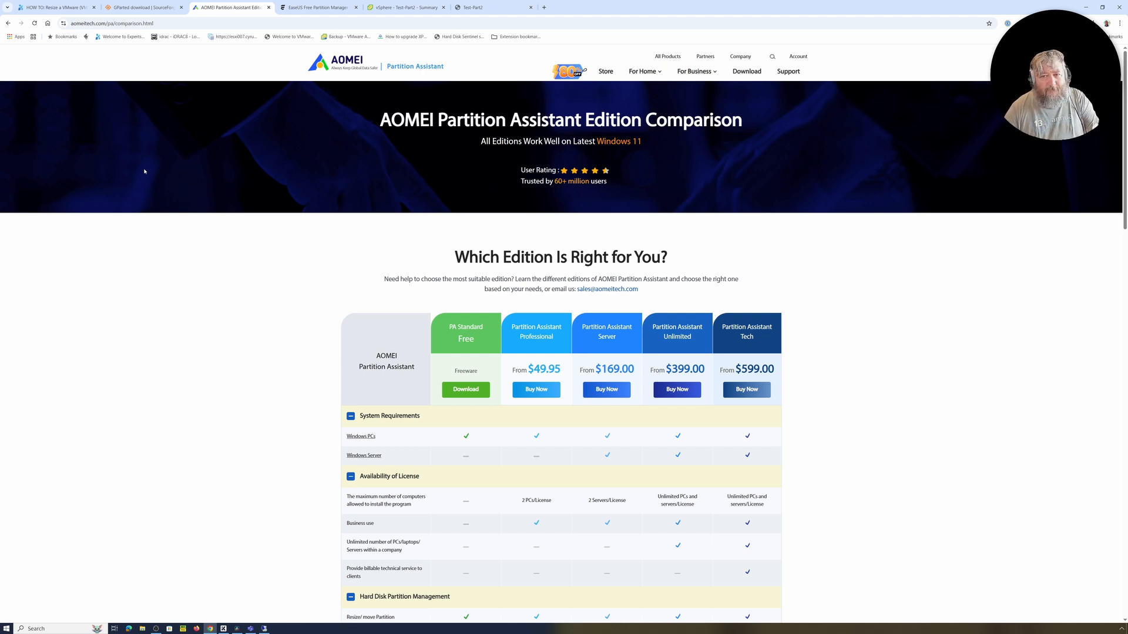
Close the disconnected Test-Part2 web console and switch to the Remote Desktop session, maximized
click(490, 8)
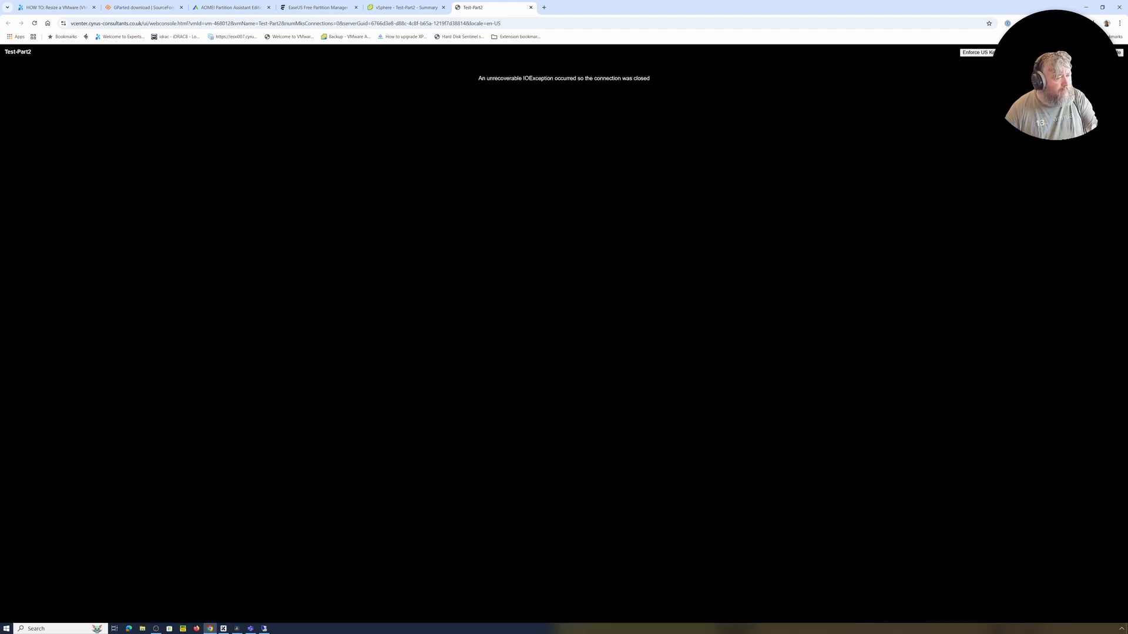
key(alt+Tab)
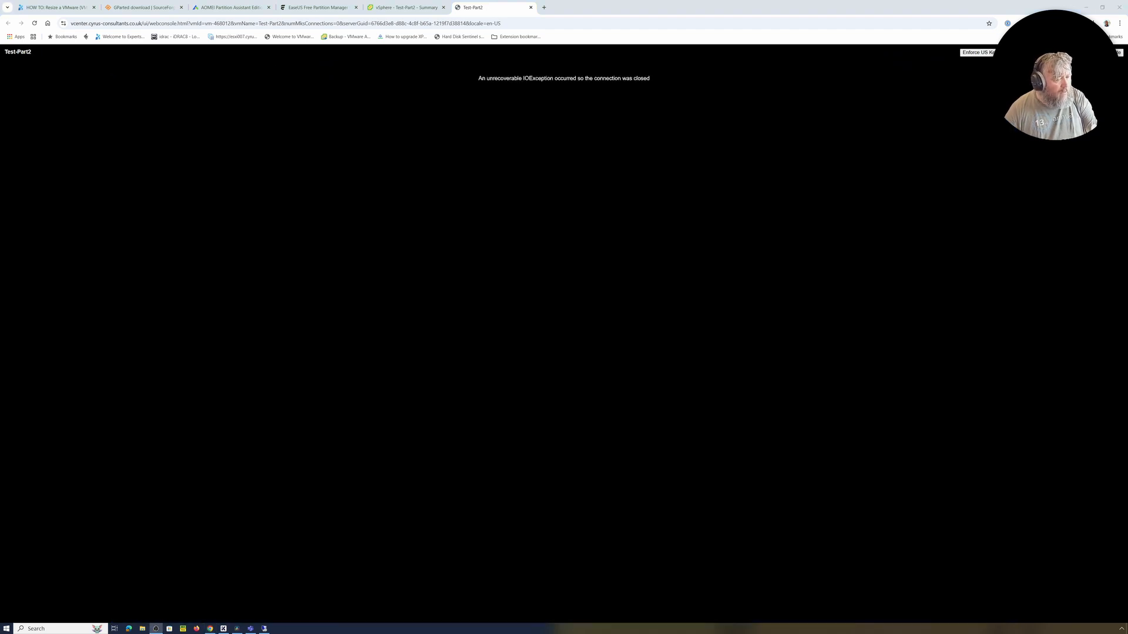
click(533, 8)
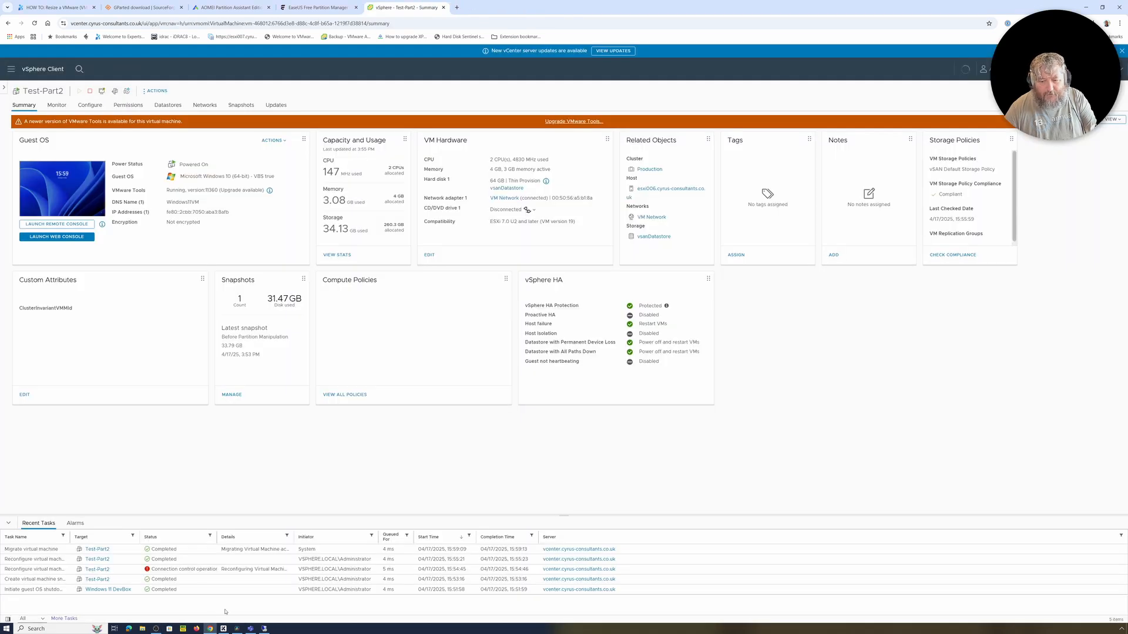
click(264, 629)
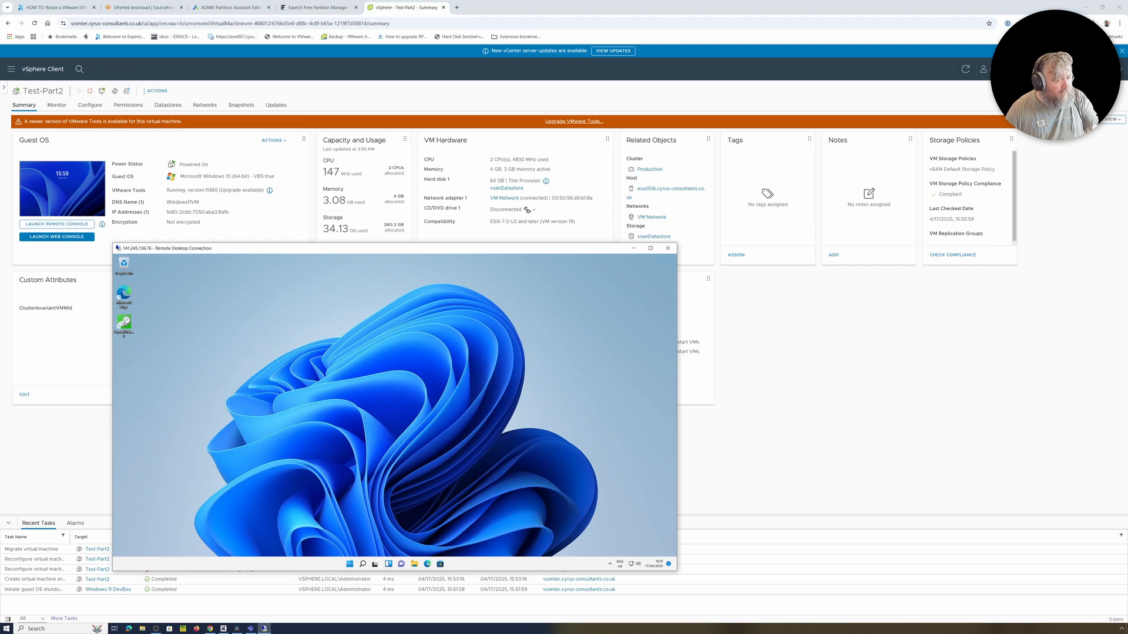
click(650, 248)
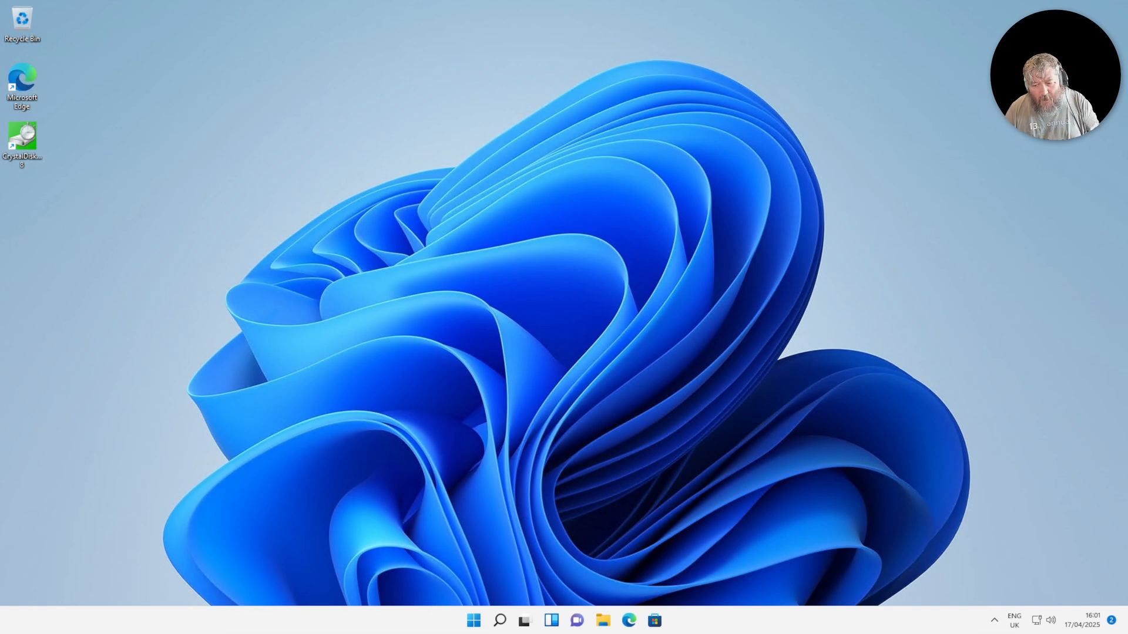
Open Disk Management maximized and select the unallocated space on Disk 0
right_click(475, 626)
click(480, 400)
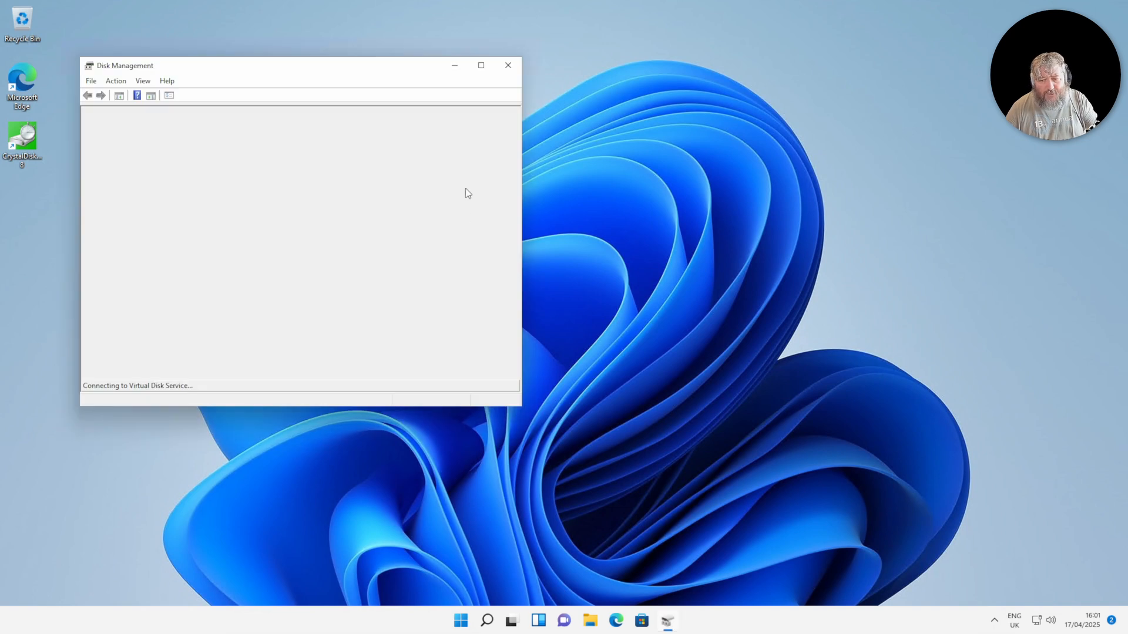
click(480, 65)
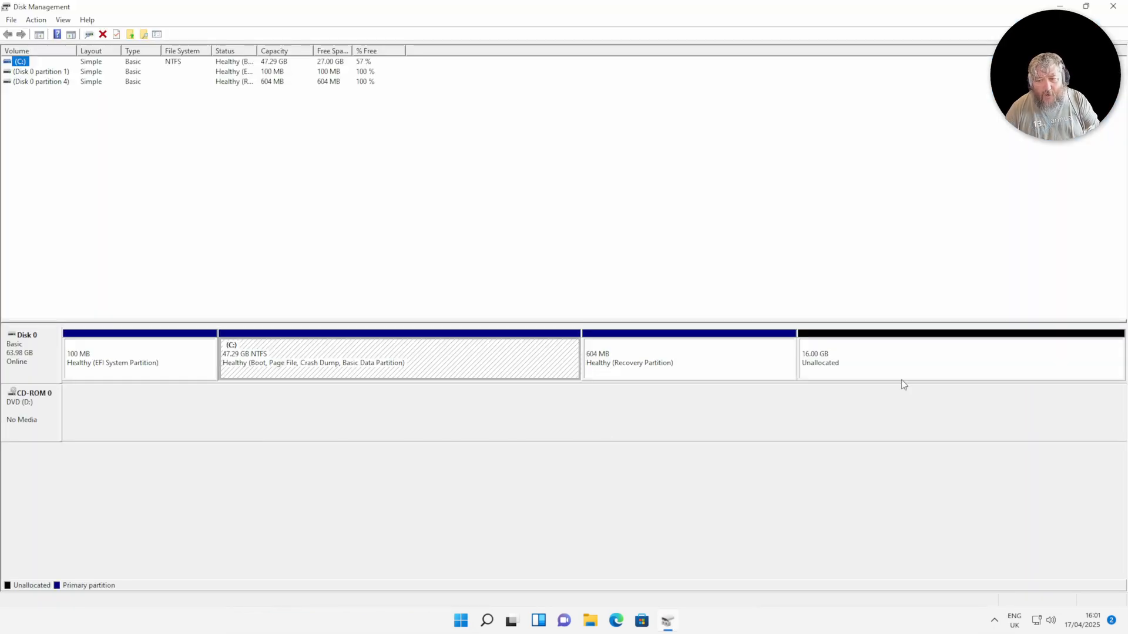
click(930, 360)
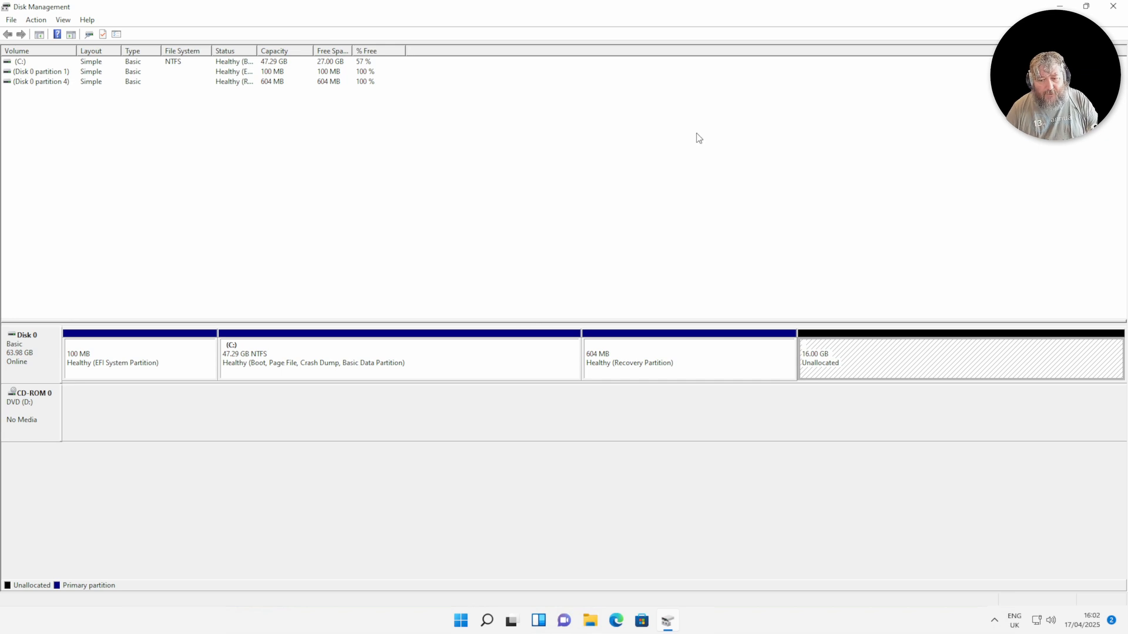
Open the network share \\cyrusnas1\isos through Run
right_click(461, 621)
click(462, 553)
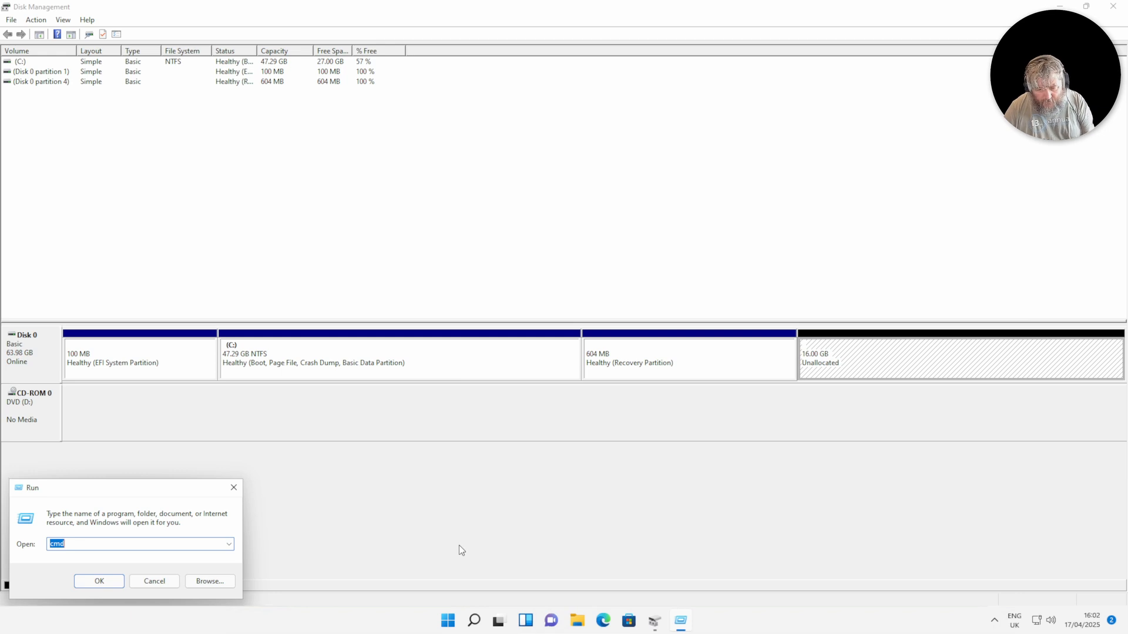
text(\\cyrusj)
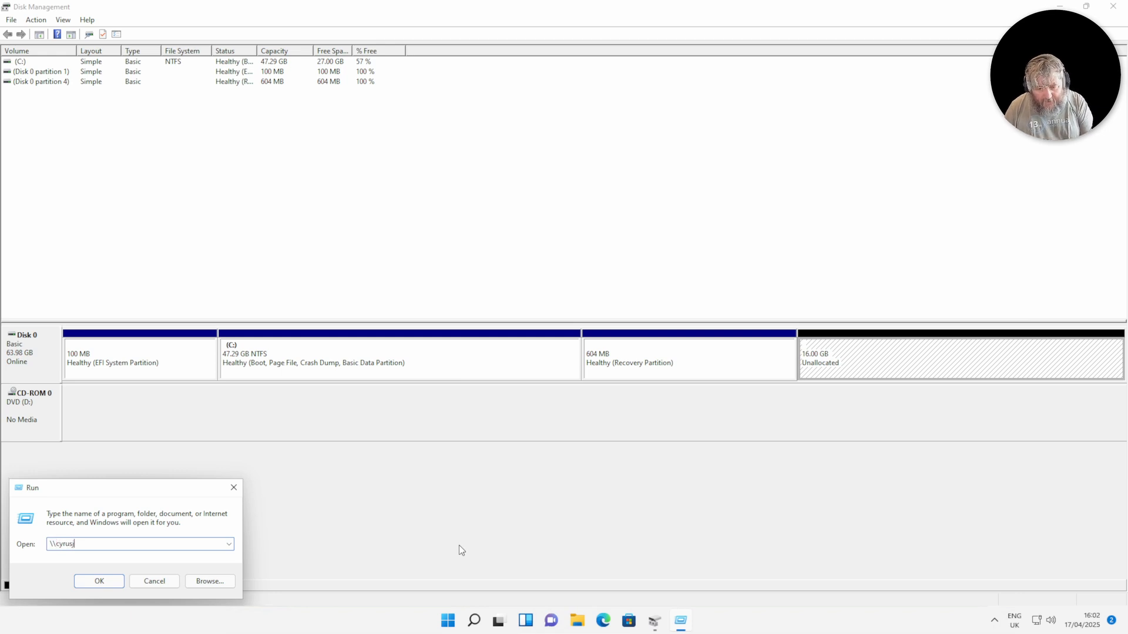
text(nas1\isos)
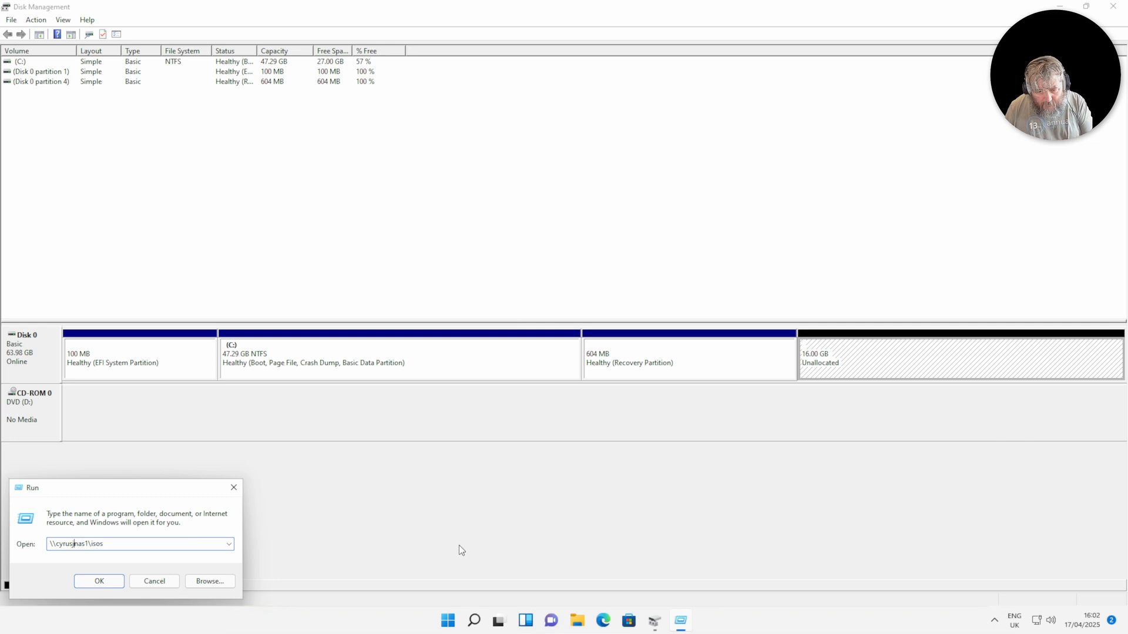
key(BackSpace)
key(BackSpace)
text(s)
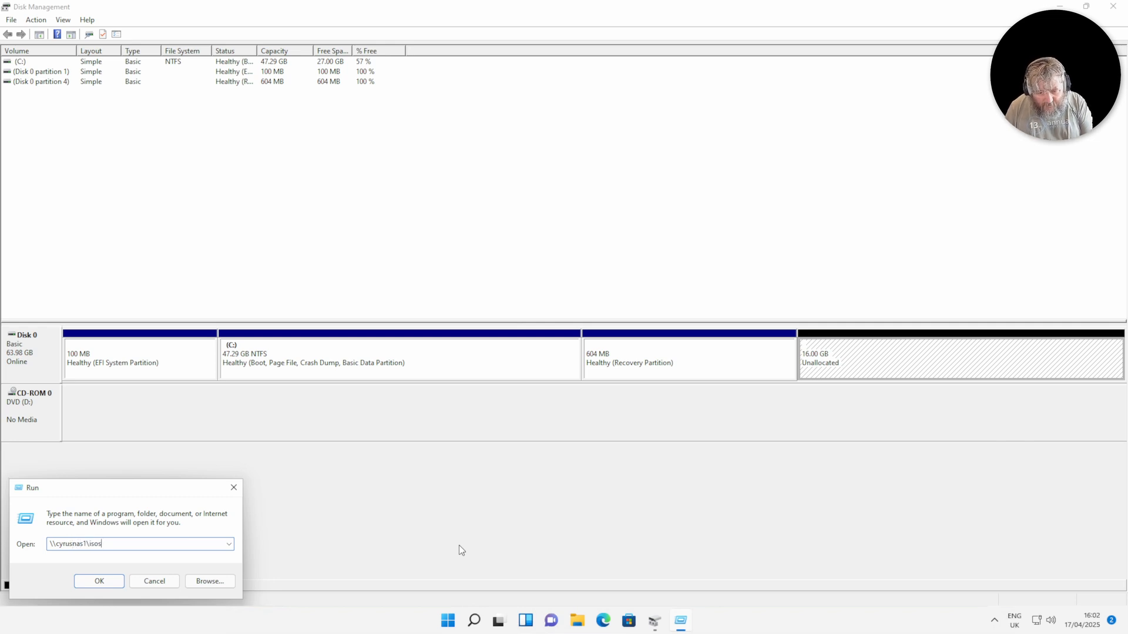
key(Return)
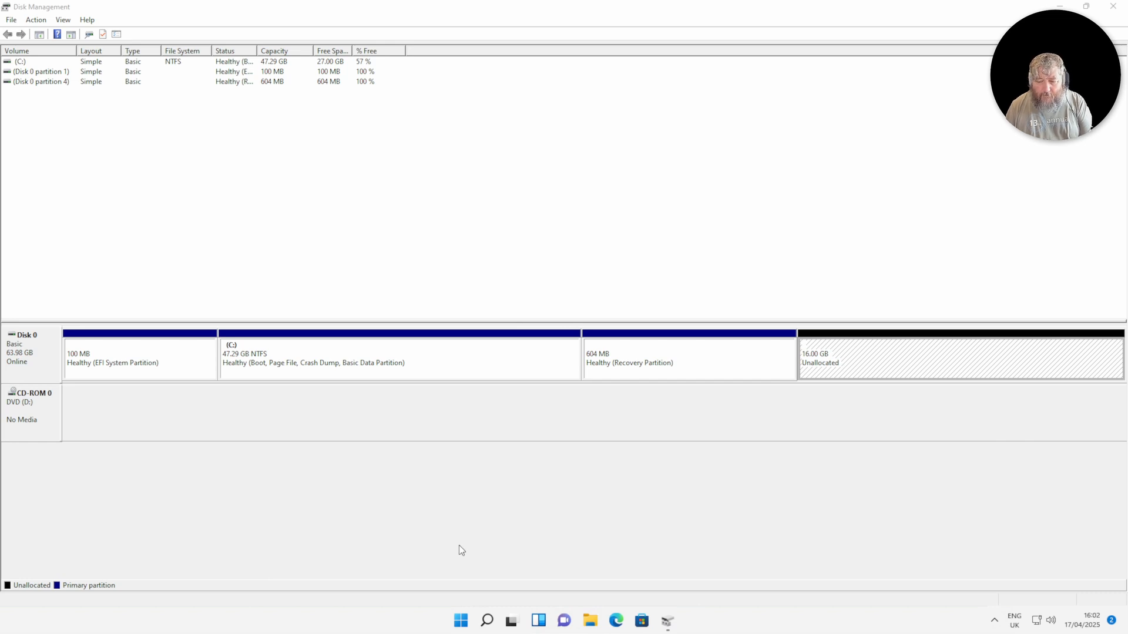
Request the \\cyrusnas1\isos share a second time through Run
right_click(463, 622)
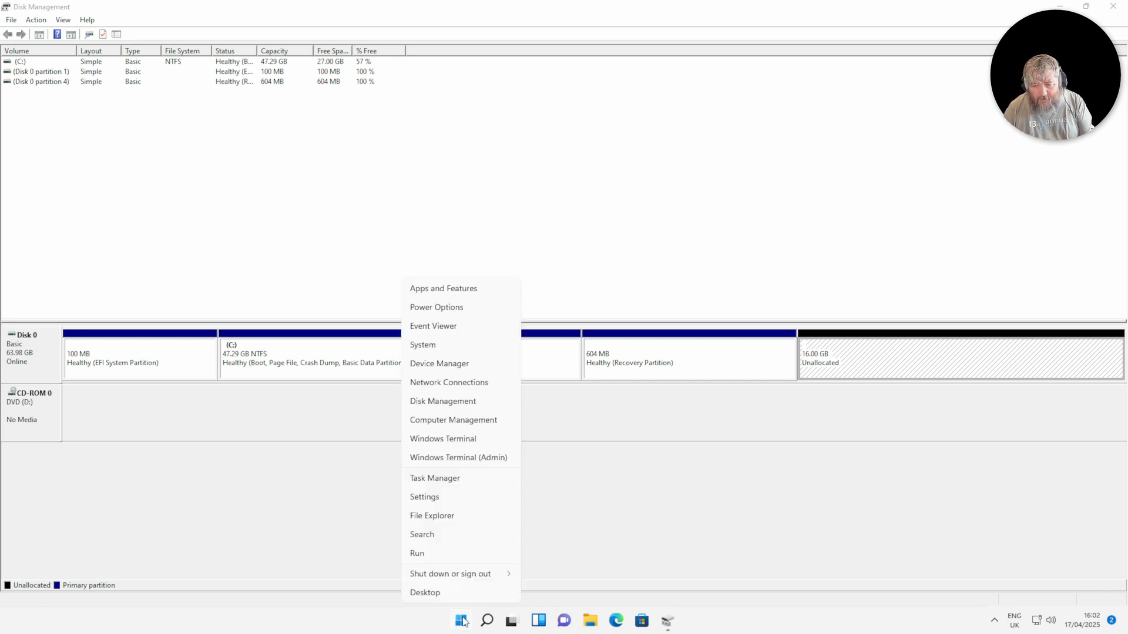
click(468, 555)
text(cyr)
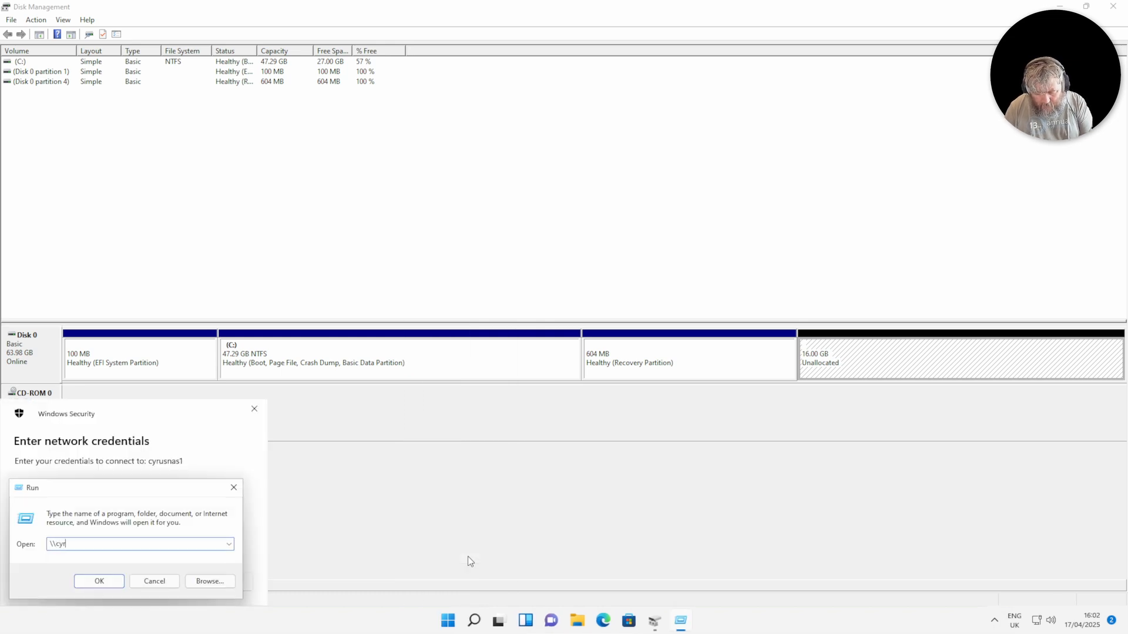
text(usnas1\isos)
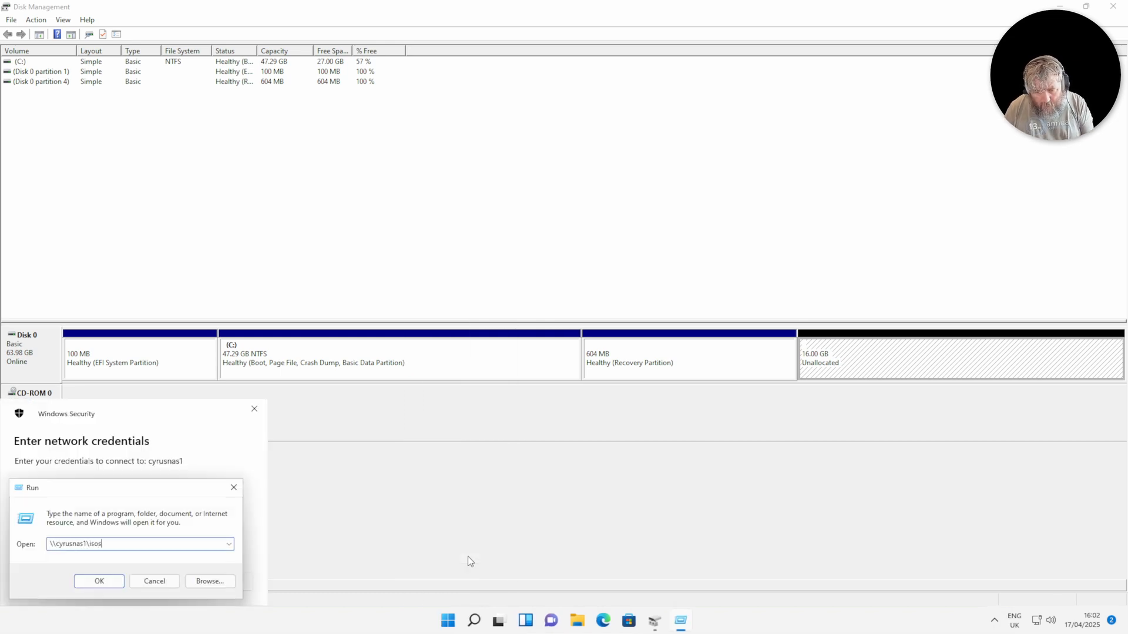
key(Return)
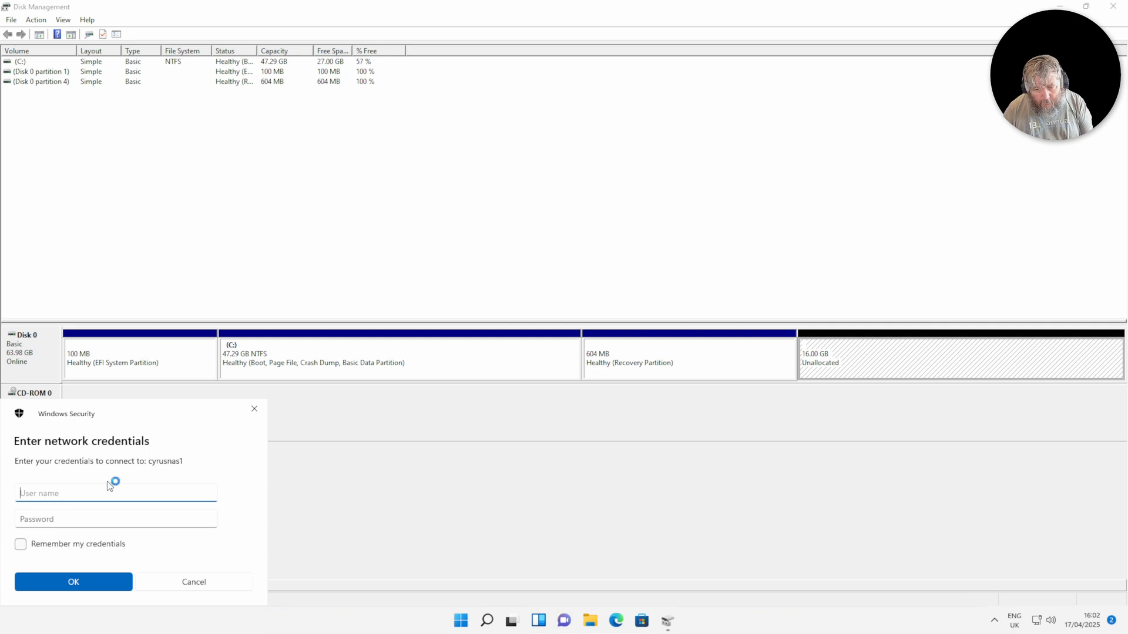
Sign in to cyrusnas1 with the network user name and password, and dismiss the duplicate credentials prompt
text(musicv)
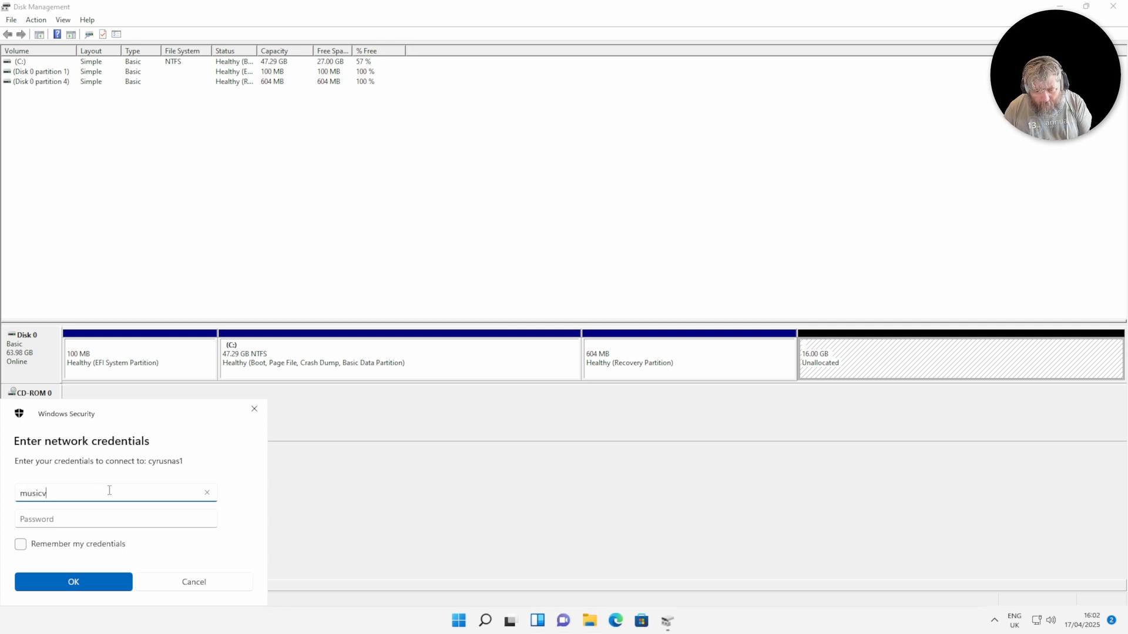
key(Tab)
text(•••••••••••)
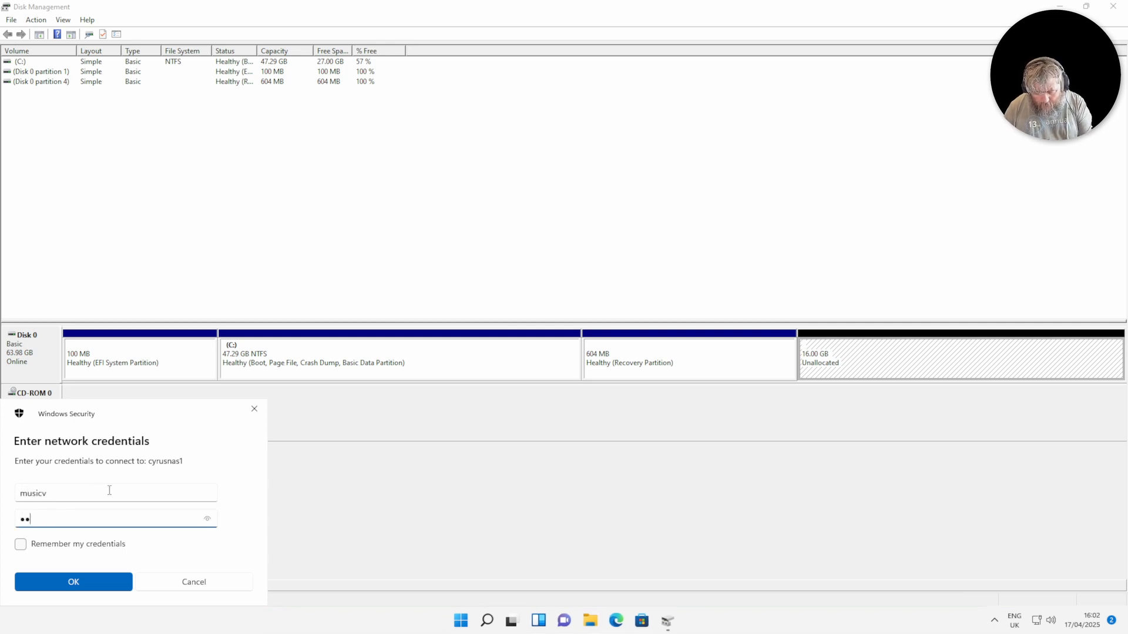
text(•••)
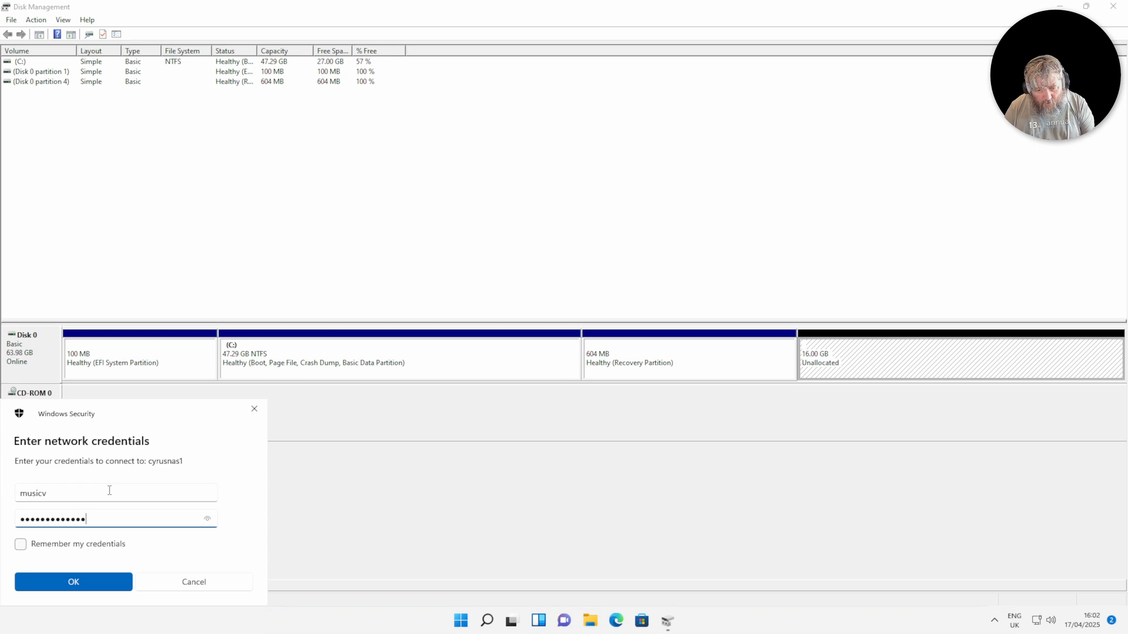
click(104, 497)
key(BackSpace)
key(BackSpace)
key(BackSpace)
key(BackSpace)
key(BackSpace)
key(BackSpace)
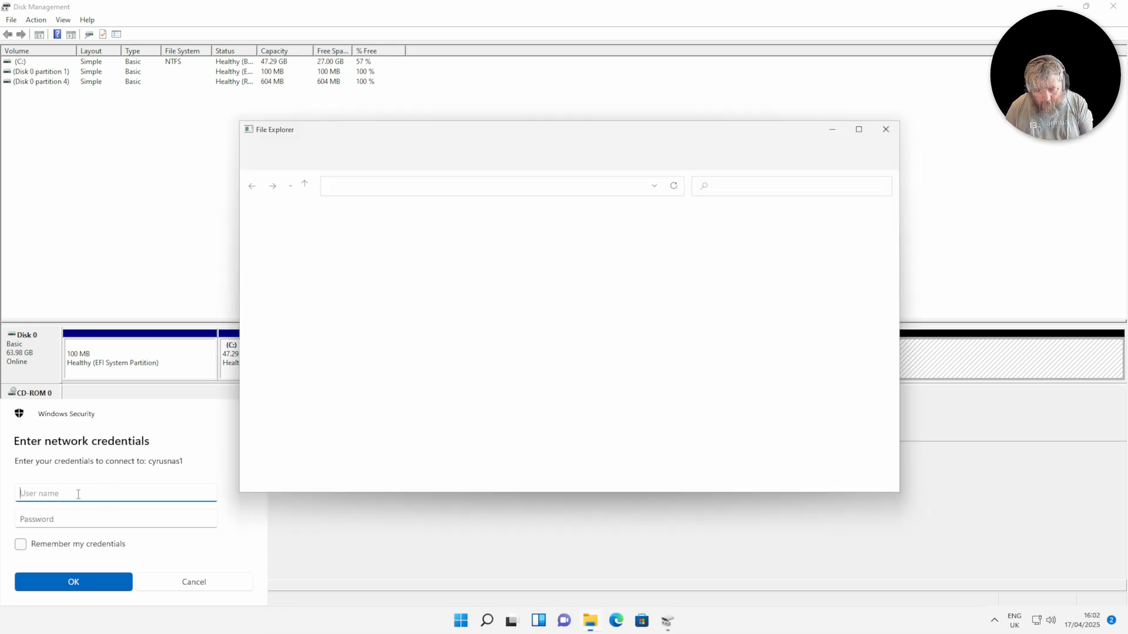
click(194, 582)
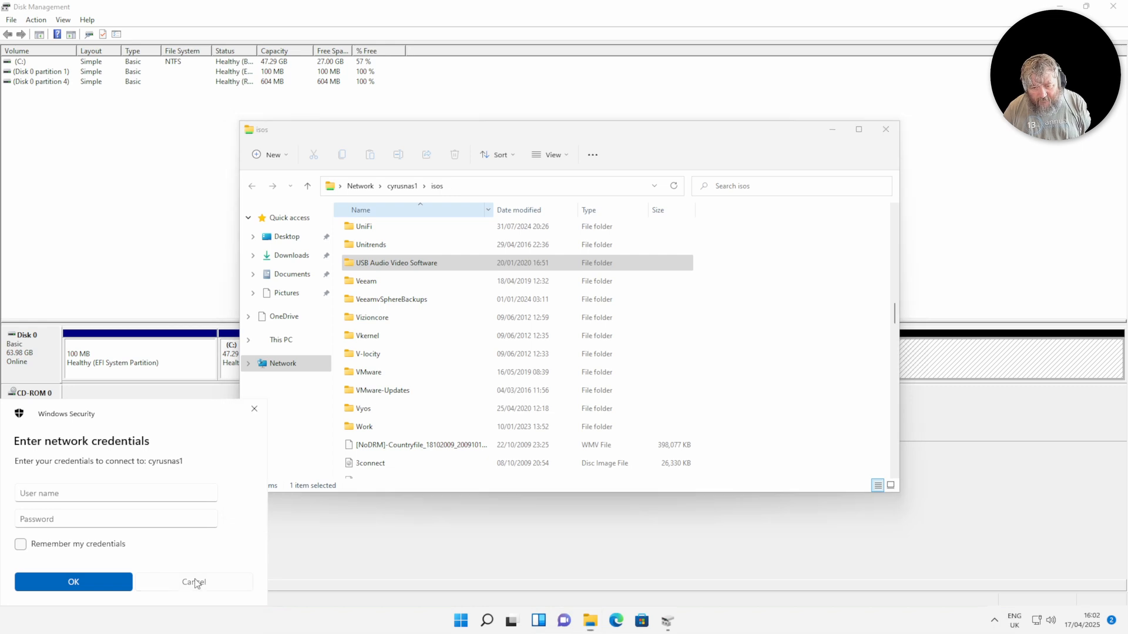
click(143, 583)
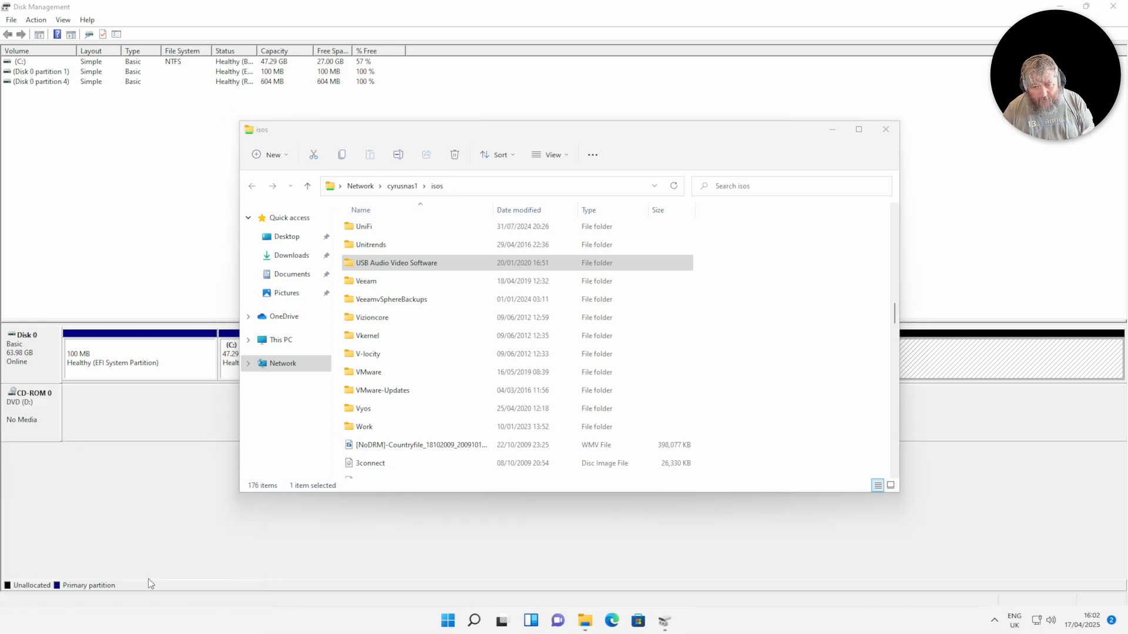
Find and open the Partition Tools folder in the isos share
scroll(425, 374, up, 12)
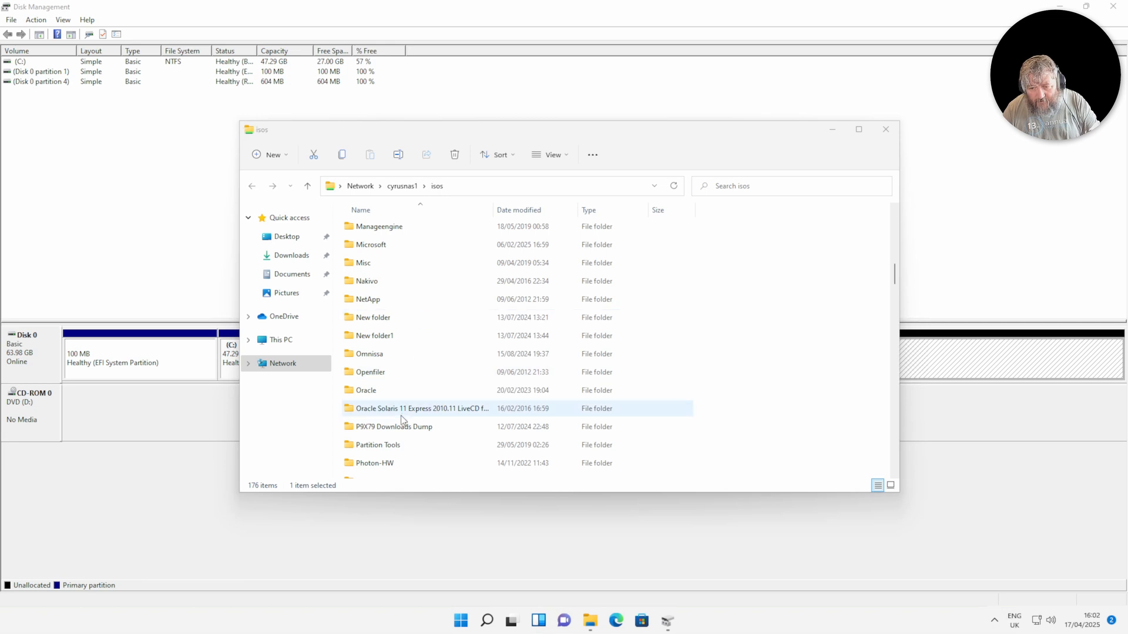
scroll(411, 388, up, 5)
scroll(424, 344, down, 8)
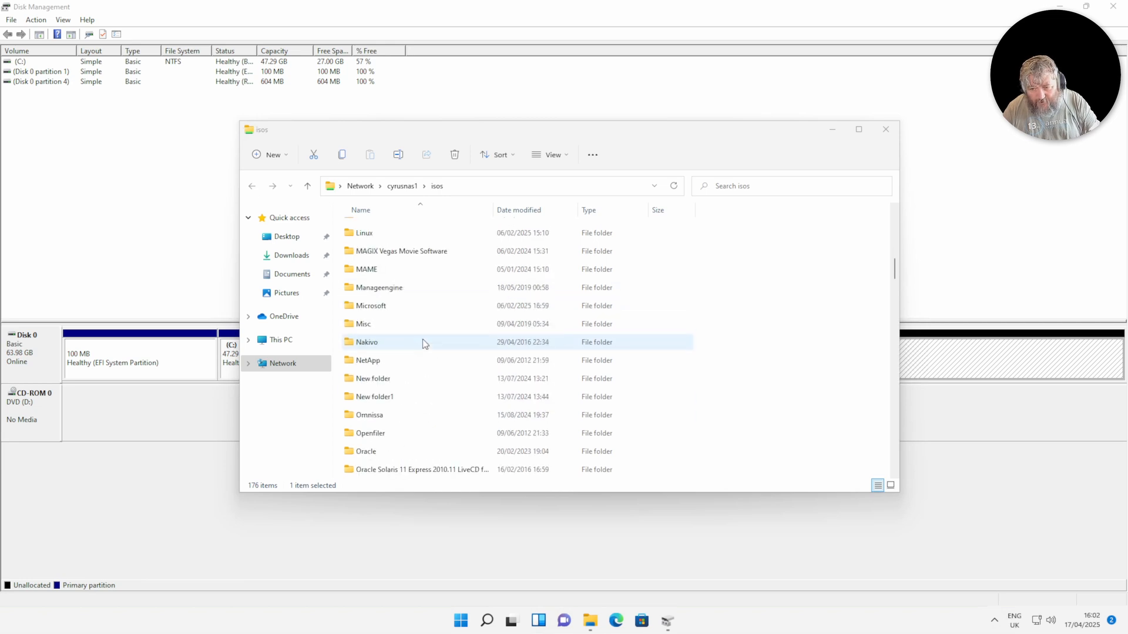
click(407, 397)
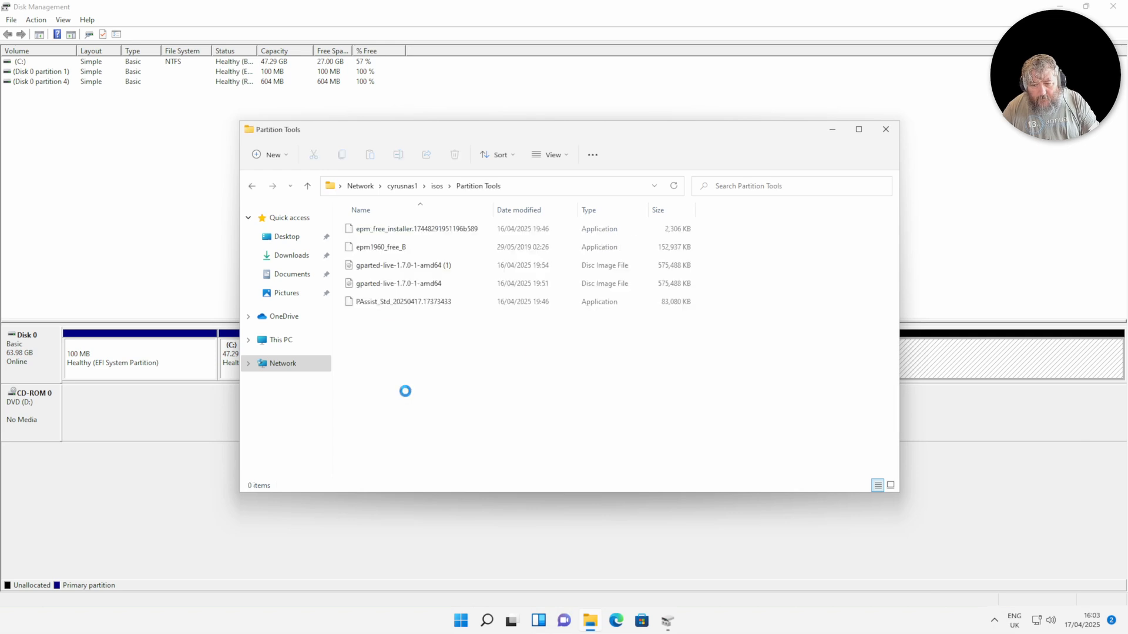
Run the AOMEI installer PAssist_Std_20250417.17373433 and allow it to make changes to the device
double_click(394, 304)
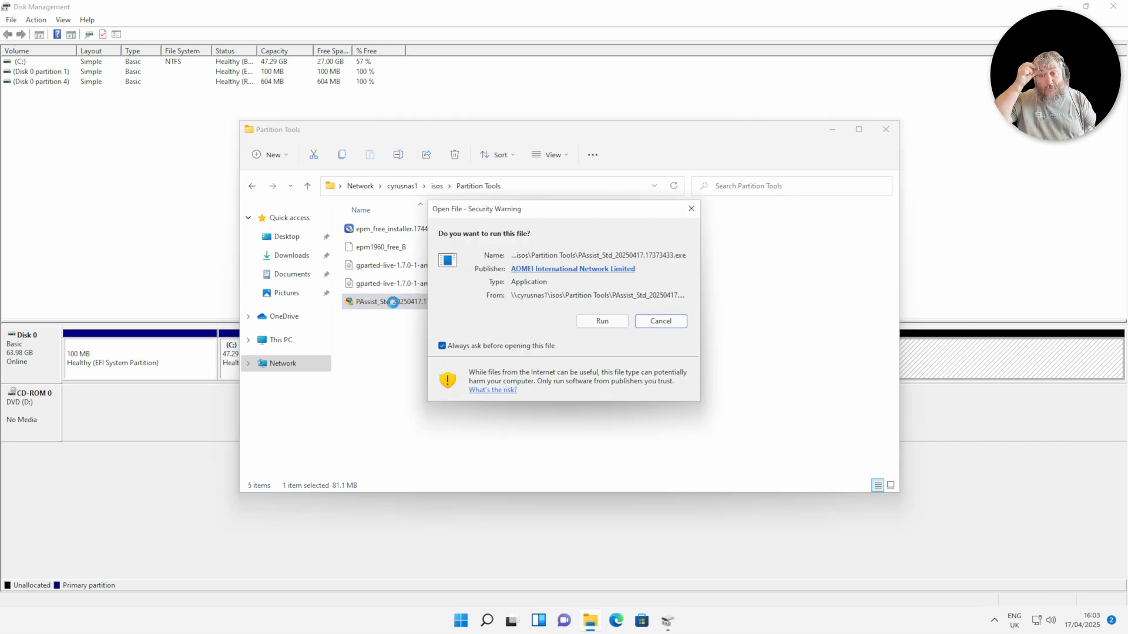
click(594, 321)
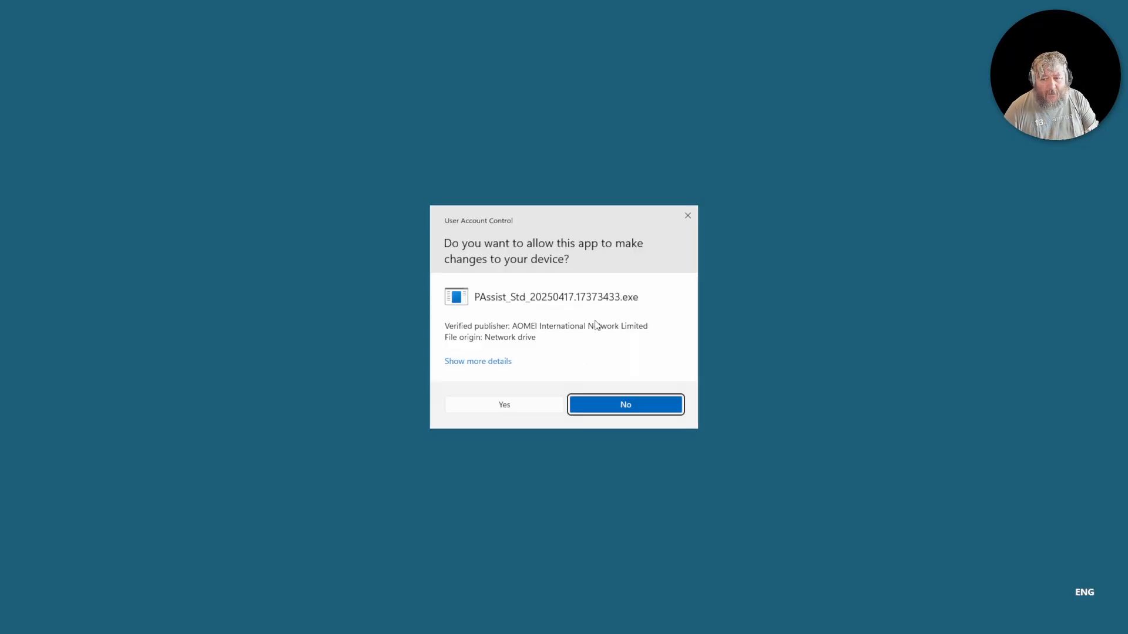
click(508, 407)
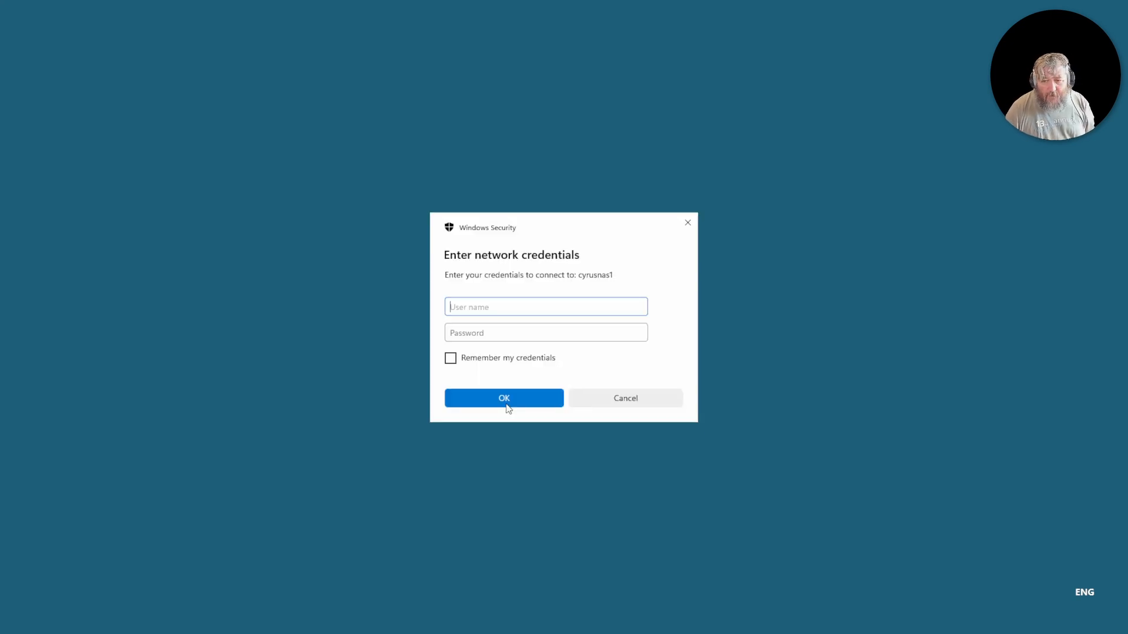
Enter the network user name and password for cyrusnas1 and submit the credentials
text(music)
key(Tab)
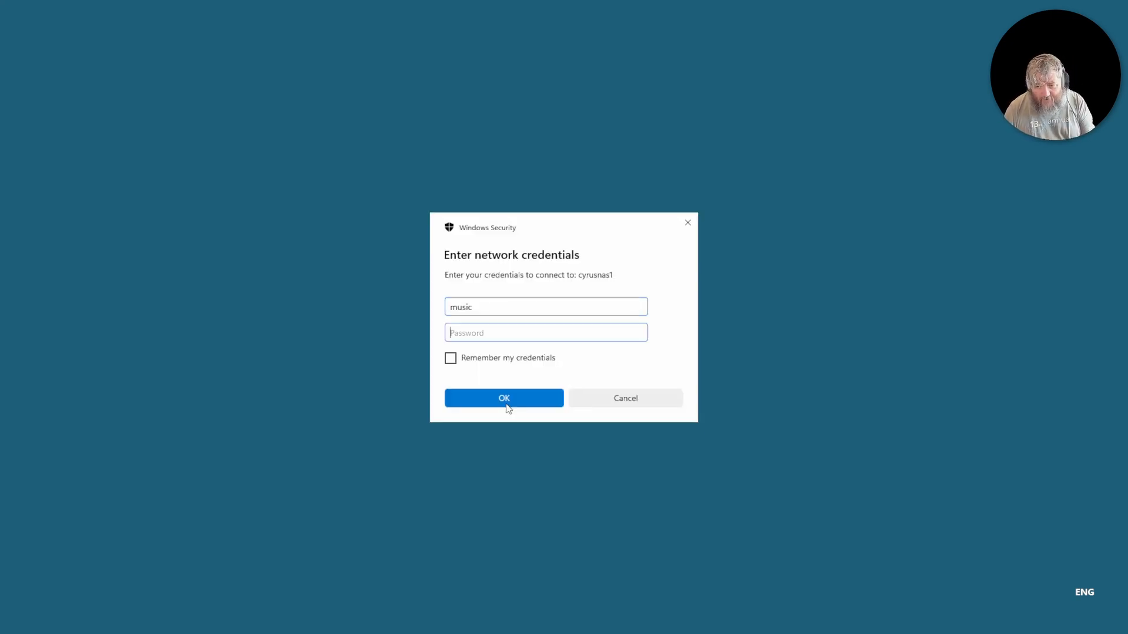
text(*****)
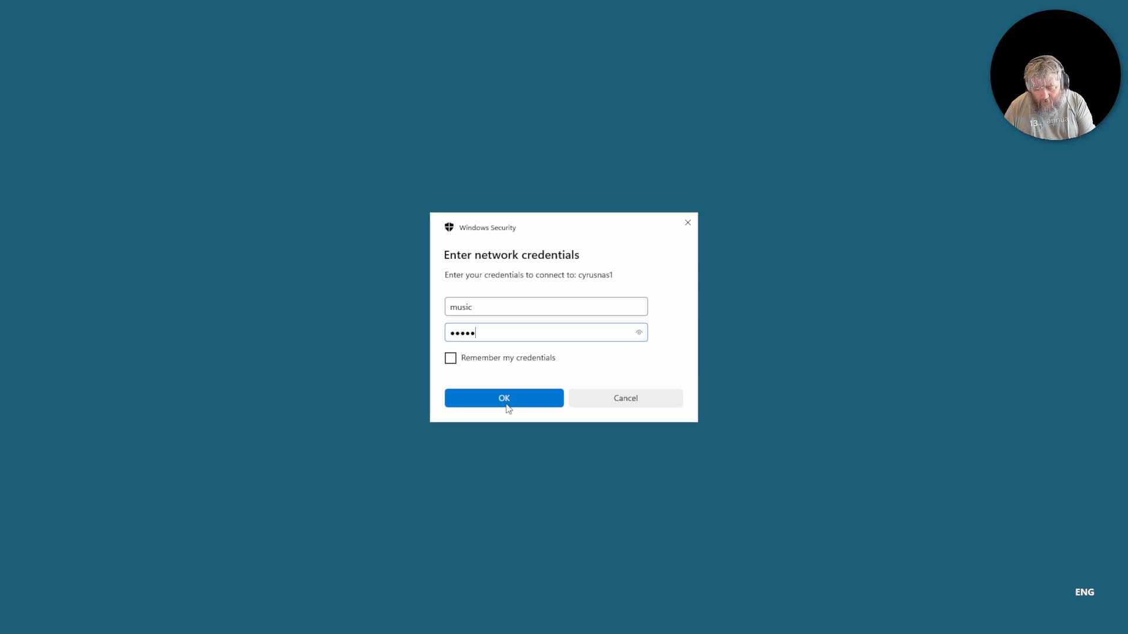
key(BackSpace)
key(BackSpace)
key(BackSpace)
key(BackSpace)
key(BackSpace)
text(**)
key(BackSpace)
key(BackSpace)
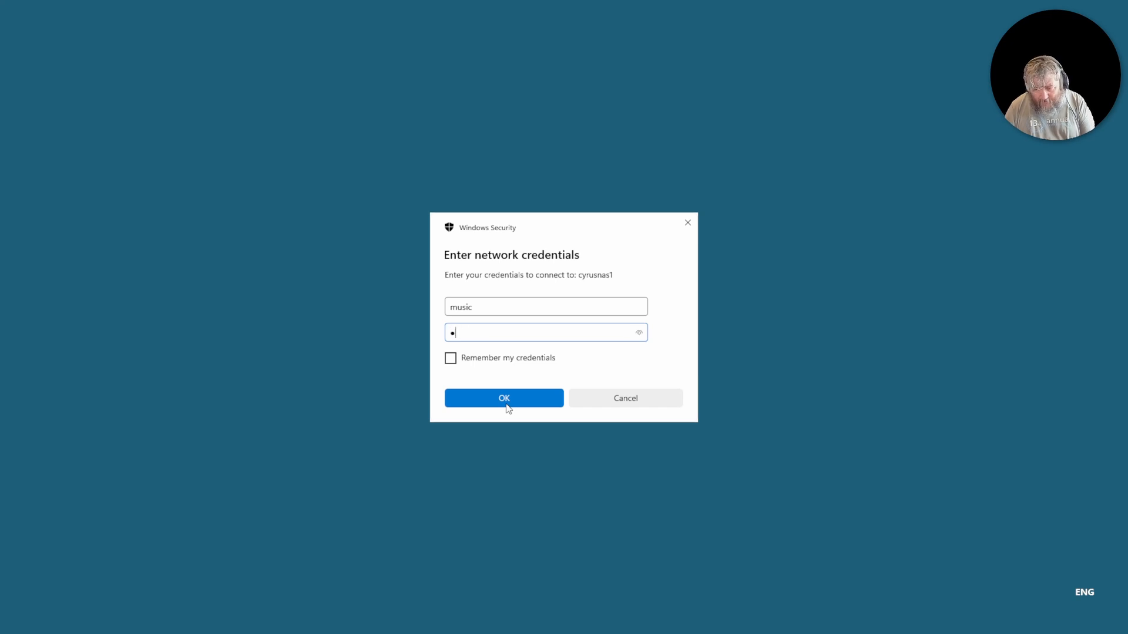
text(*********)
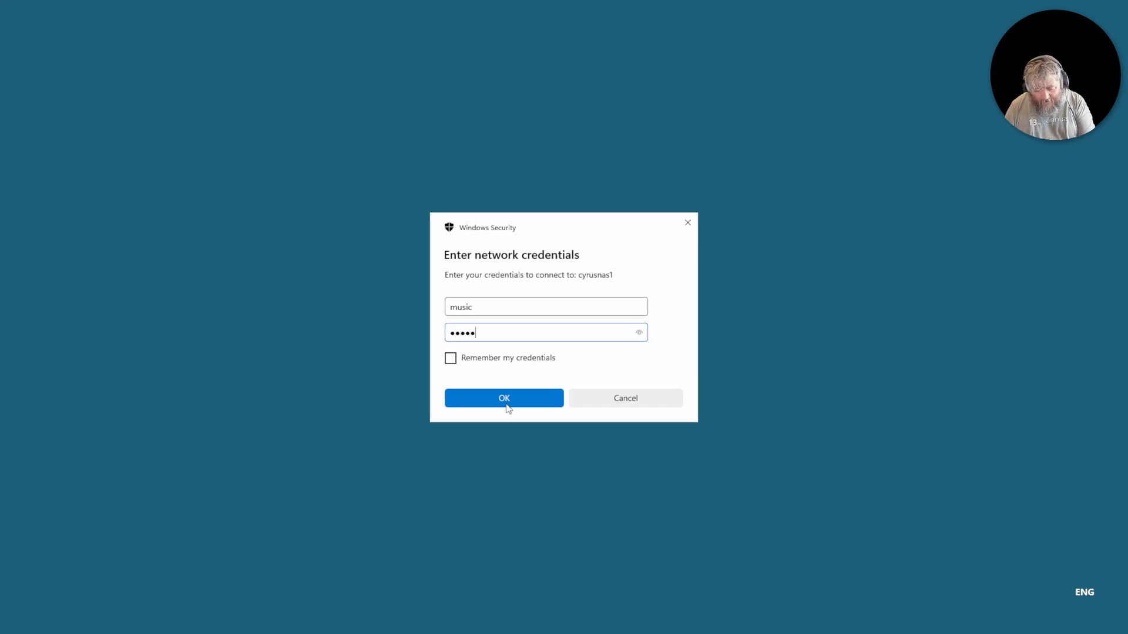
text(*****)
key(Return)
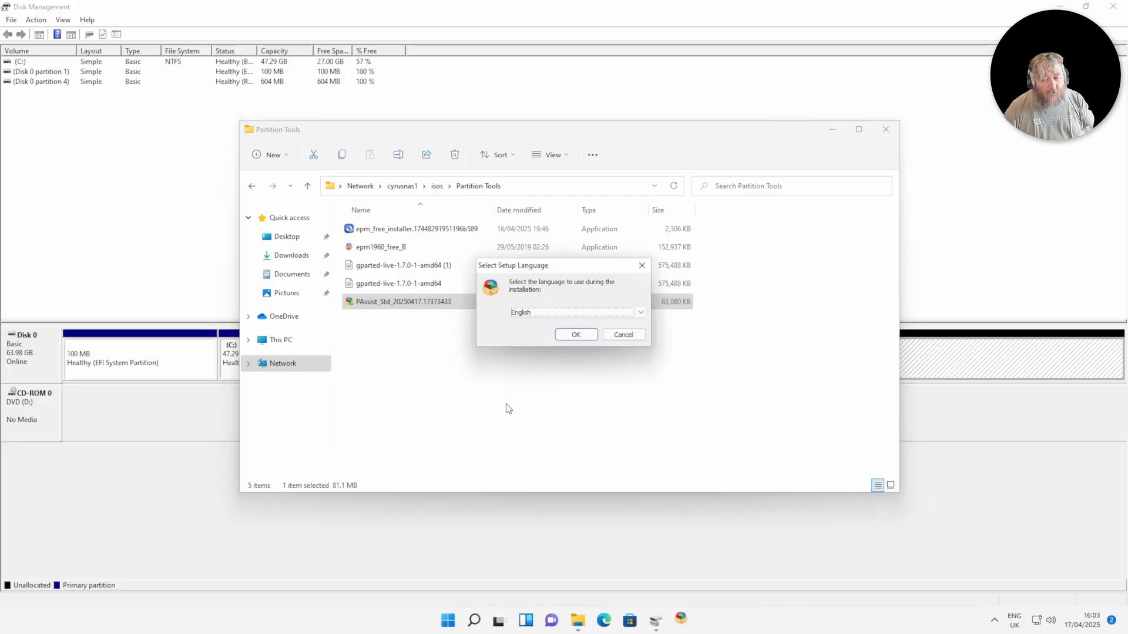
Install AOMEI Partition Assistant in English, skipping the Pro Edition trial offer
click(574, 334)
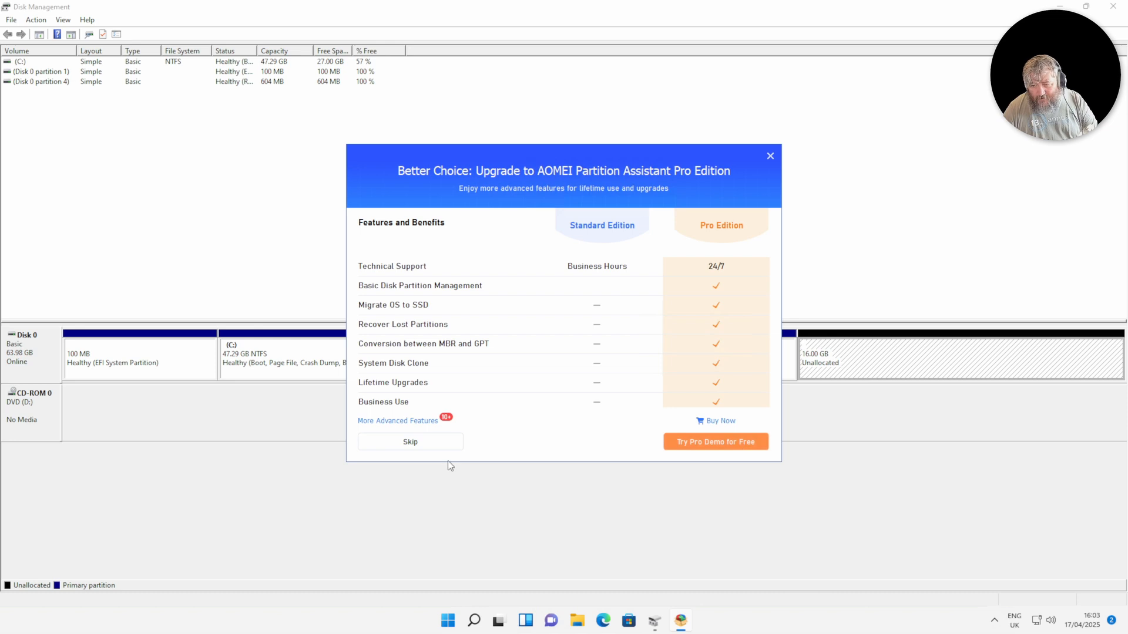
click(426, 446)
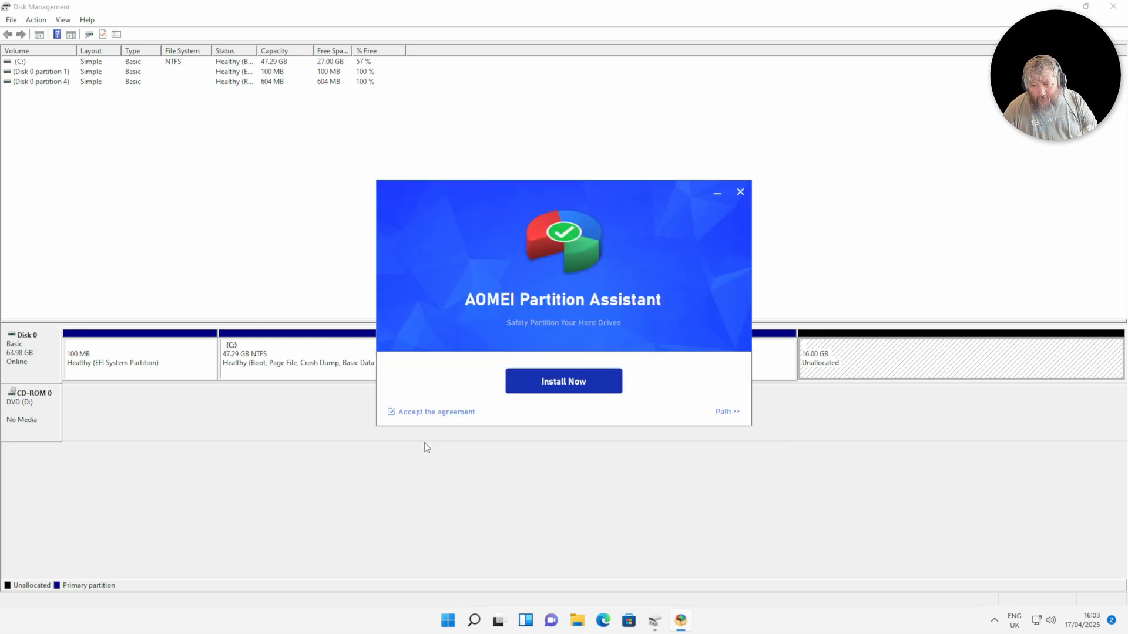
click(575, 384)
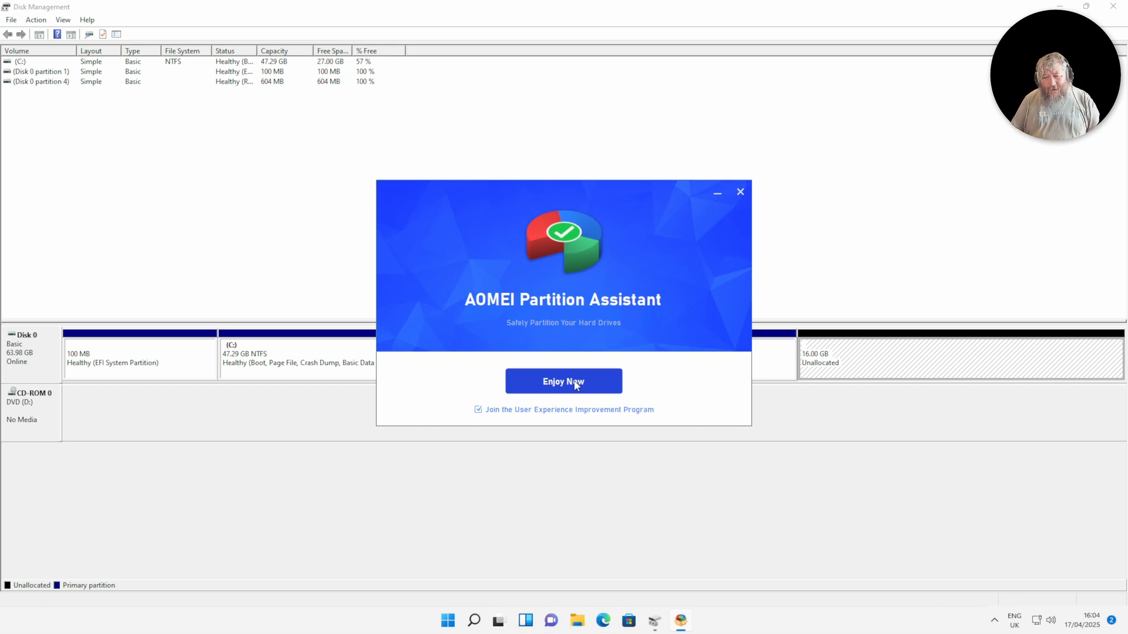
Launch AOMEI Partition Assistant from the finished installer, dismiss the Pro upgrade offer and maximize the program window
click(576, 382)
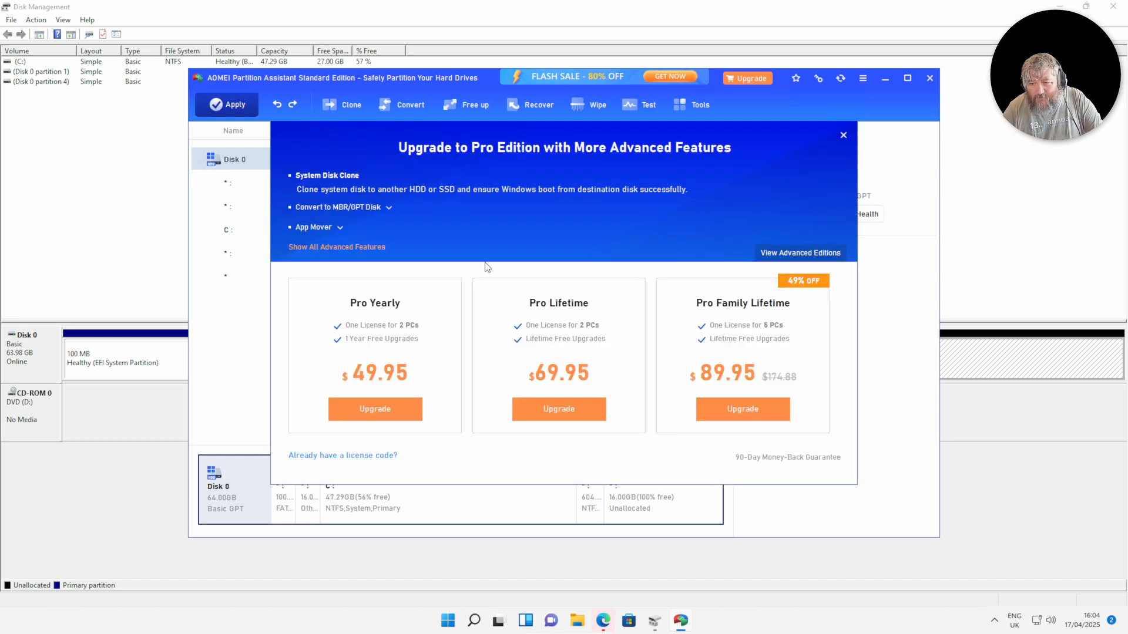
click(844, 136)
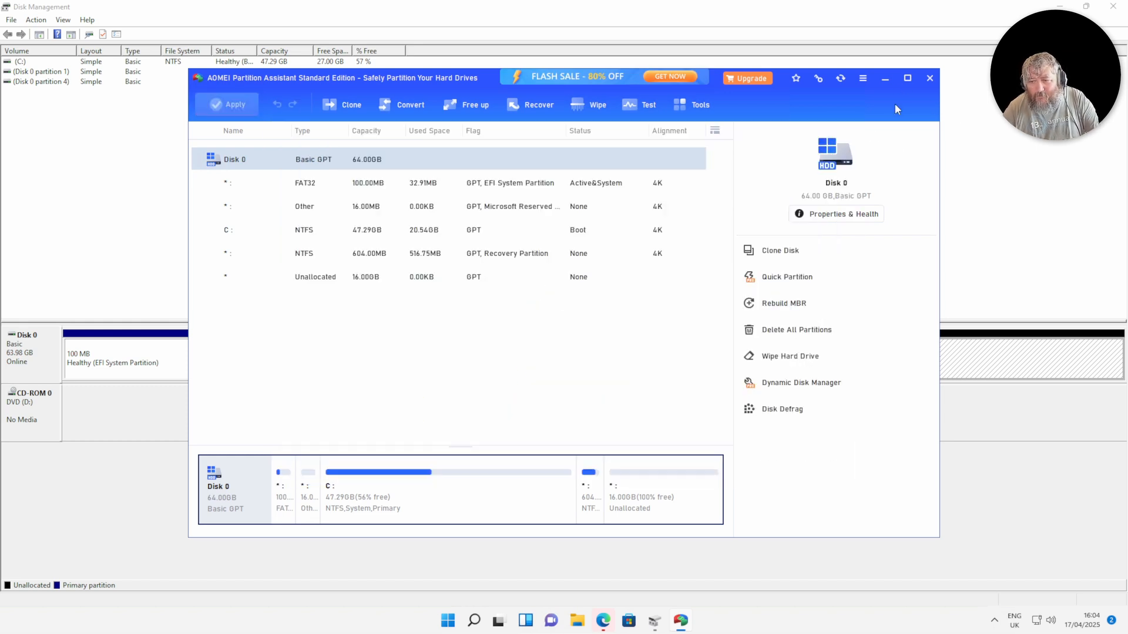
click(904, 82)
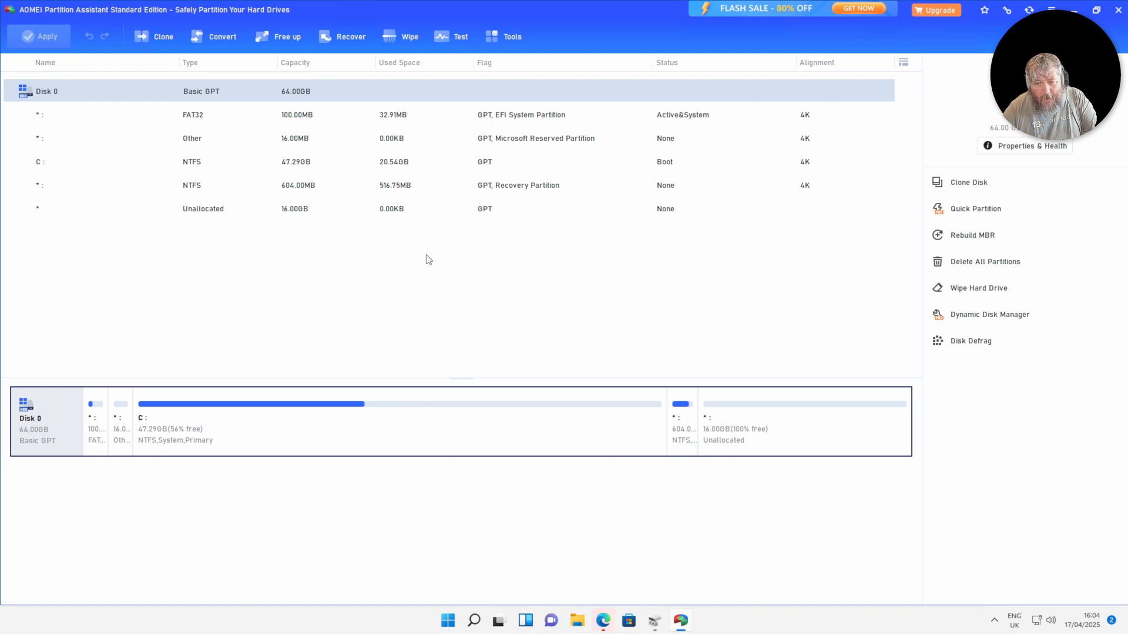
Examine the recovery, unallocated and C: entries on Disk 0 and check how far C: can be resized
click(209, 181)
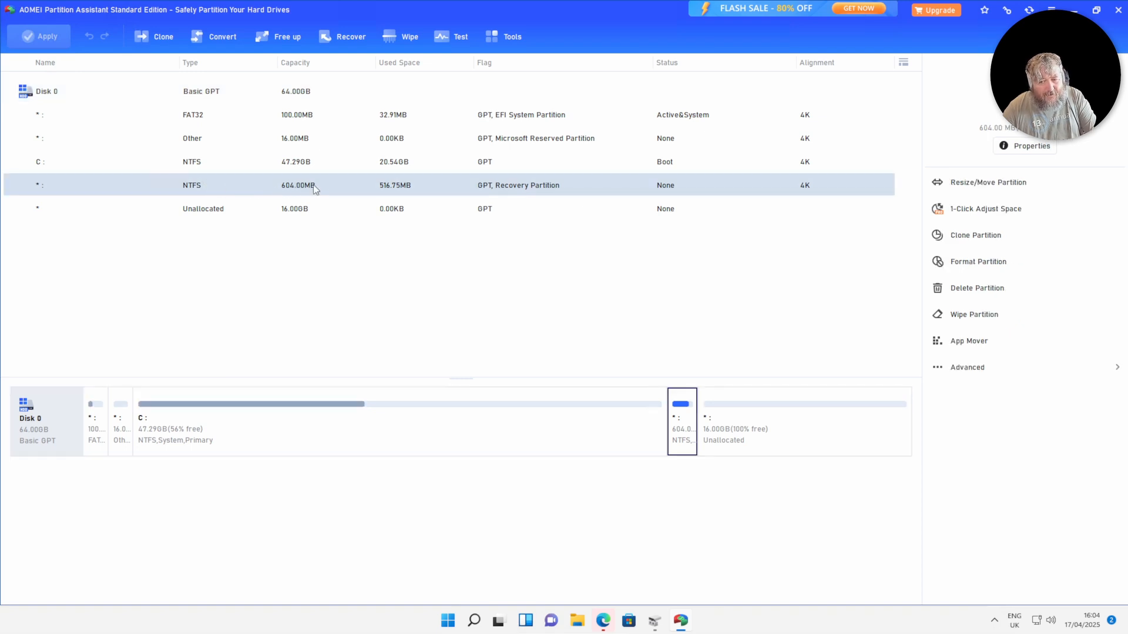
click(224, 216)
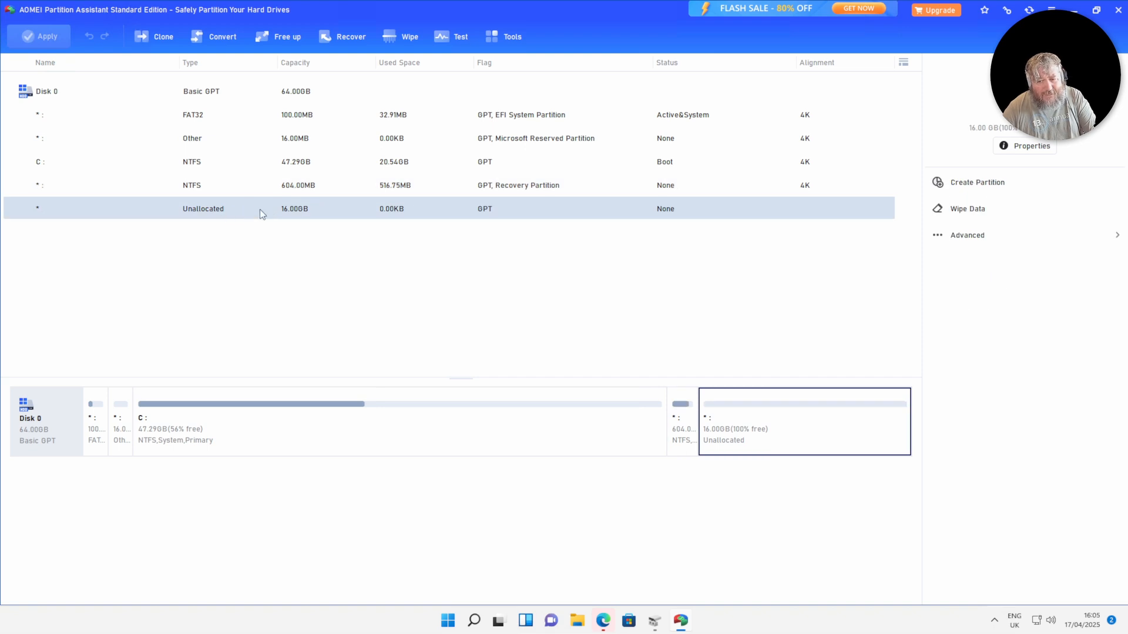
click(241, 166)
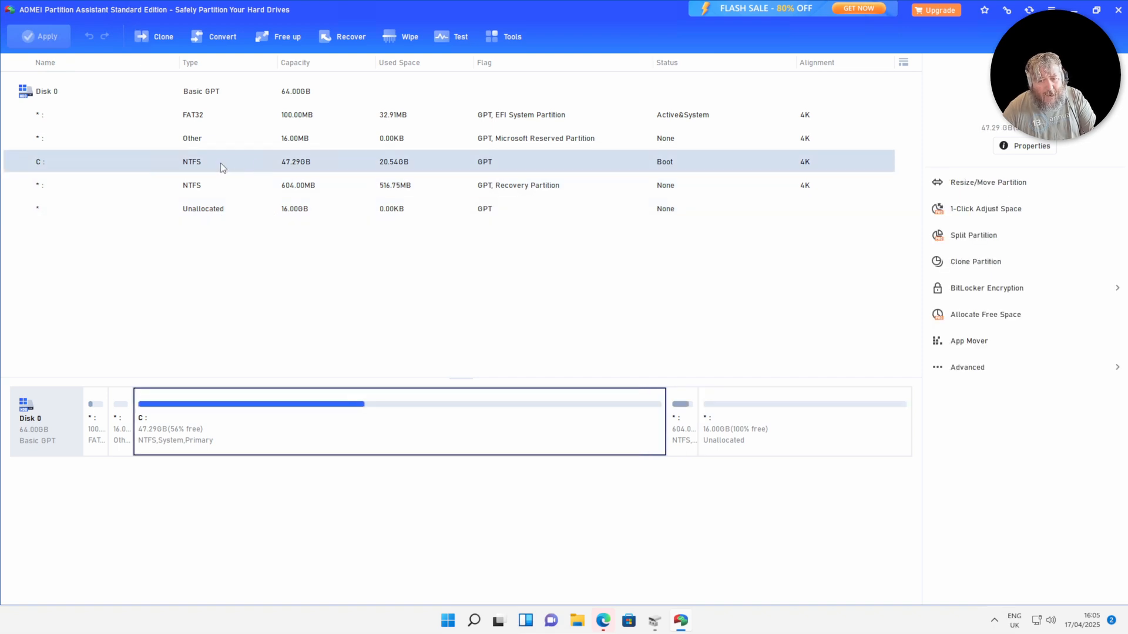
click(226, 185)
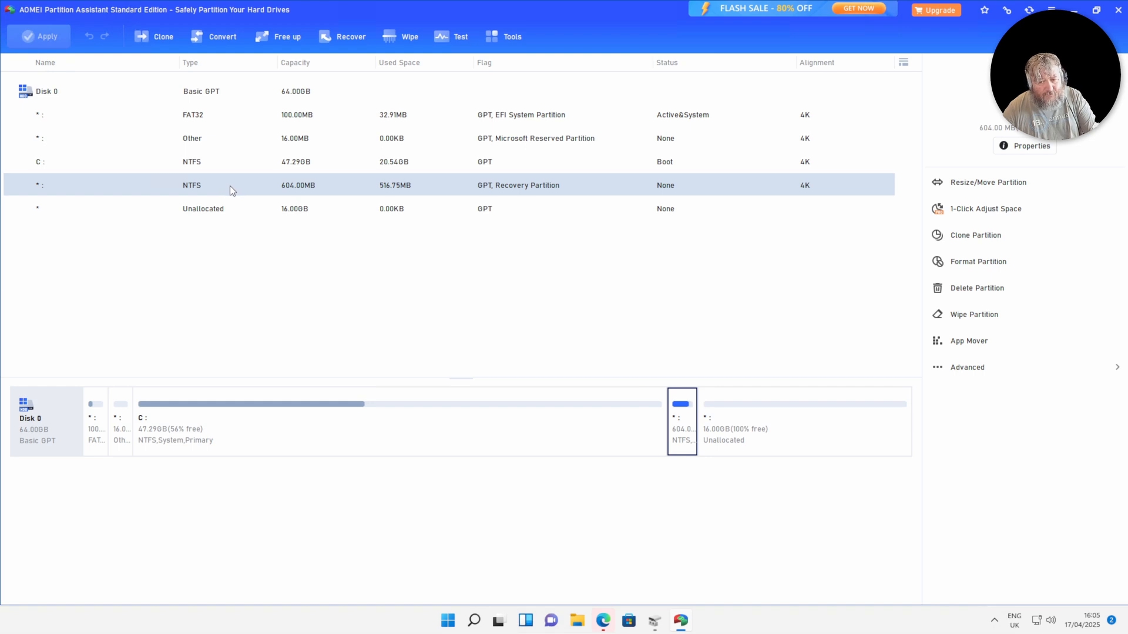
click(238, 165)
right_click(238, 167)
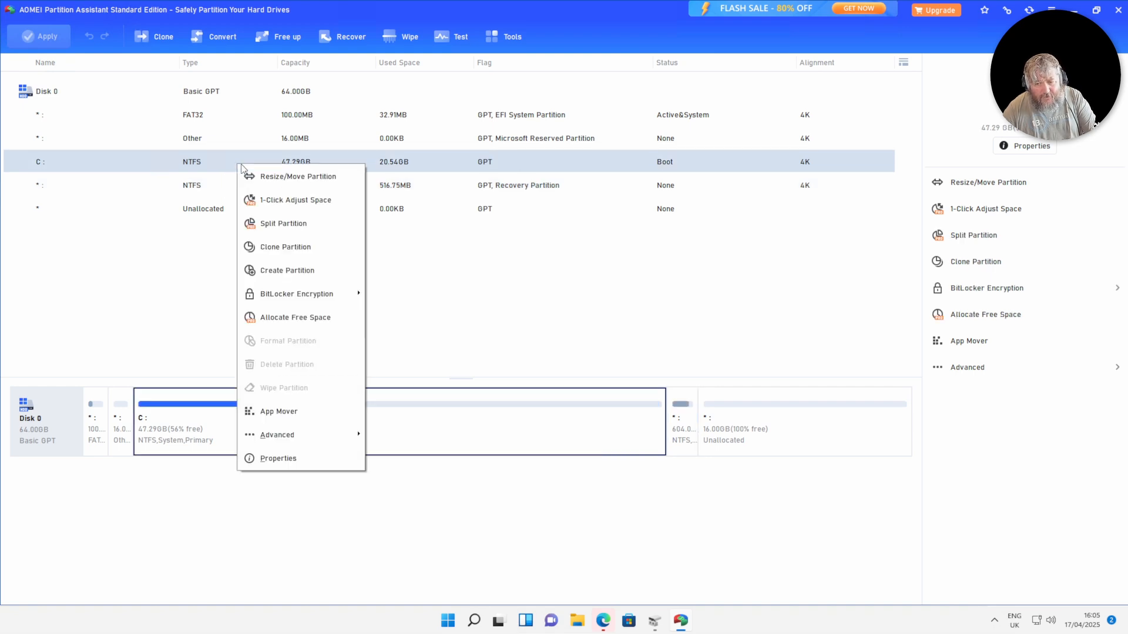
click(298, 179)
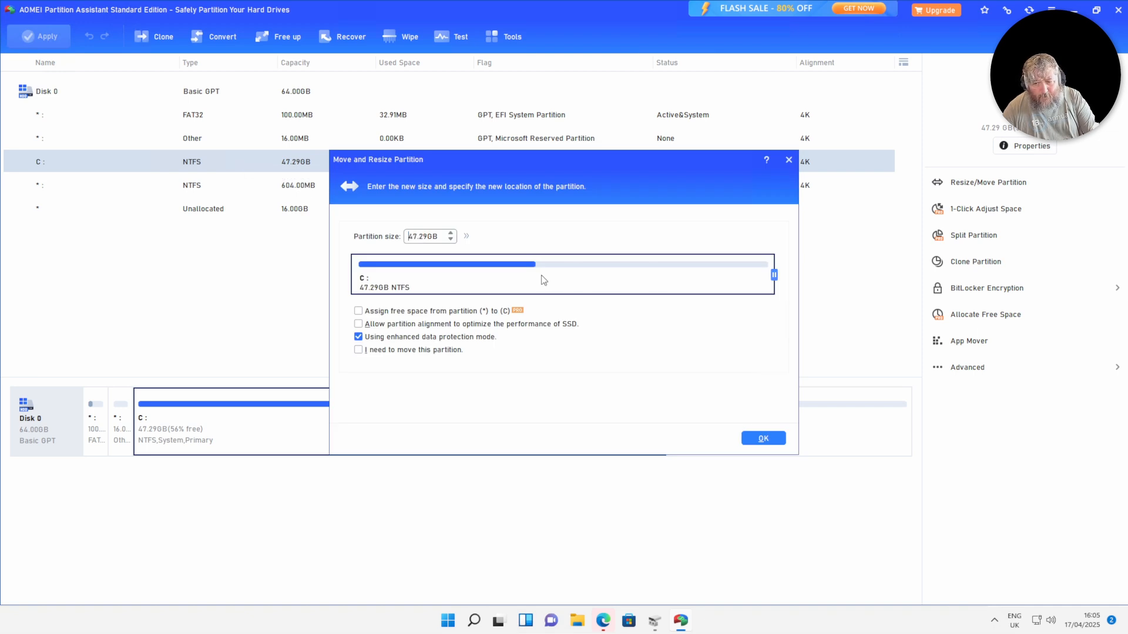
click(763, 438)
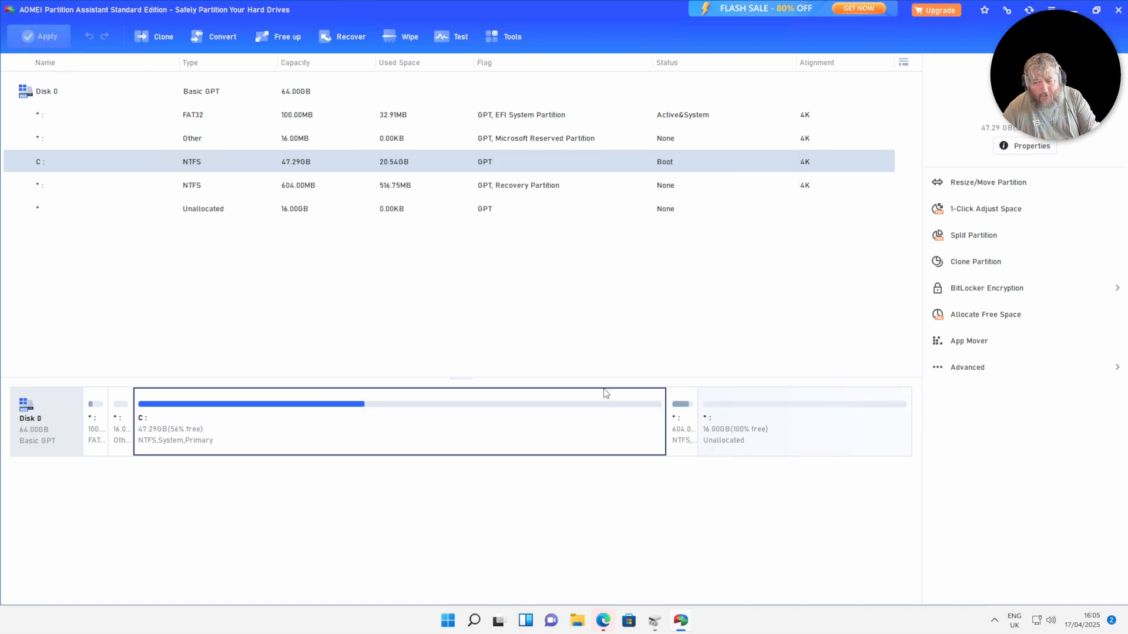
Move the recovery partition to the end of Disk 0, behind the 16 GB of unallocated space
click(182, 188)
right_click(194, 191)
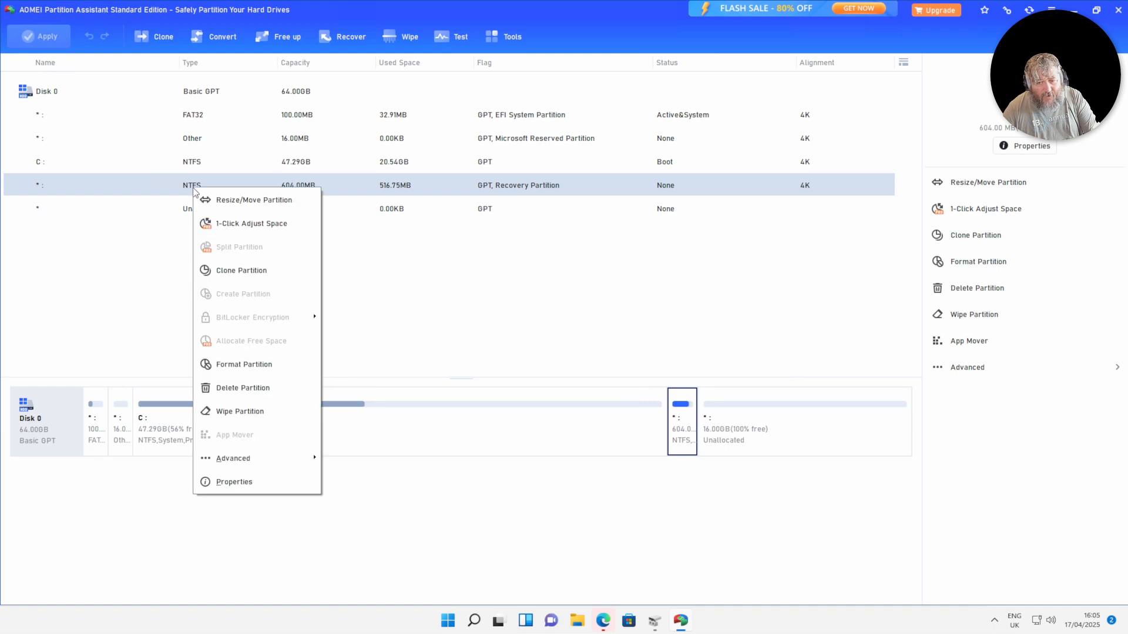
click(259, 210)
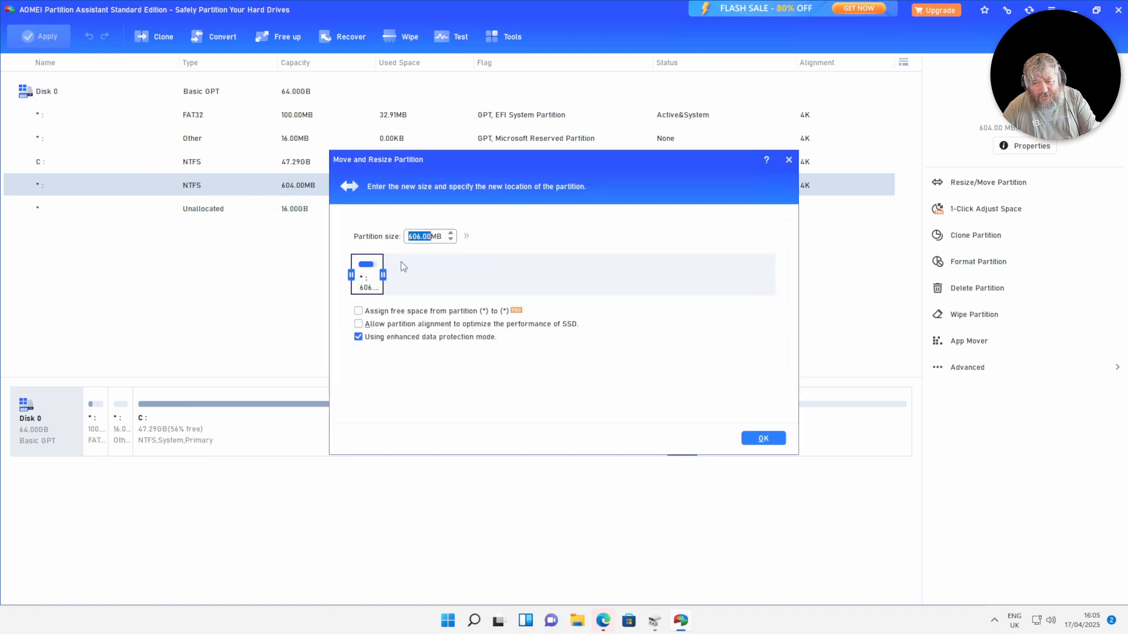
drag(370, 273, 824, 277)
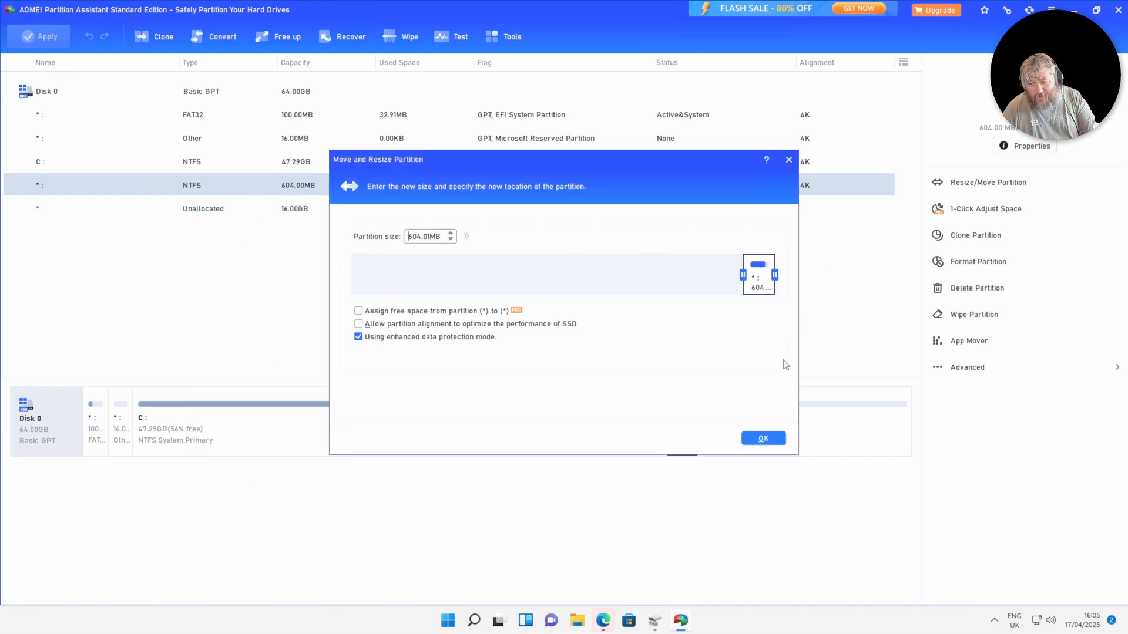
click(772, 439)
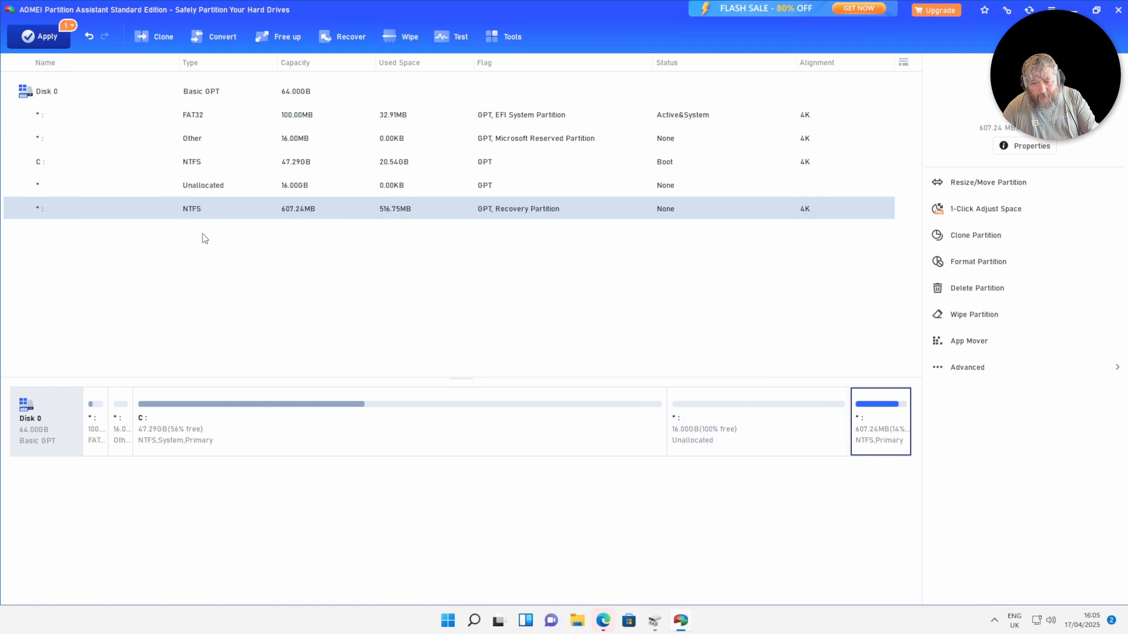
Extend the C: partition to 63.29 GB so that it takes up all the adjoining unallocated space
click(205, 168)
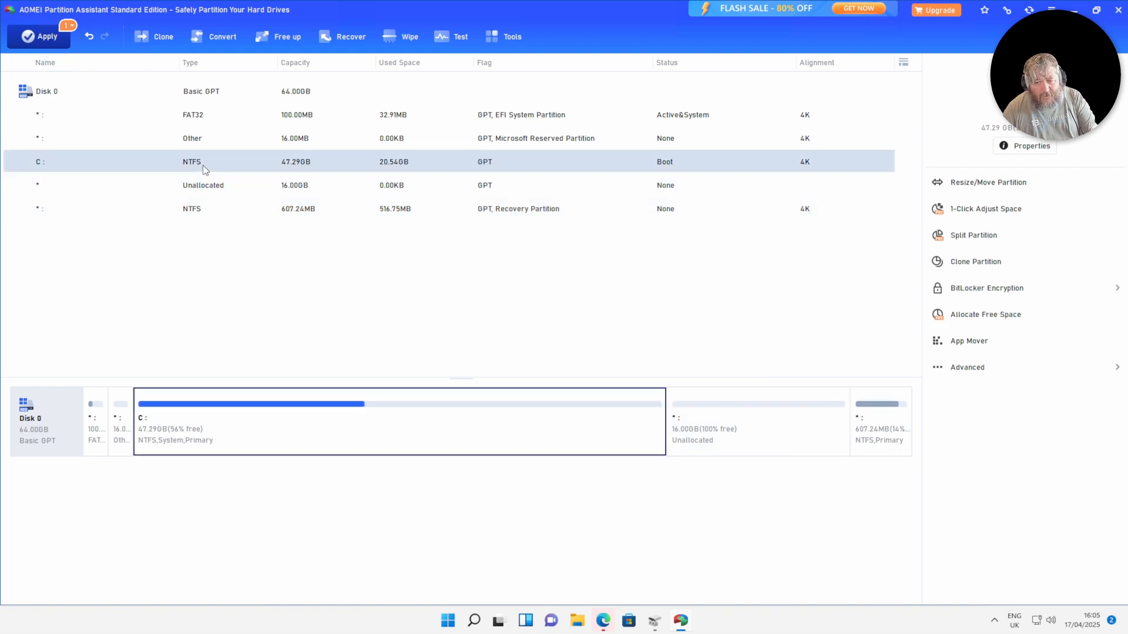
right_click(205, 169)
click(237, 178)
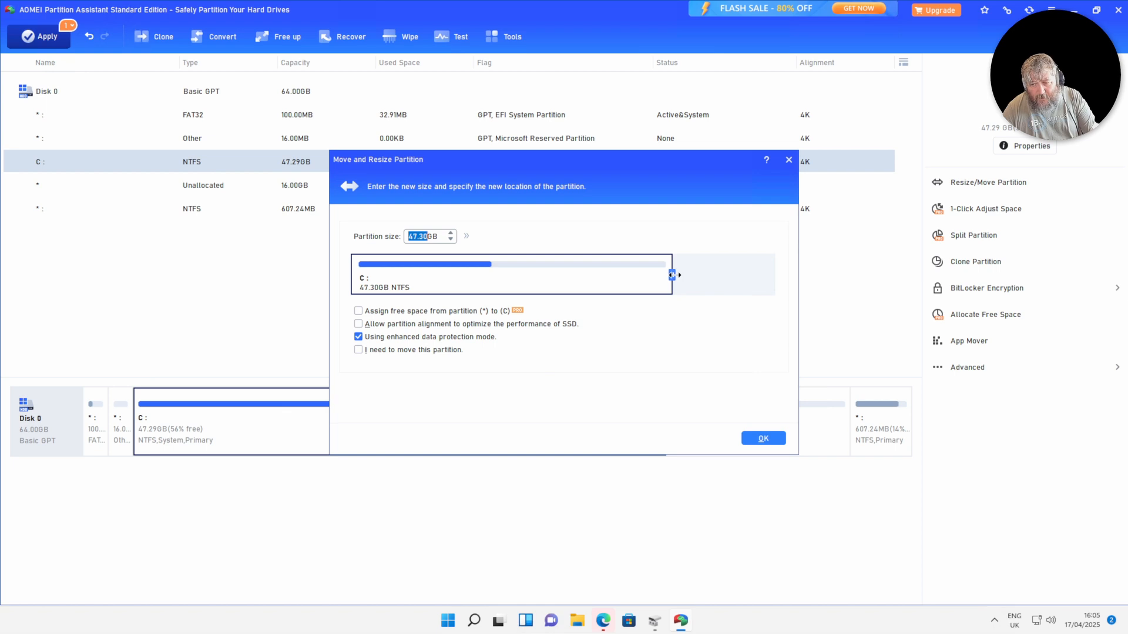
drag(673, 275, 775, 274)
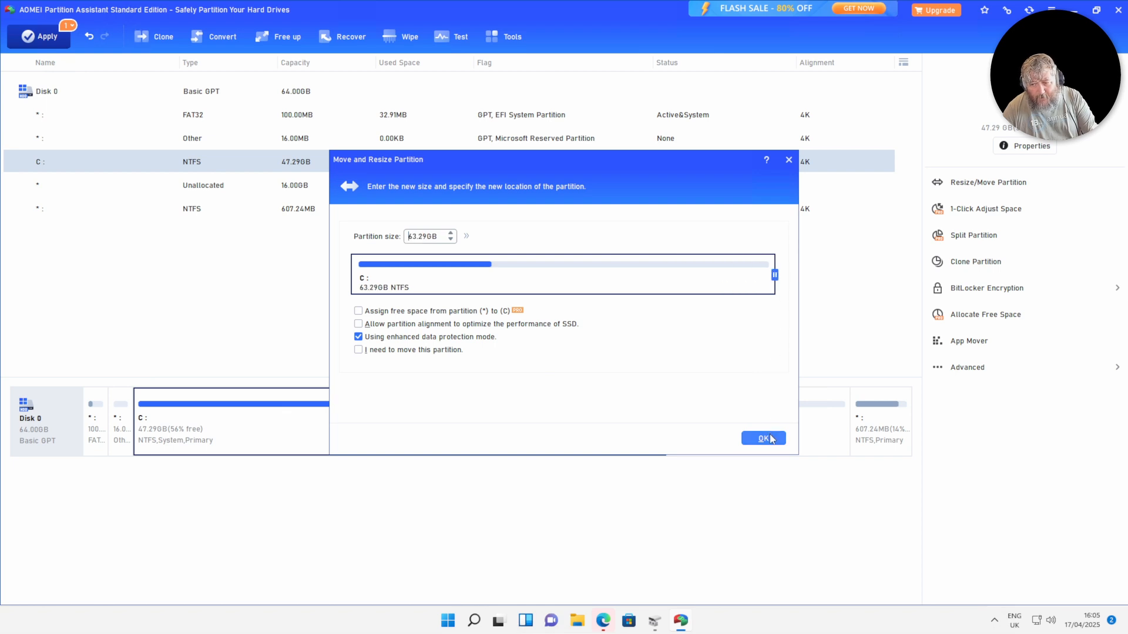
click(767, 439)
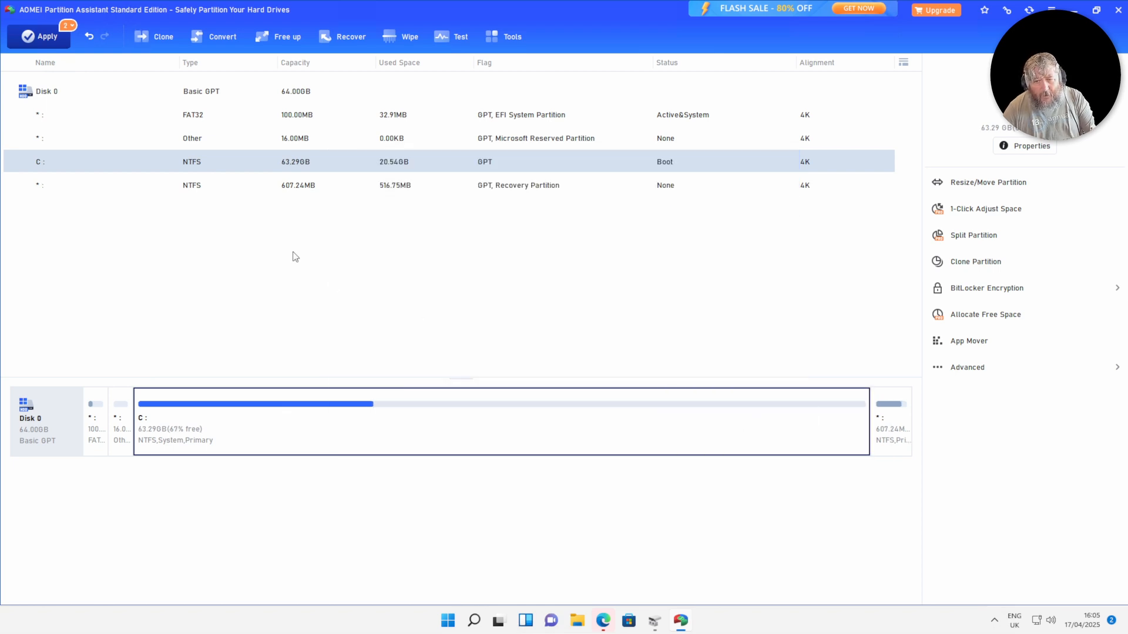
Apply the pending partition operations without checking partitions before execution, restarting into Windows PE mode
click(45, 39)
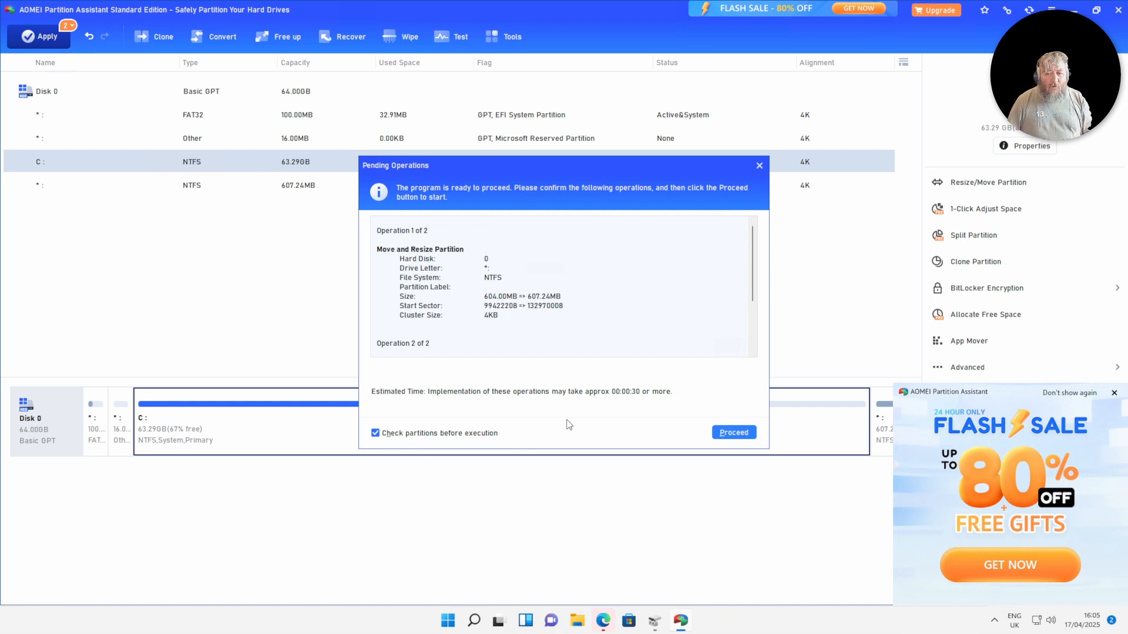
click(437, 438)
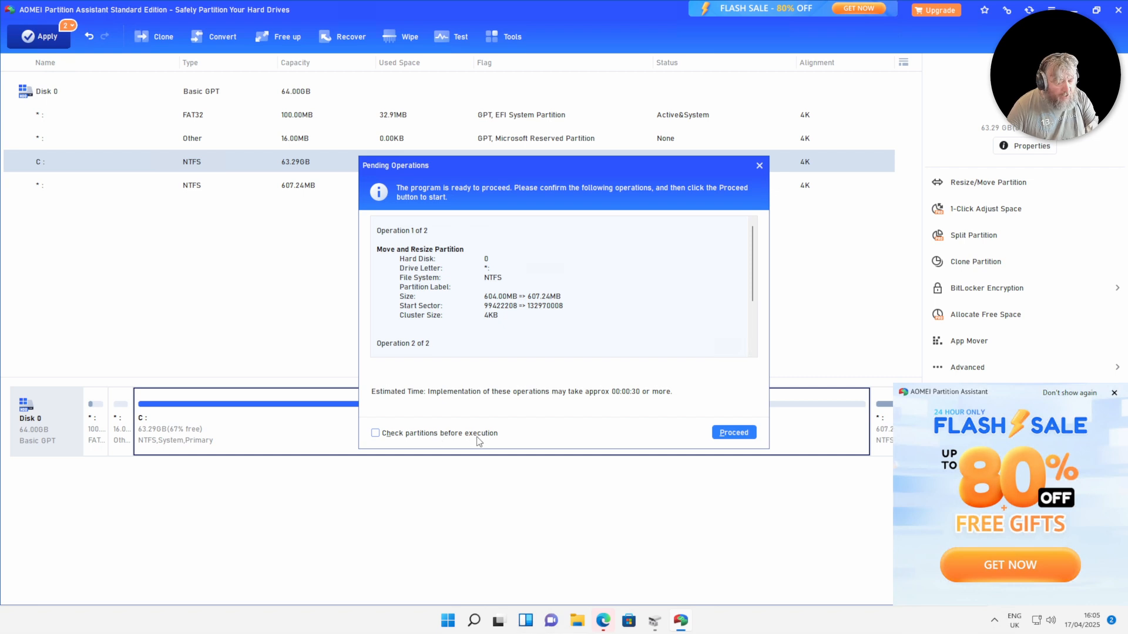
click(740, 435)
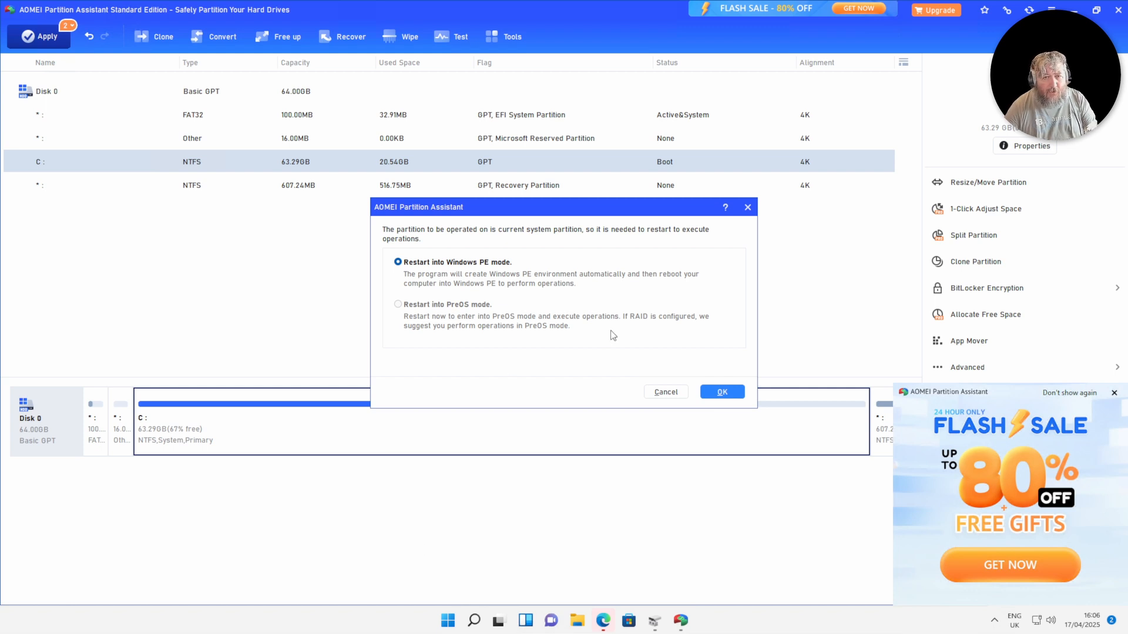
click(724, 394)
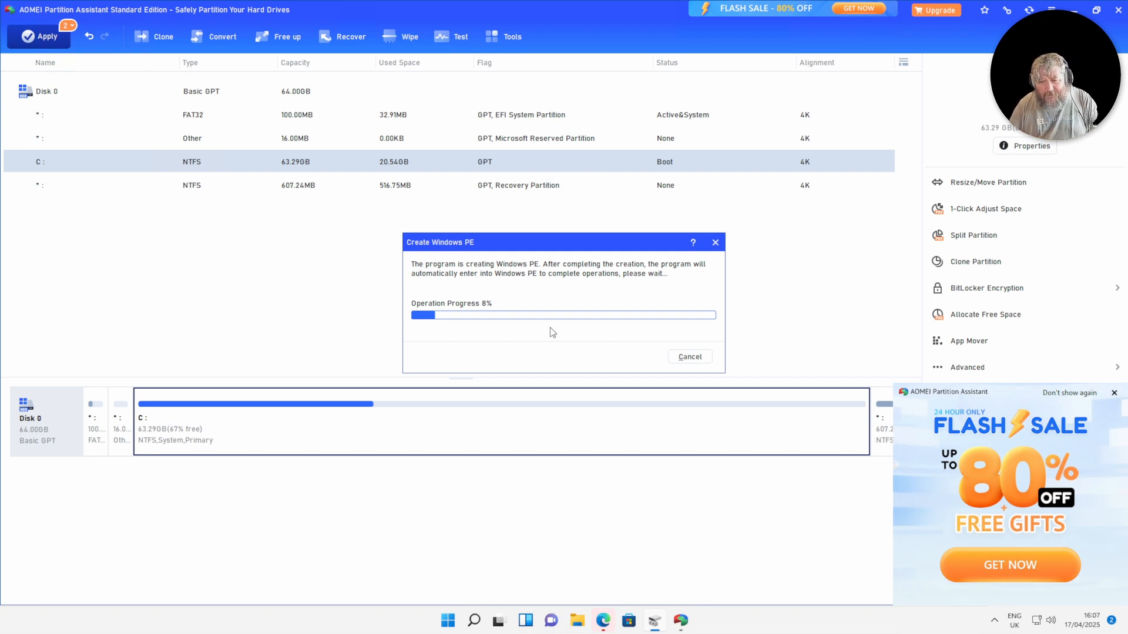
Dismiss the ended Remote Desktop session message and return to the Test-Part2 web console
drag(536, 250, 530, 225)
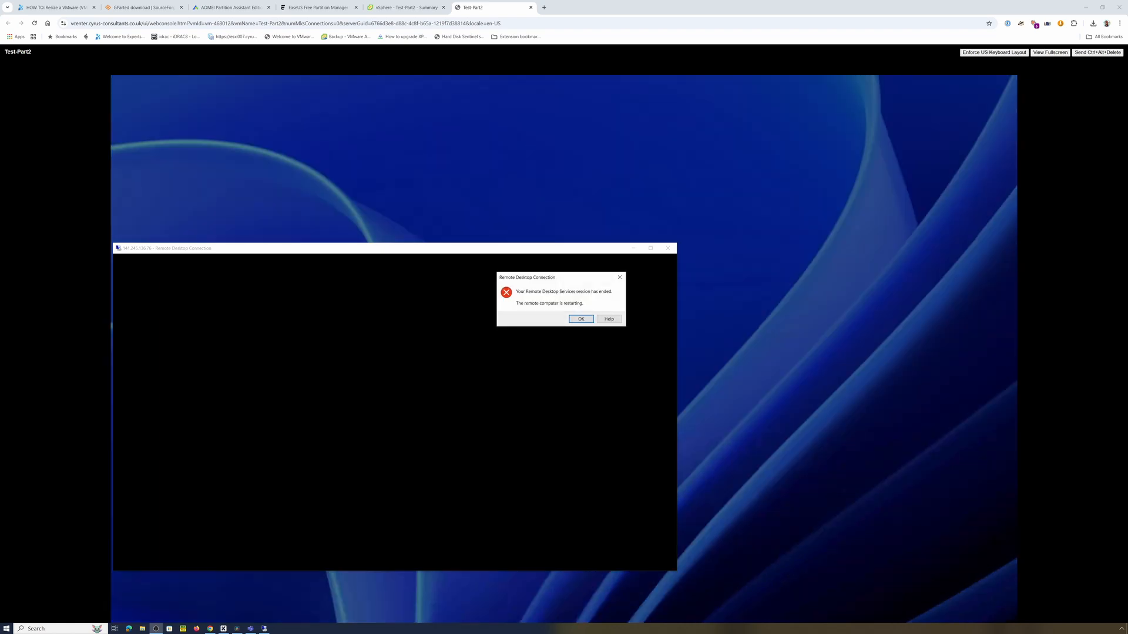
click(621, 278)
click(604, 139)
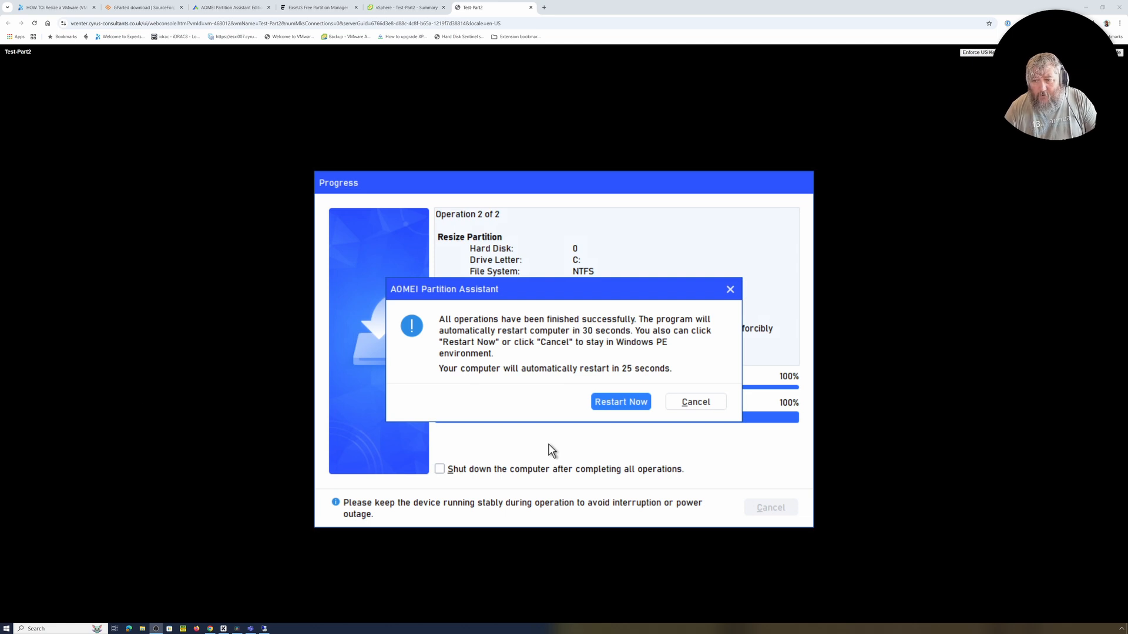
Restart the virtual machine out of Windows PE and sign in to Windows by entering the account password
click(614, 404)
click(615, 404)
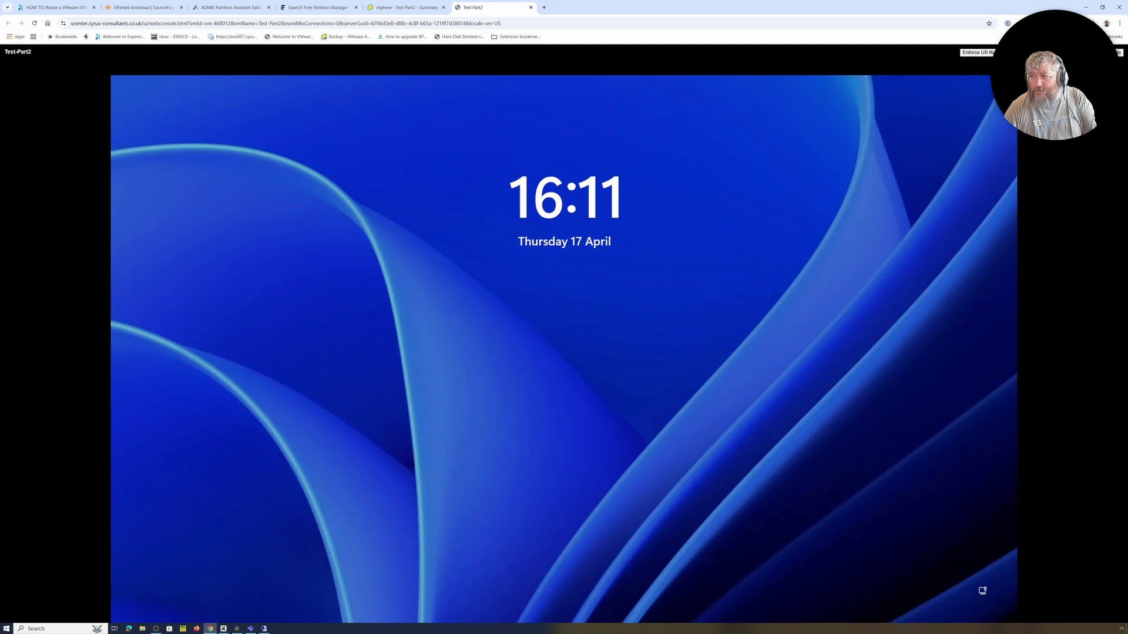
click(1096, 52)
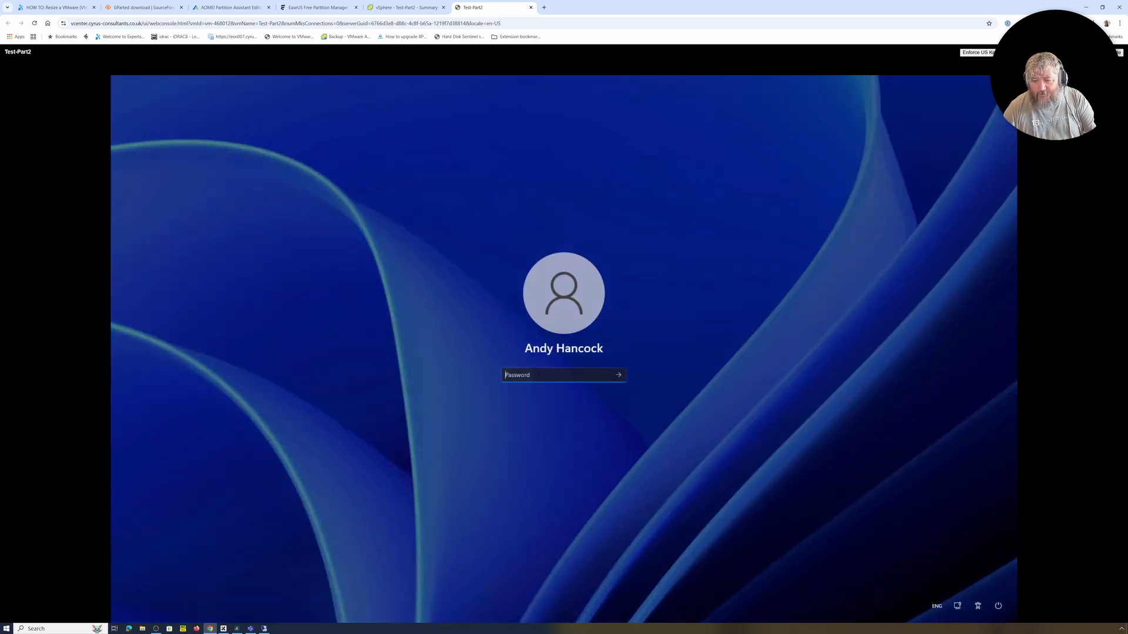
text(******)
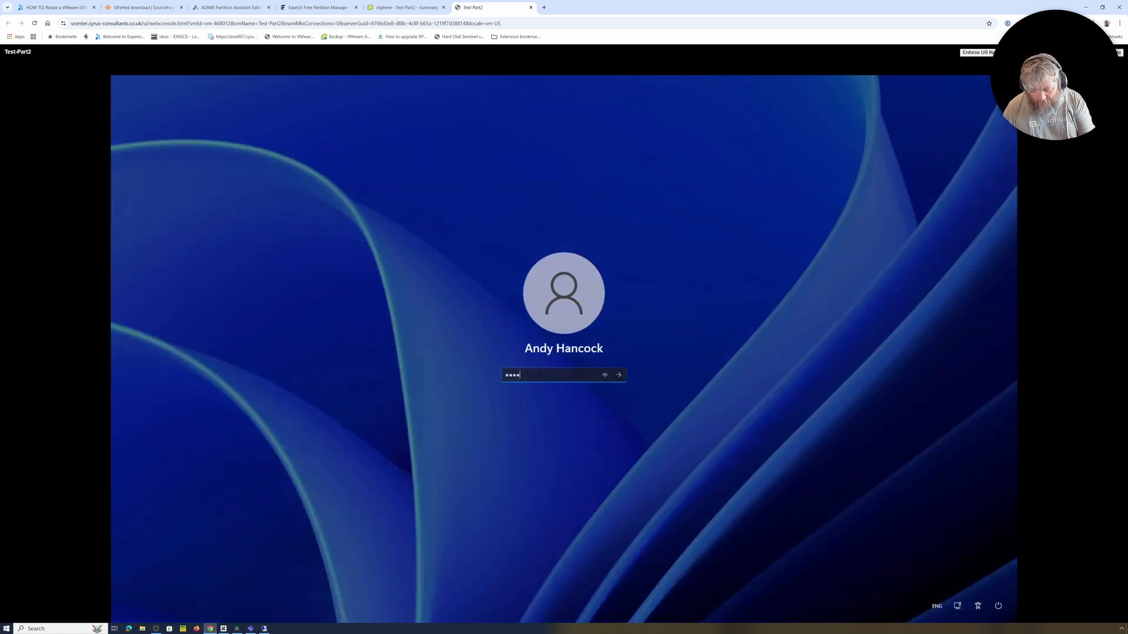
text(********)
key(Return)
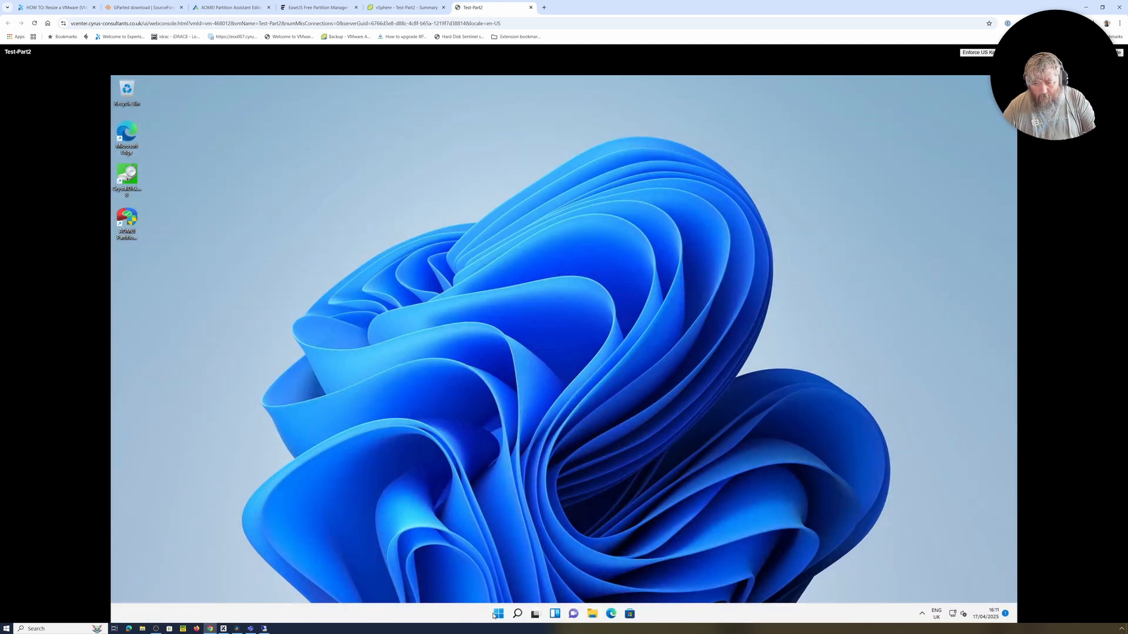
Open Disk Management and examine the sizes and order of the C: and recovery partitions on Disk 0
right_click(495, 613)
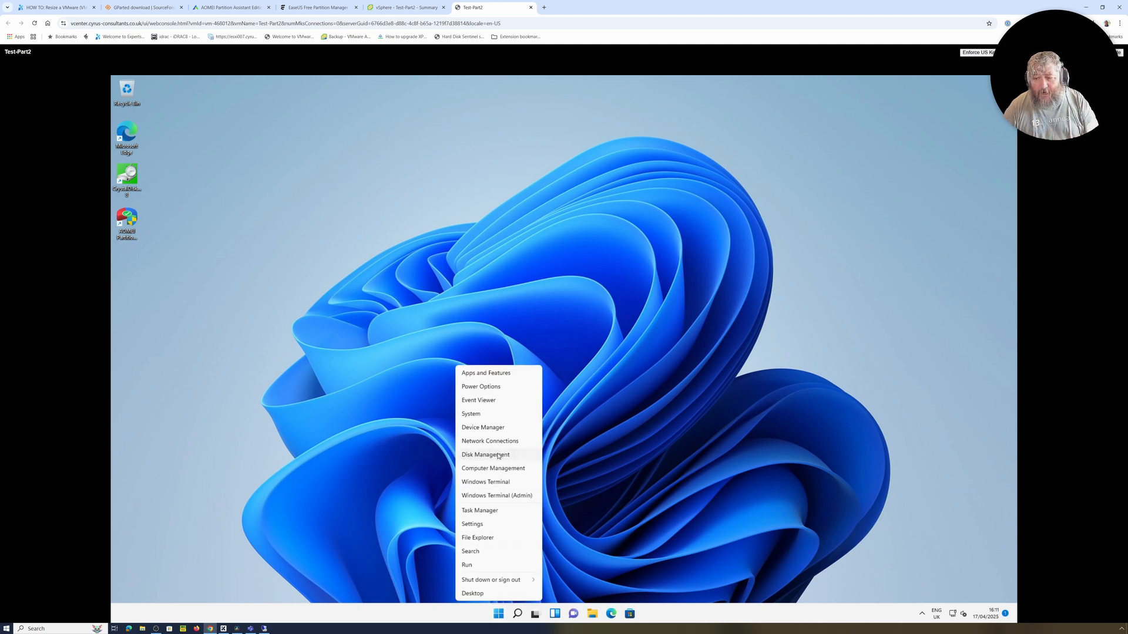
click(498, 455)
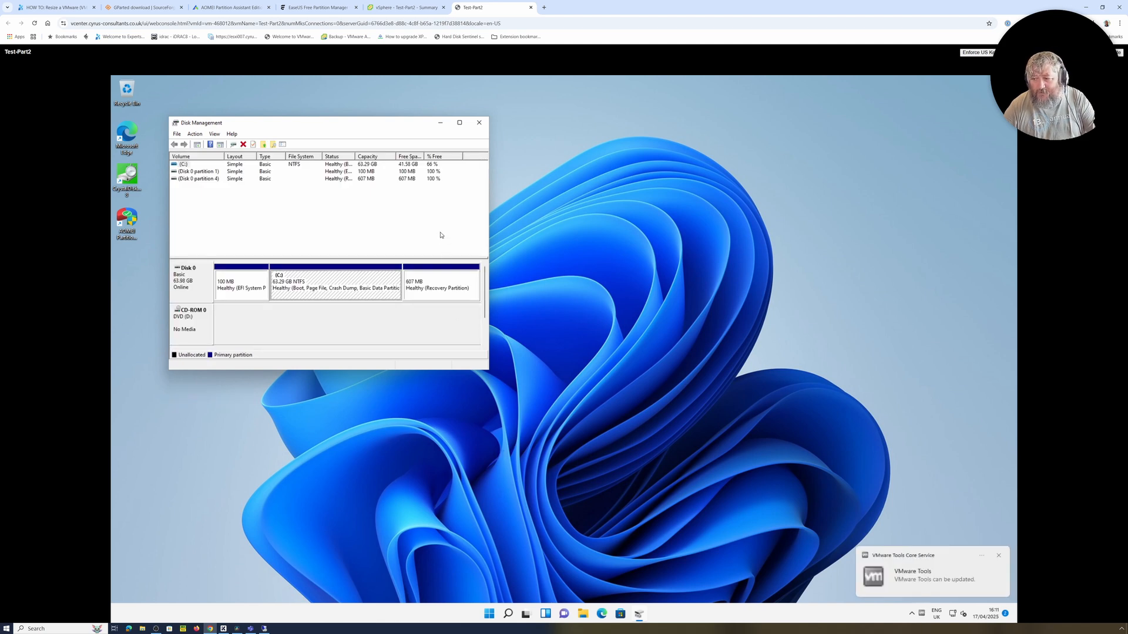
click(459, 122)
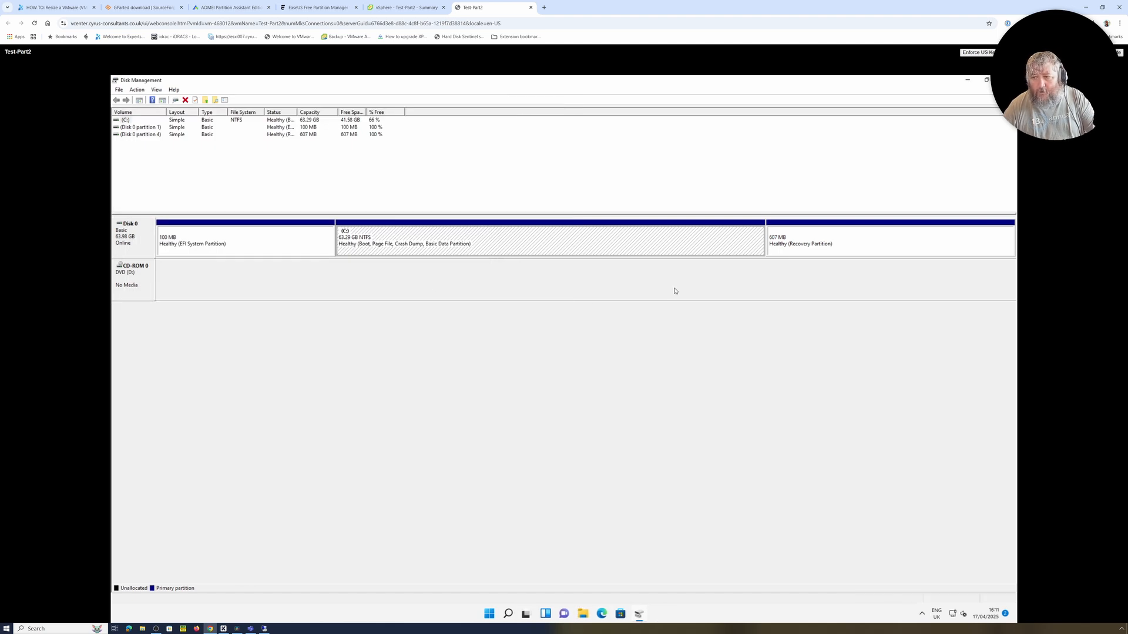
click(810, 248)
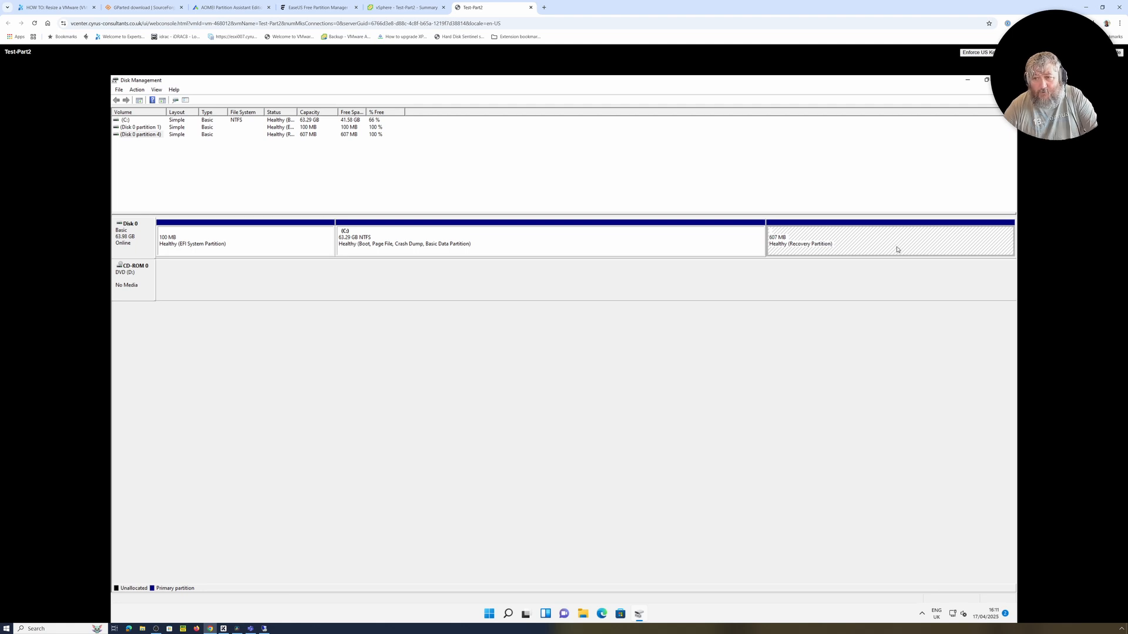
click(443, 245)
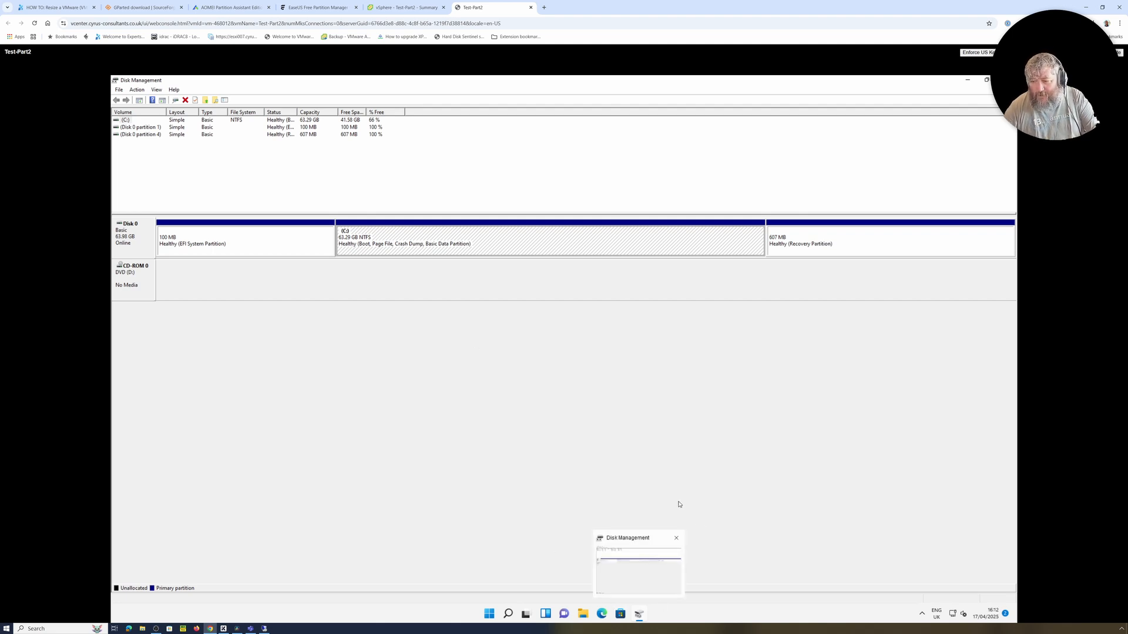
click(969, 83)
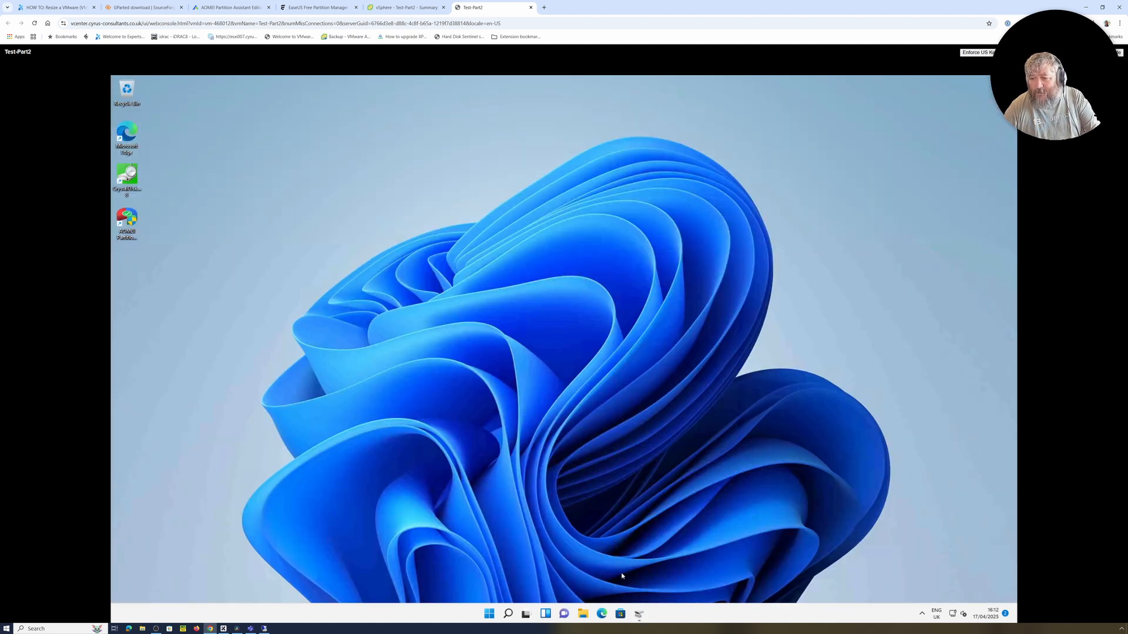
click(640, 614)
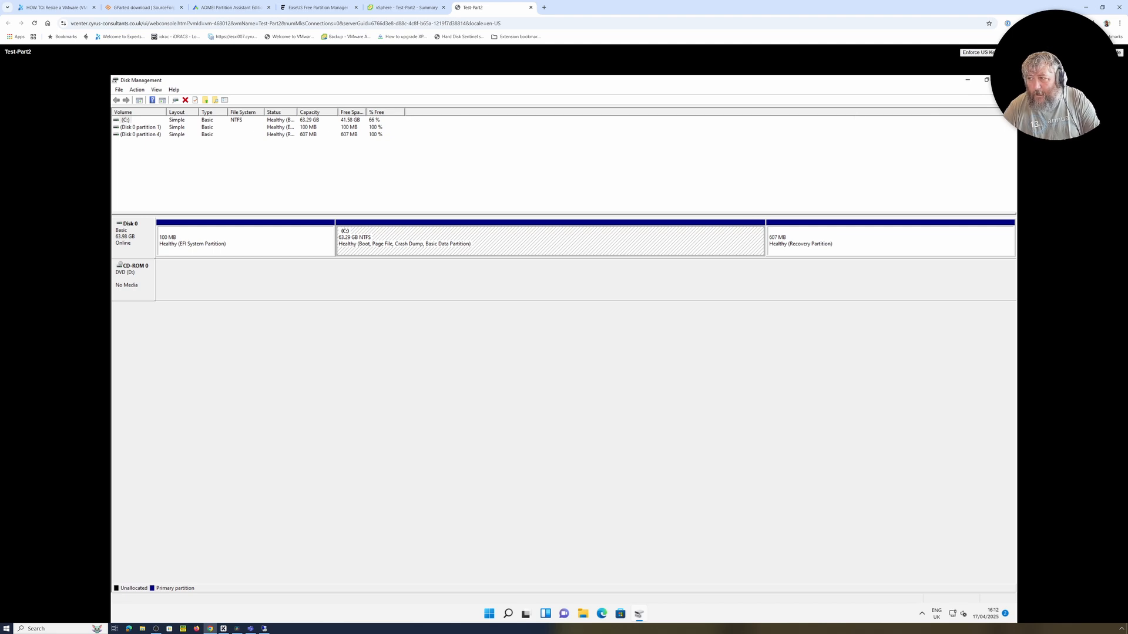
Sign out of Windows and revert Test-Part2 to the Before Partition Manipulation snapshot in the vSphere Client
click(1118, 52)
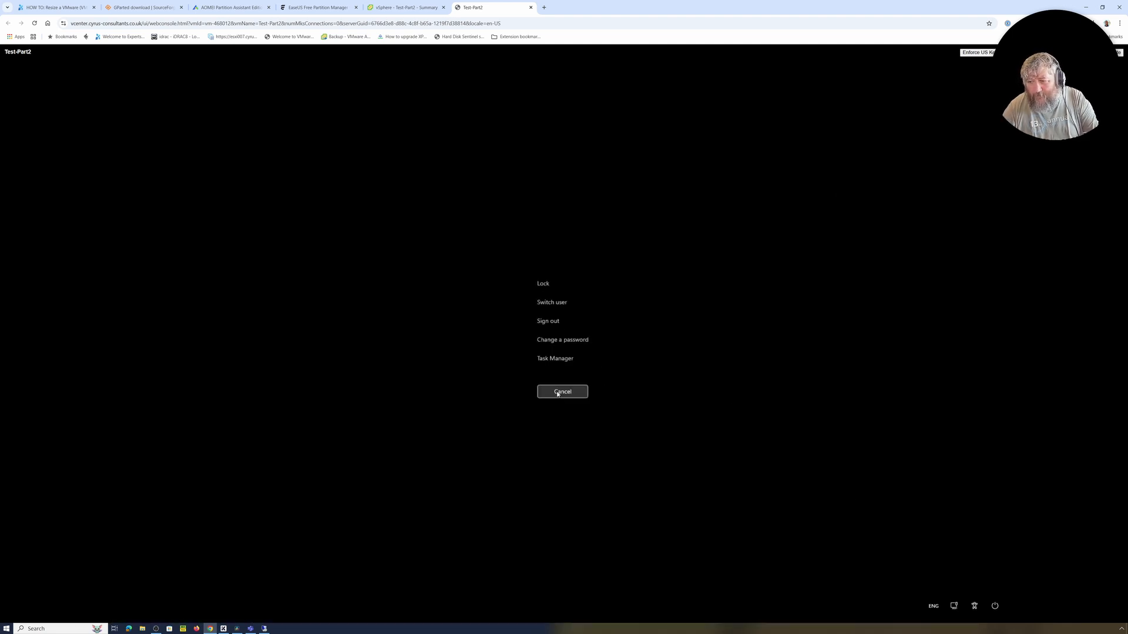
click(547, 323)
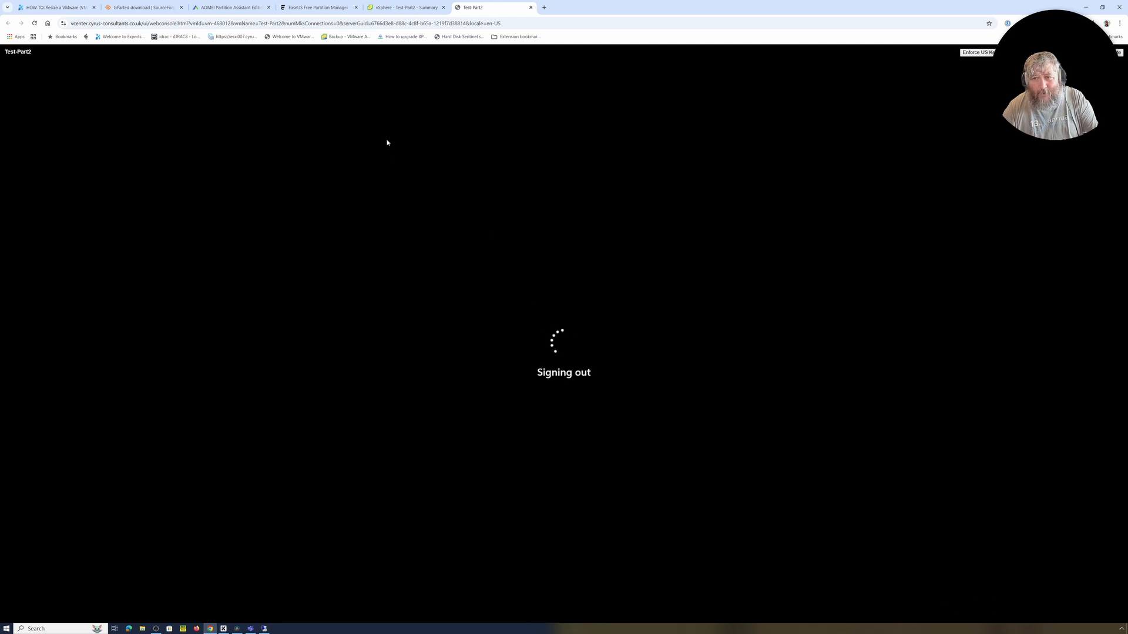
click(405, 7)
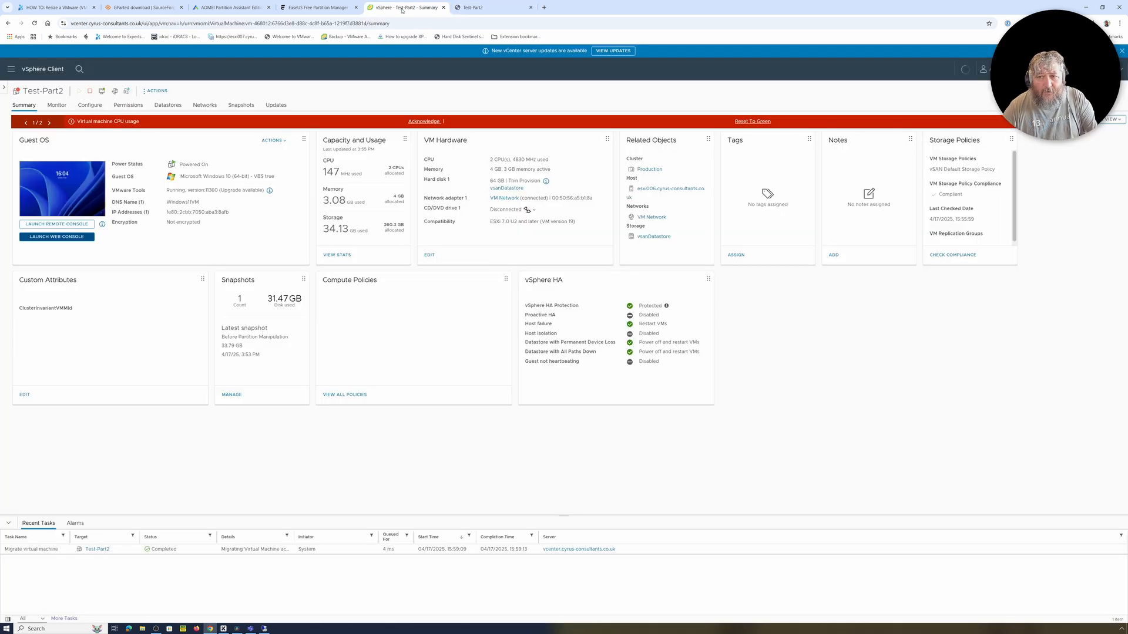
click(241, 106)
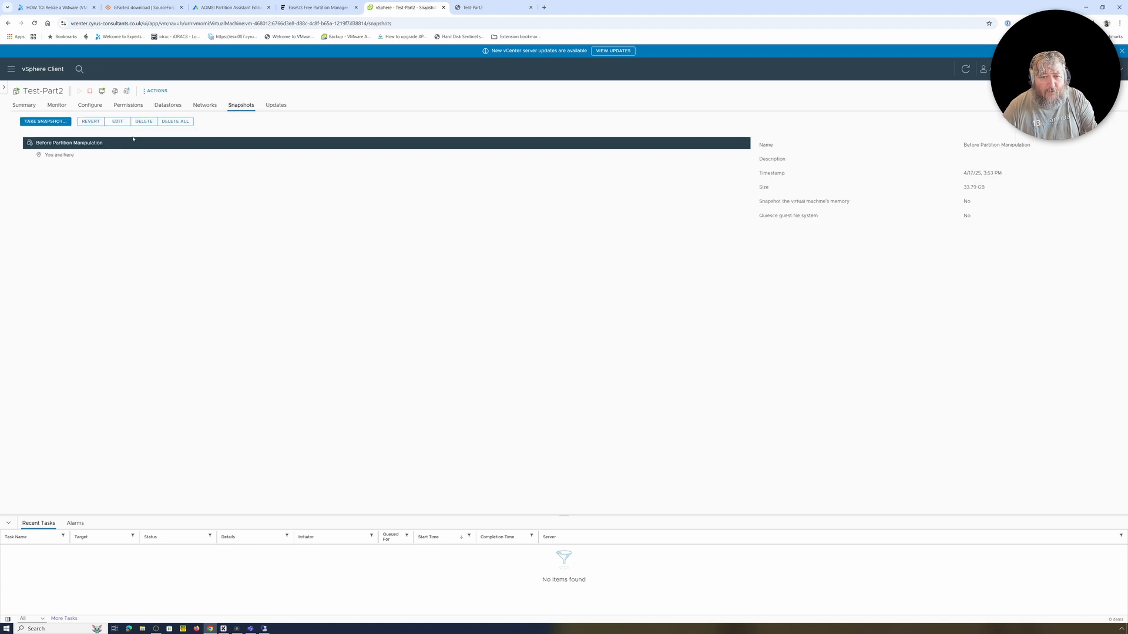
click(101, 125)
click(642, 373)
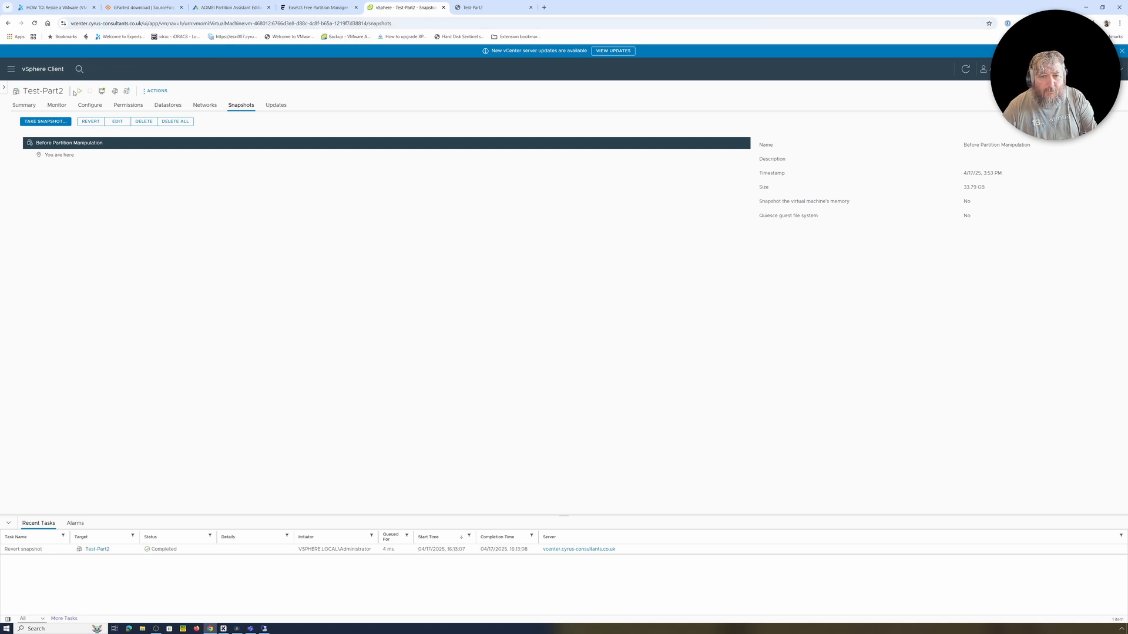
Power on Test-Part2 and replace its disconnected web console with a newly launched one
click(80, 92)
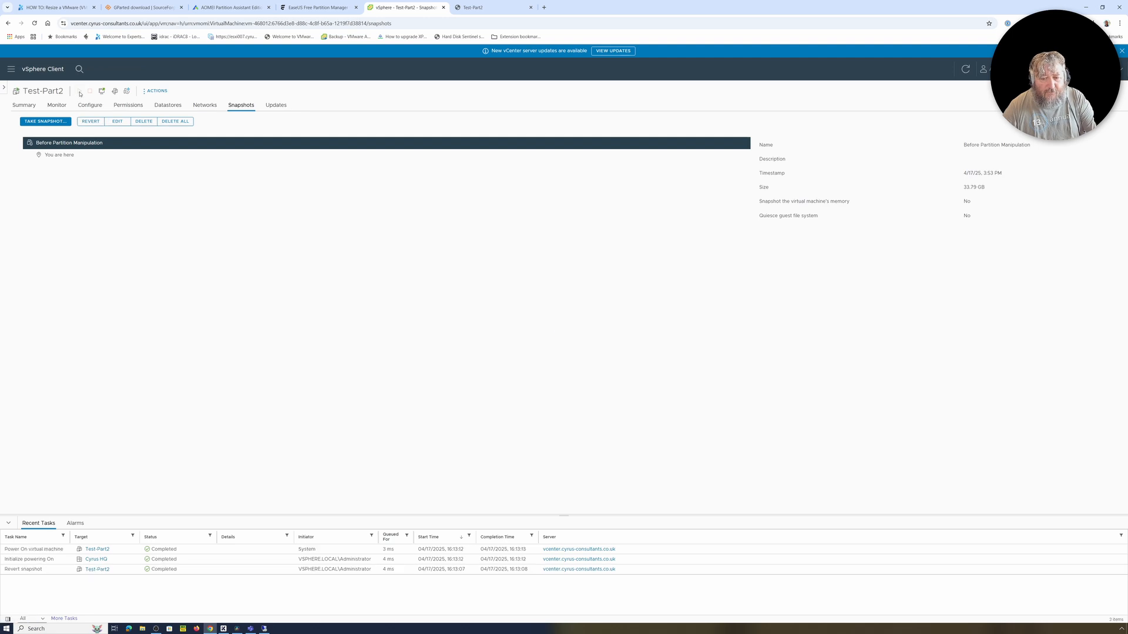
click(482, 7)
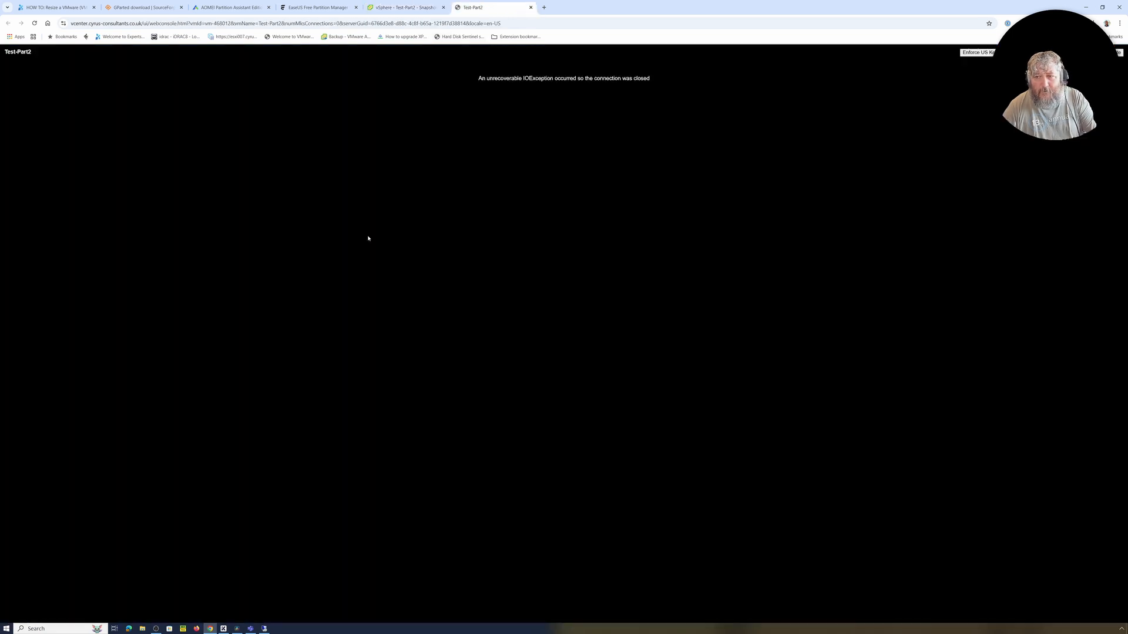
click(530, 7)
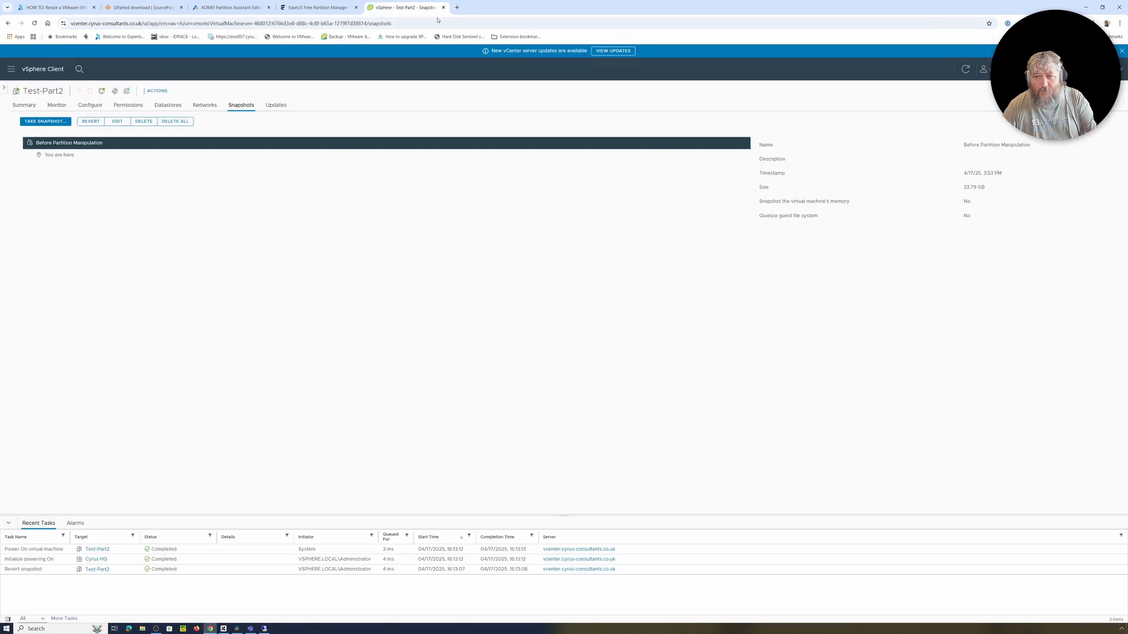
click(24, 104)
click(59, 237)
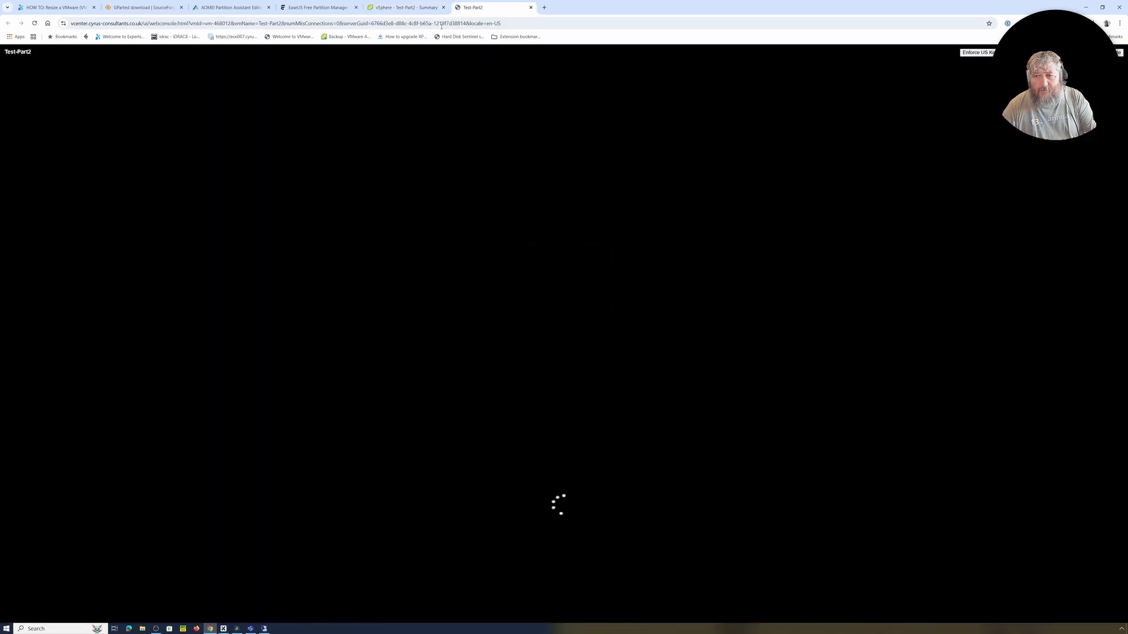
click(405, 7)
click(468, 8)
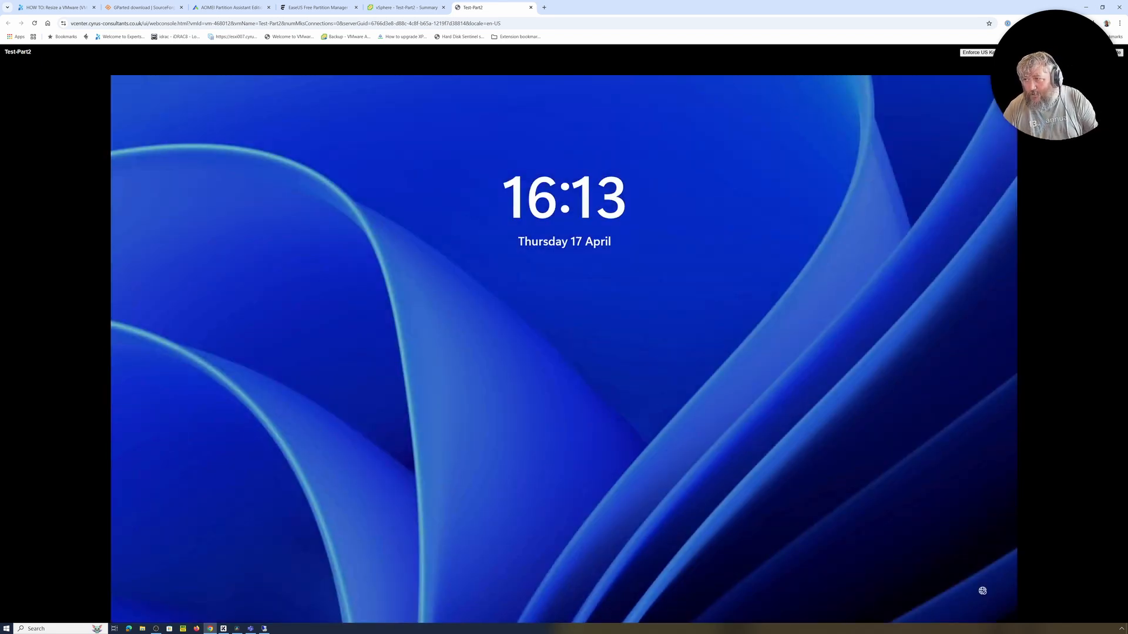
Sign in to Windows on Test-Part2 by entering the account password
click(703, 222)
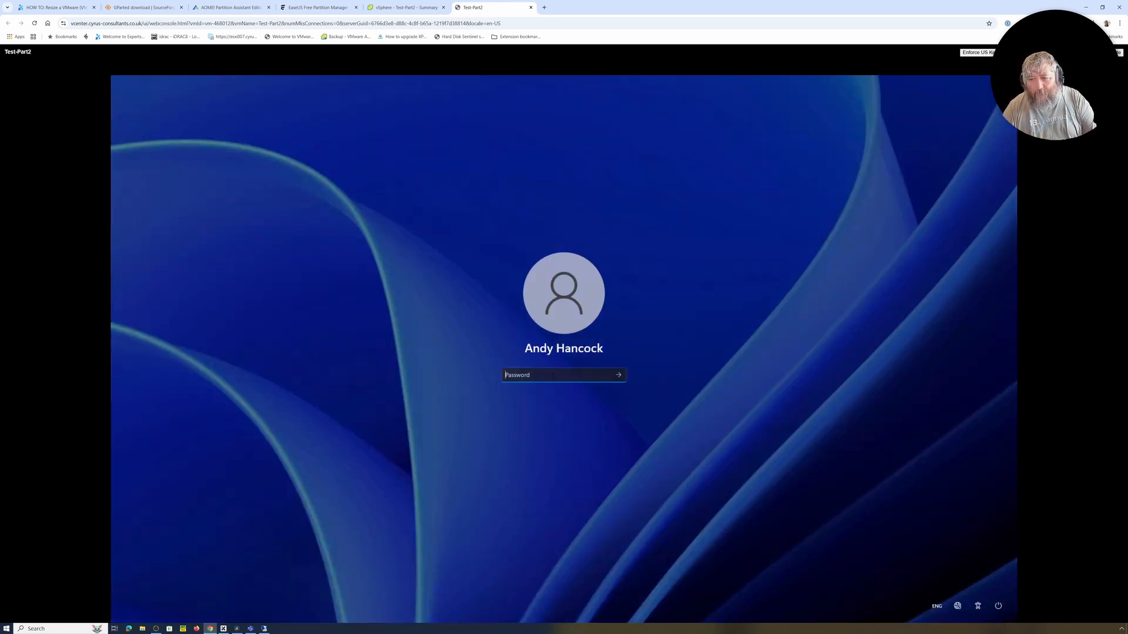
text(••••••)
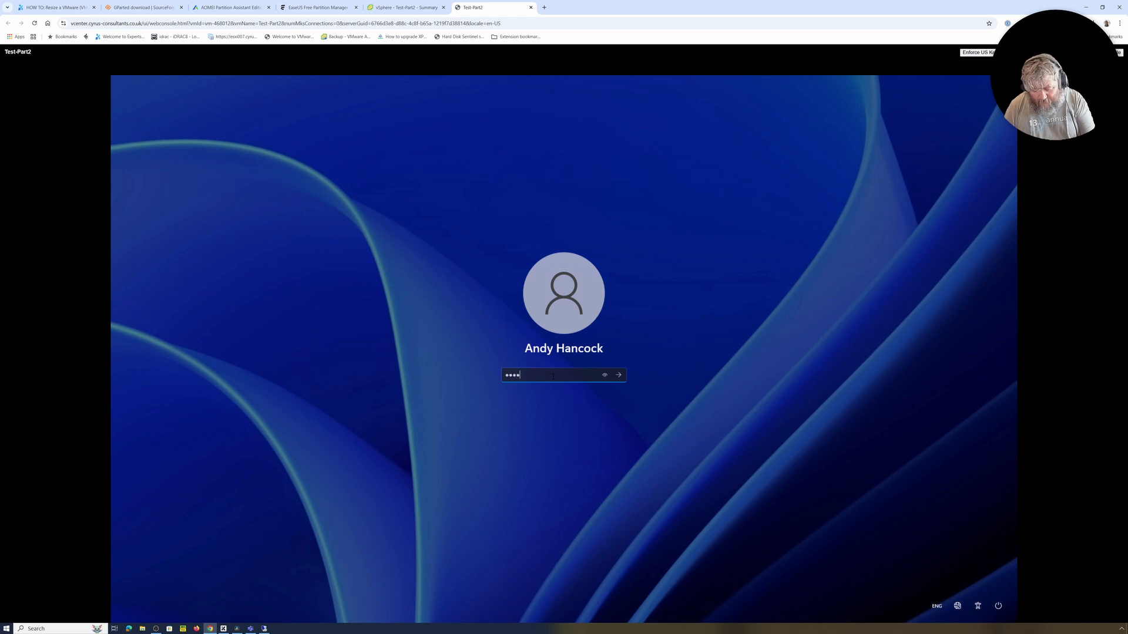
text(••••••••••••••)
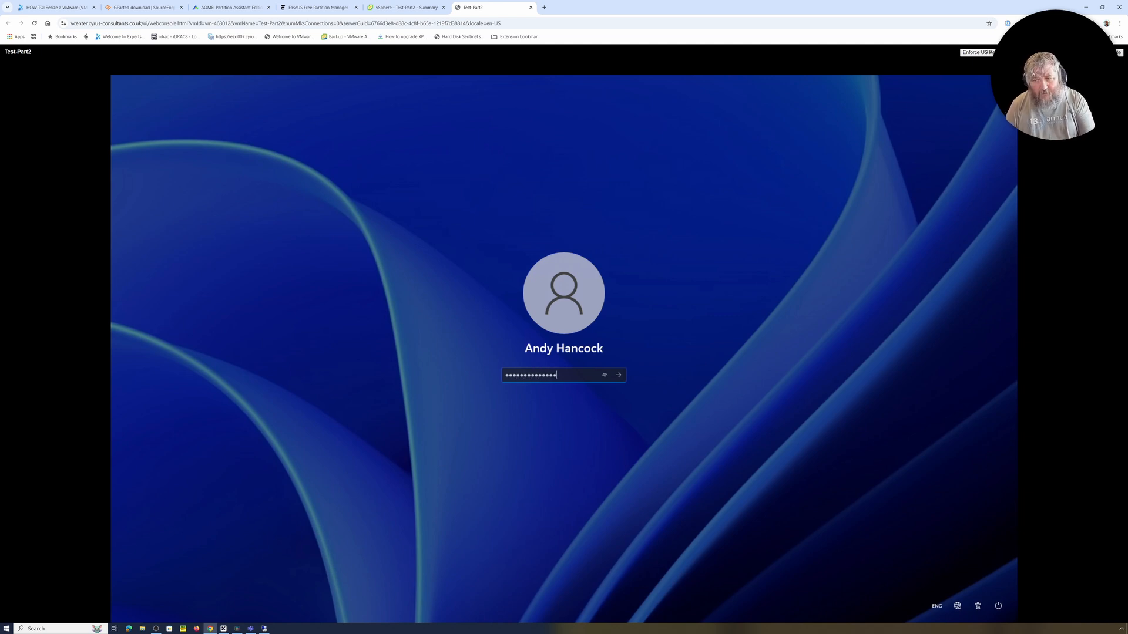
key(Return)
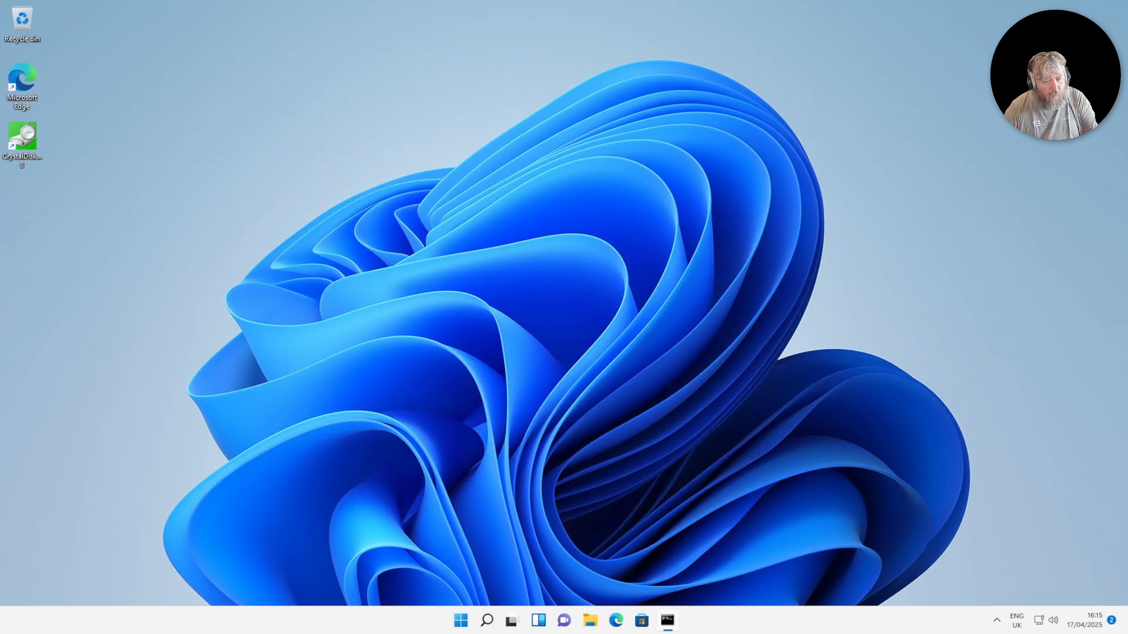
Check the C:, recovery and unallocated areas of Disk 0 in a maximized Disk Management, and close it
right_click(462, 620)
click(457, 407)
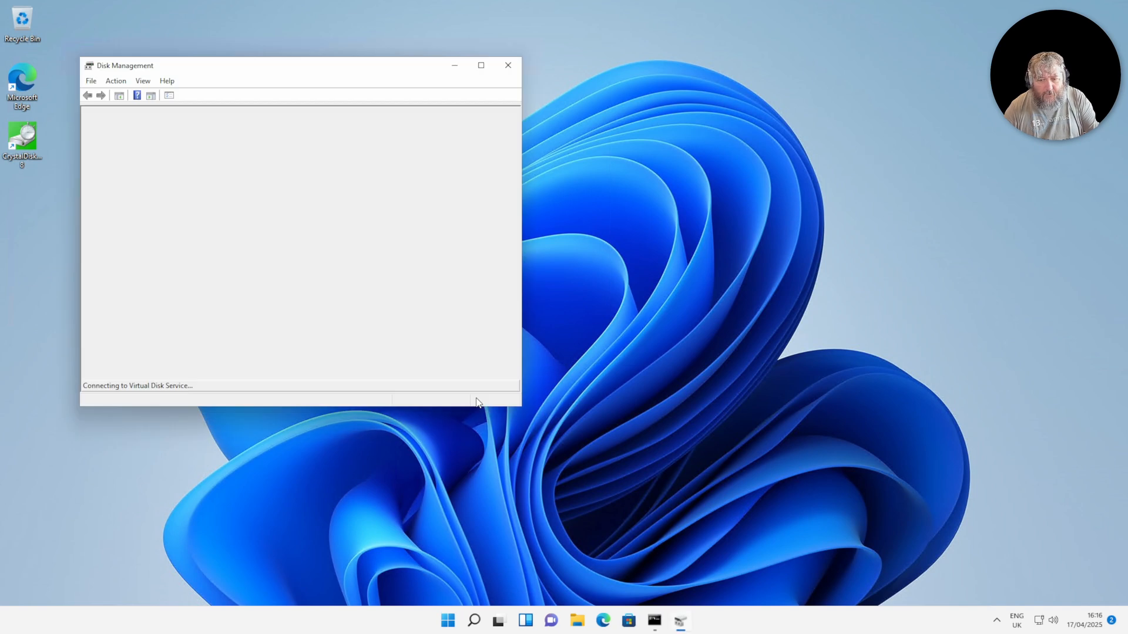
click(482, 66)
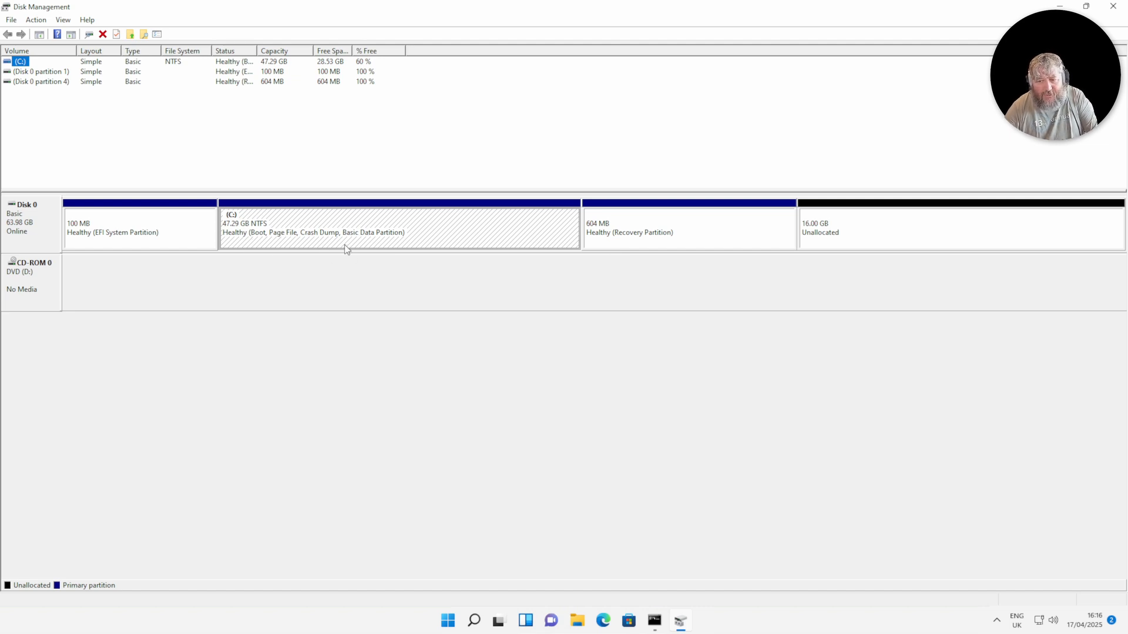
click(626, 237)
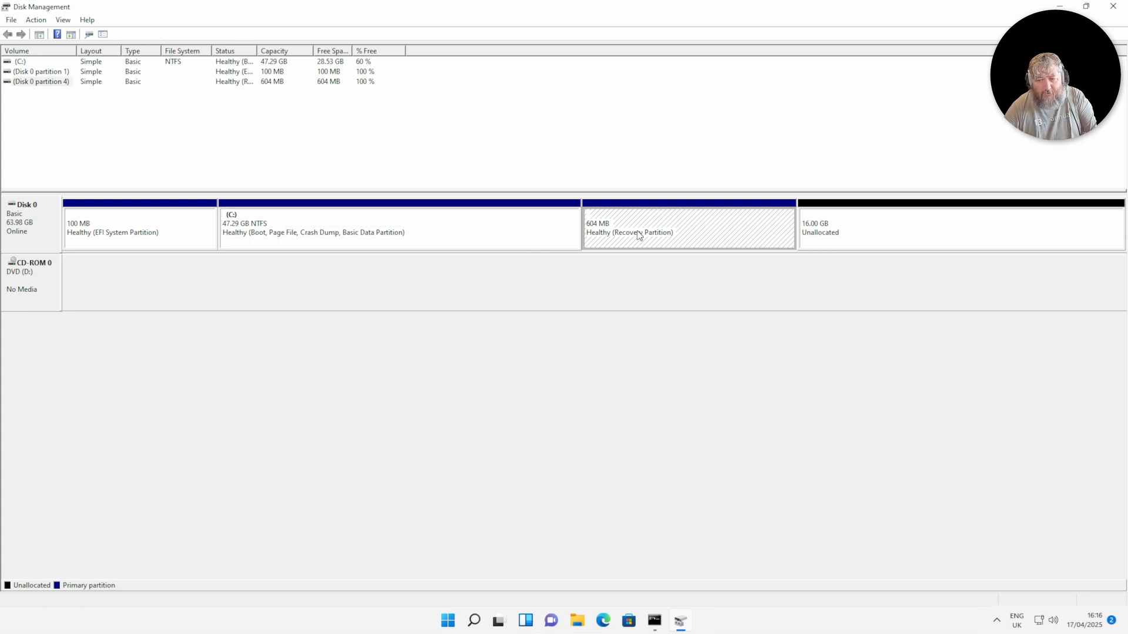
click(837, 229)
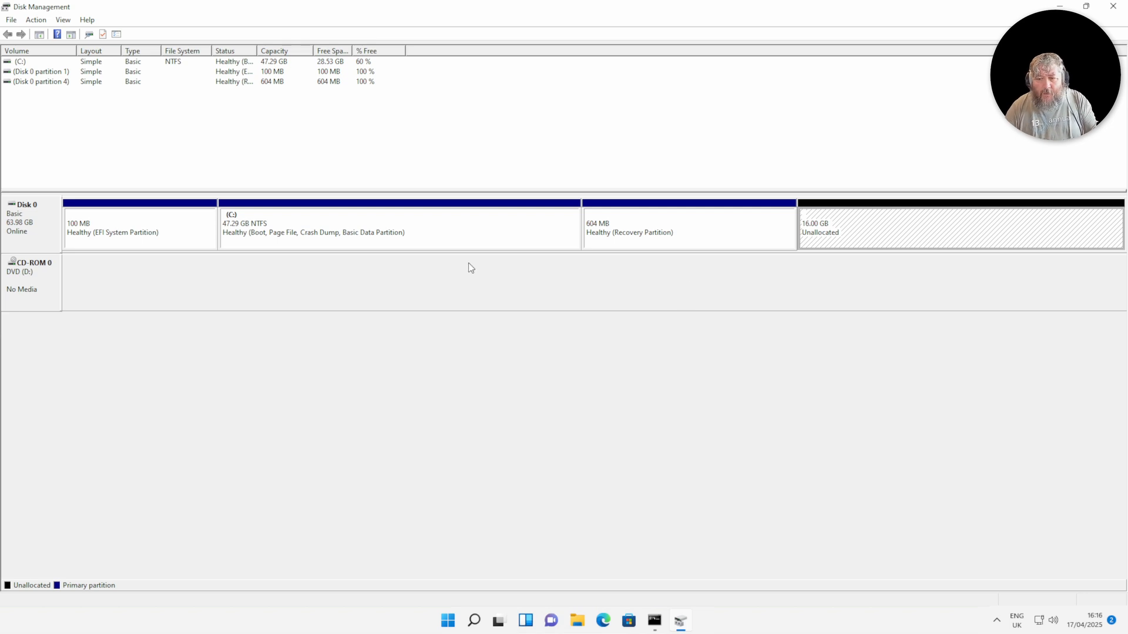
click(1113, 6)
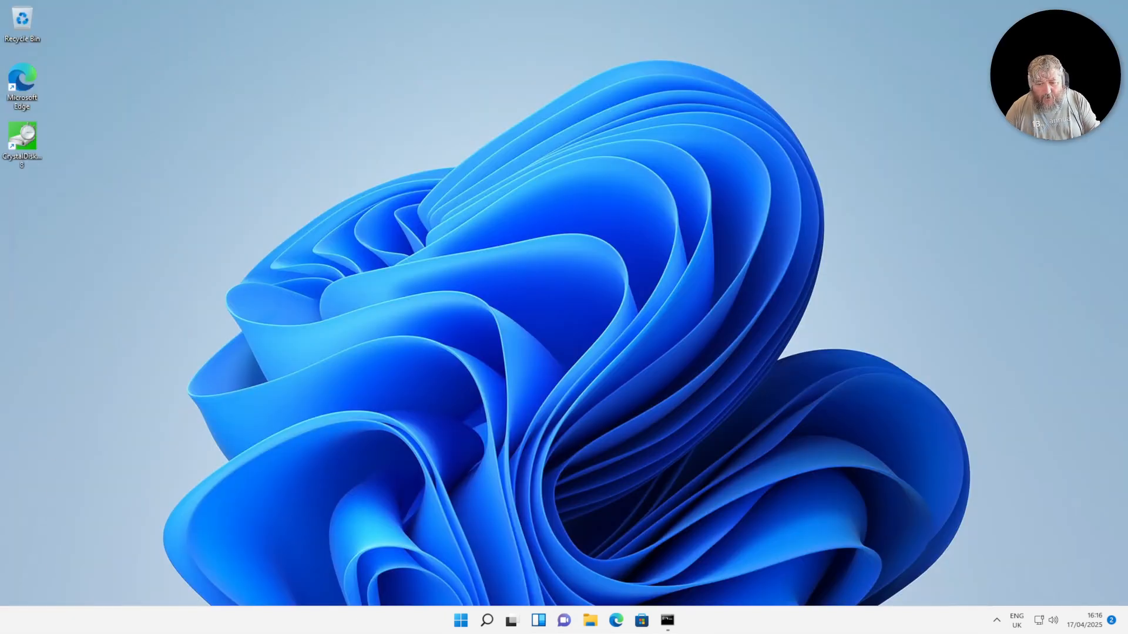
Try to open the network share \\cyrusnas1`\isos through the Windows Run dialog
right_click(459, 622)
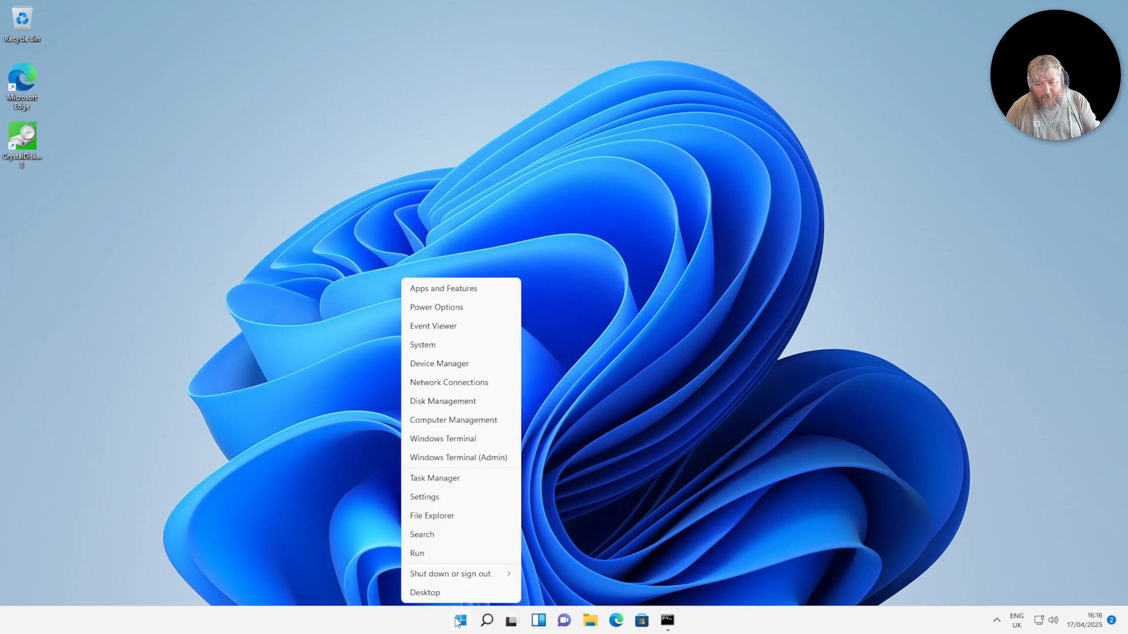
click(463, 558)
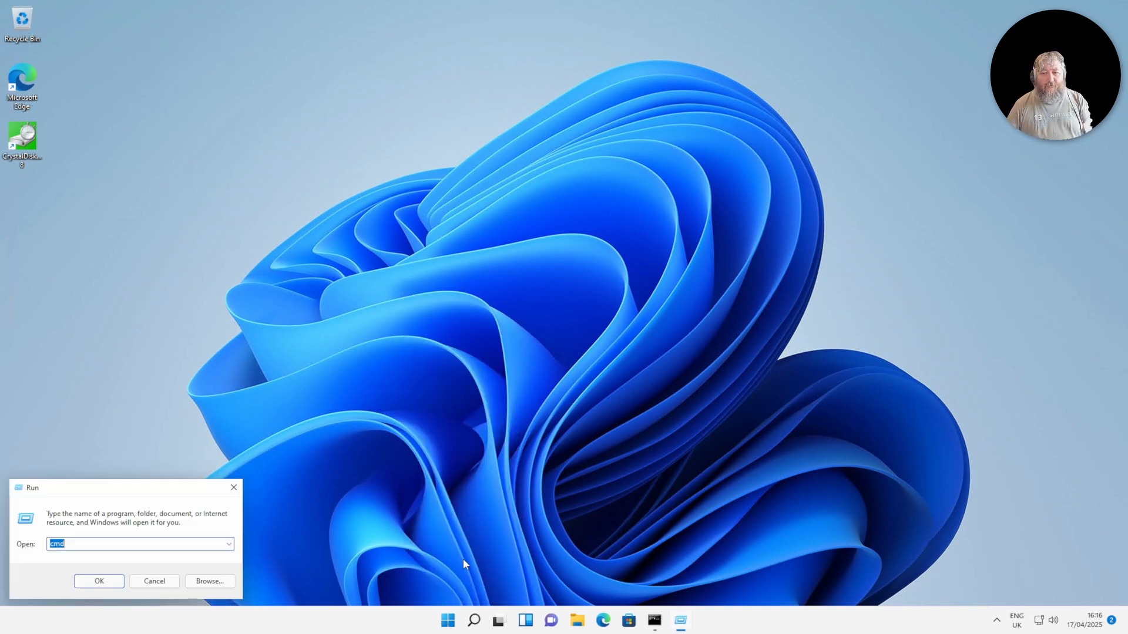
text(\\)
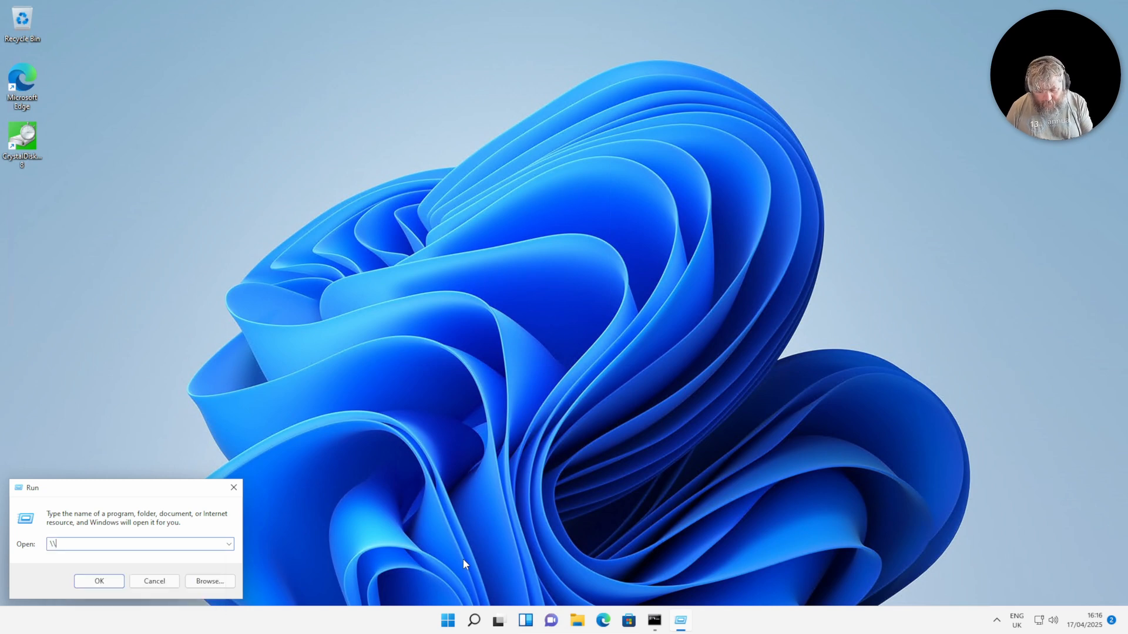
text(cyrusnas1\)
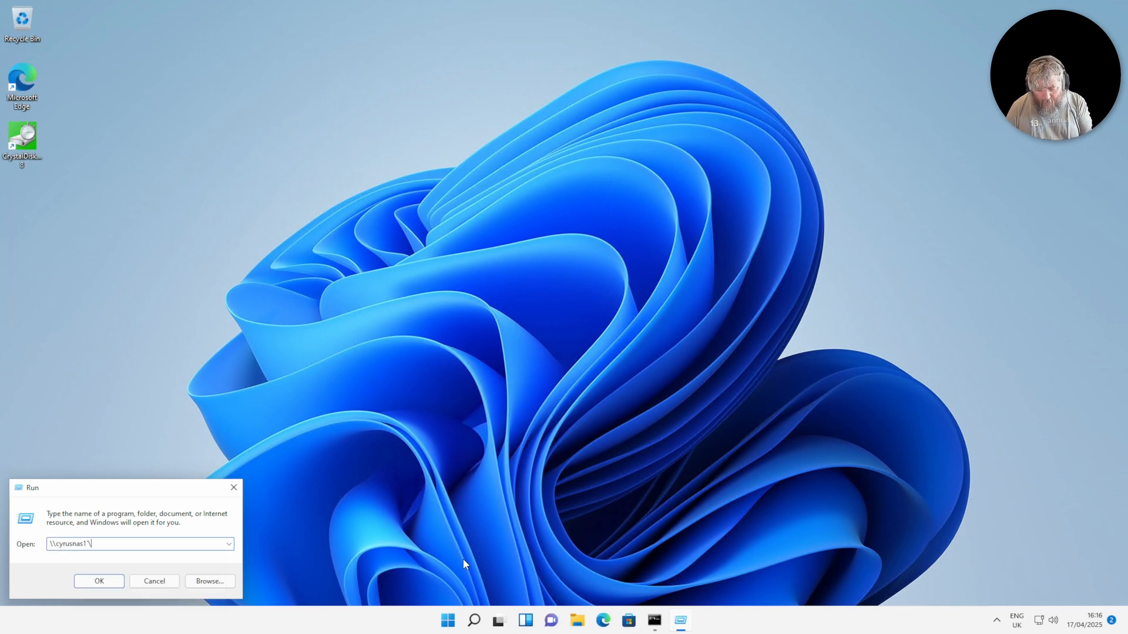
text(isos)
key(Return)
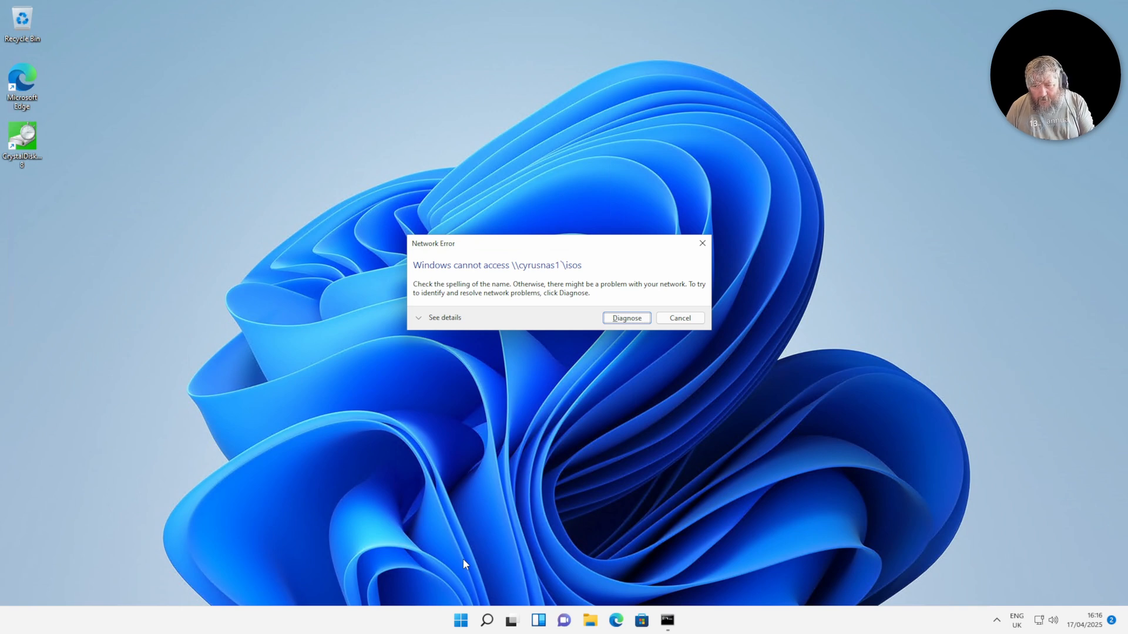
Dismiss the network error and open the corrected share path \\cyrusnas1\isos through the Windows Run dialog
key(Tab)
key(Return)
key(super+r)
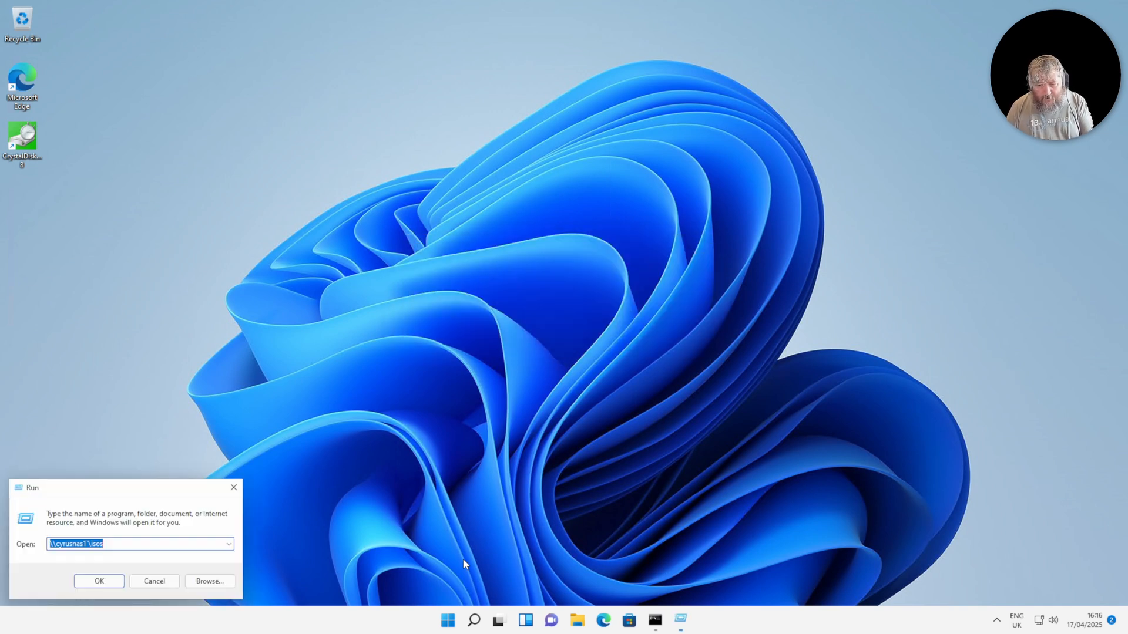
key(End)
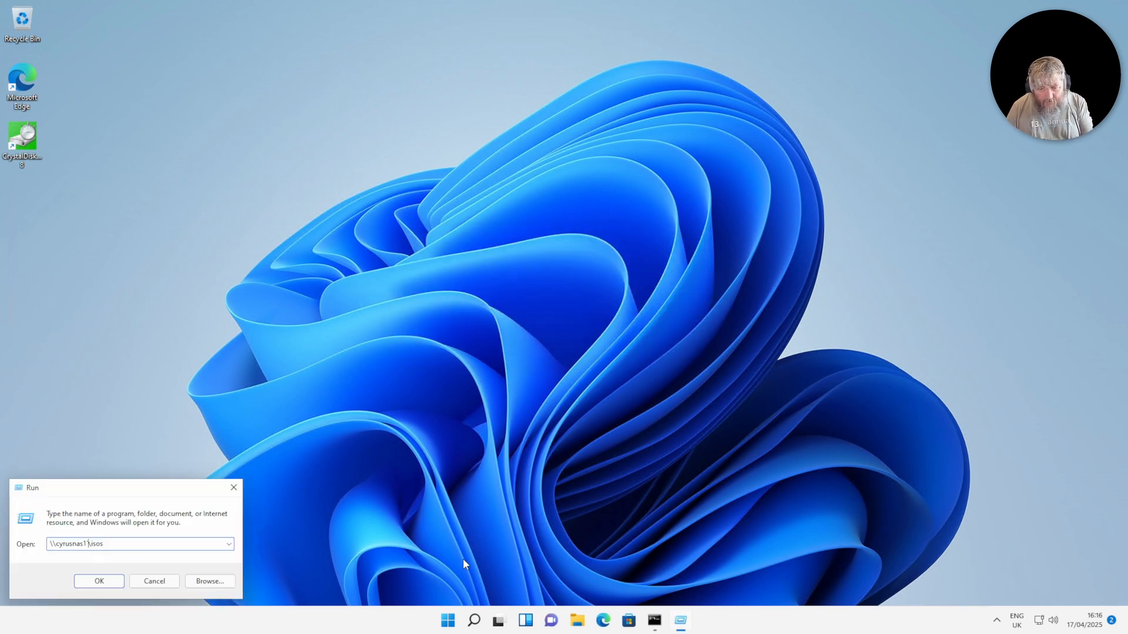
key(BackSpace)
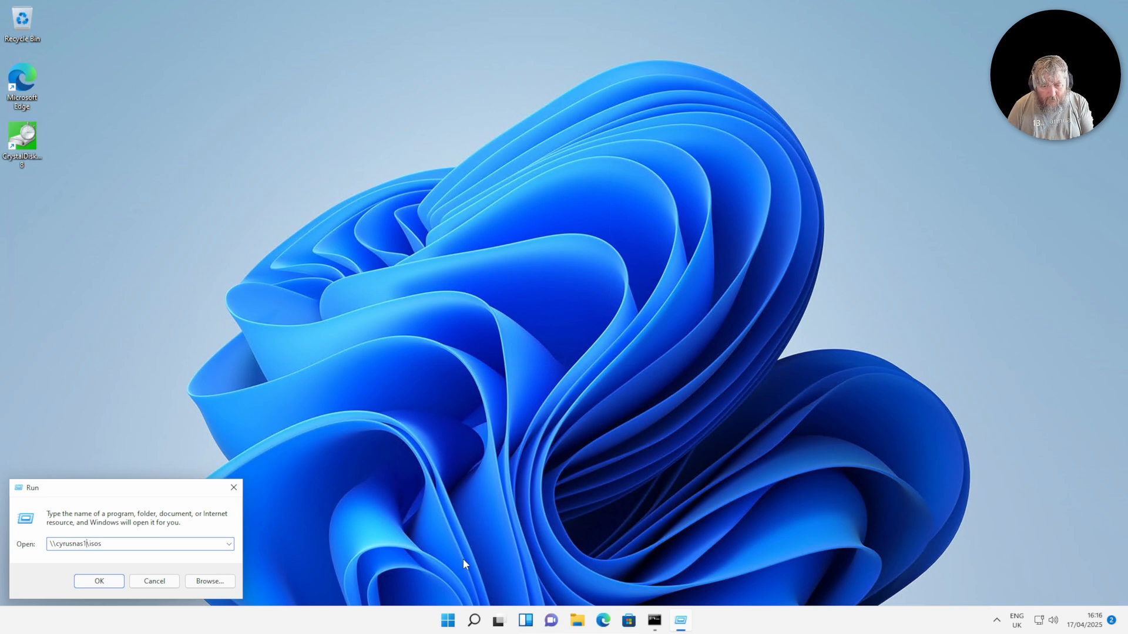
key(Return)
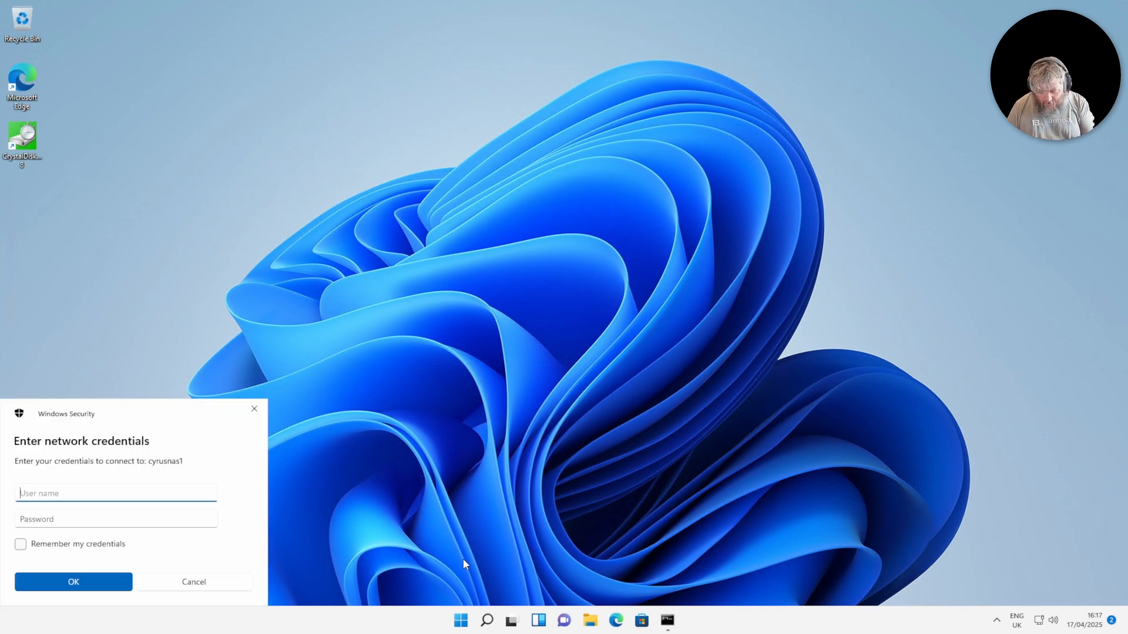
Connect to cyrusnas1 with the user name music and the network account password
text(music)
key(Tab)
text(•••••)
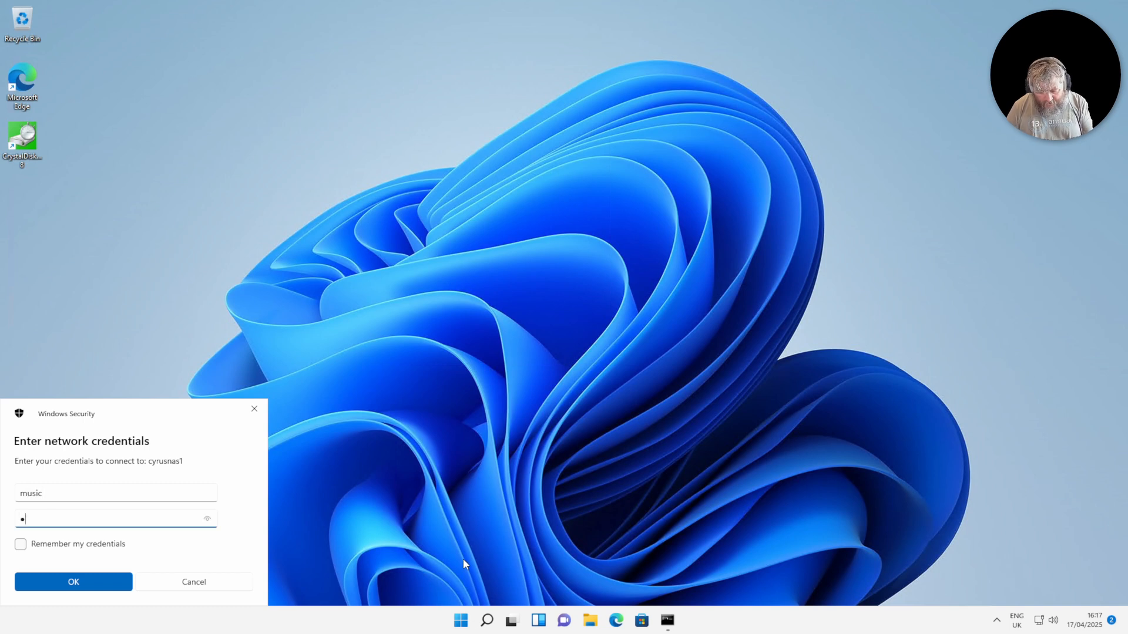
text(•••••••••)
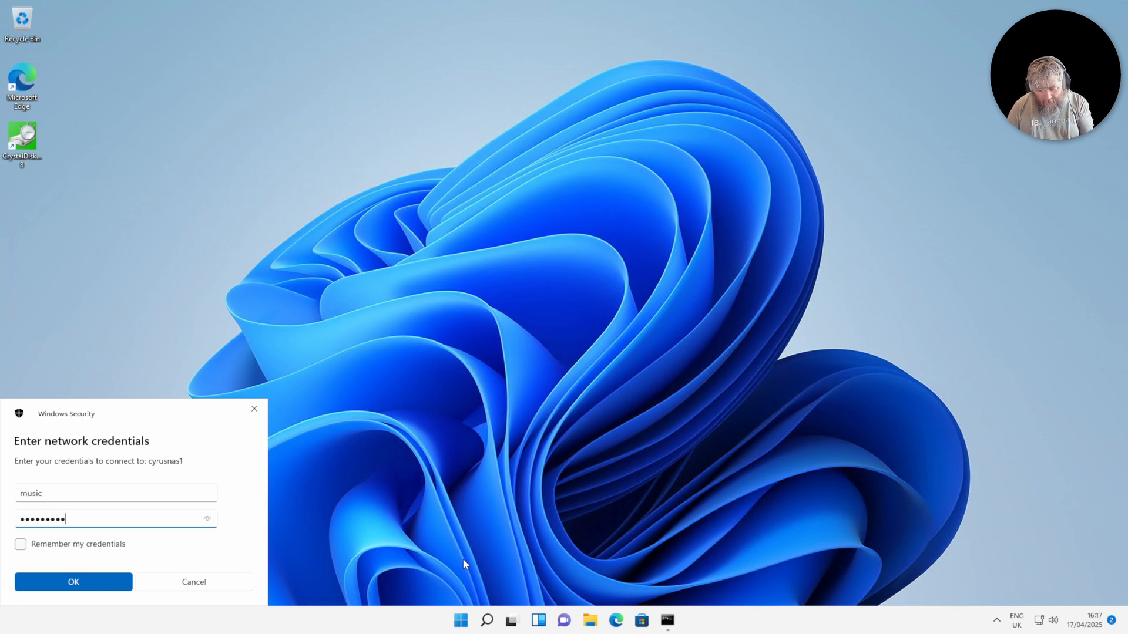
key(Return)
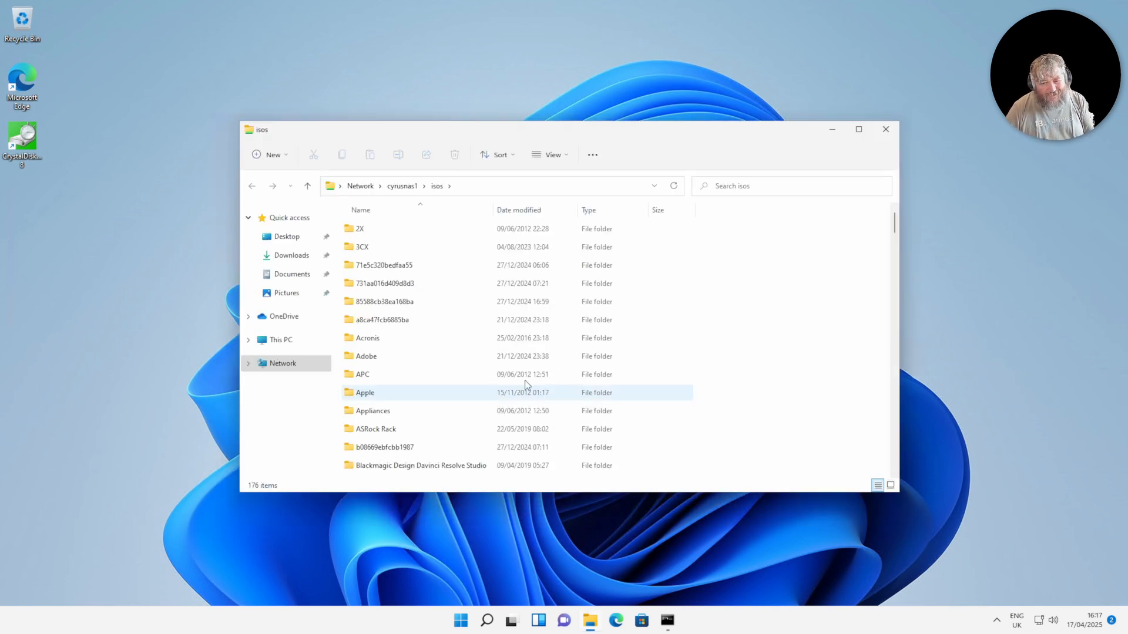
Open the Partition Tools folder on the isos share and run the epm_free_installer application
scroll(523, 377, down, 10)
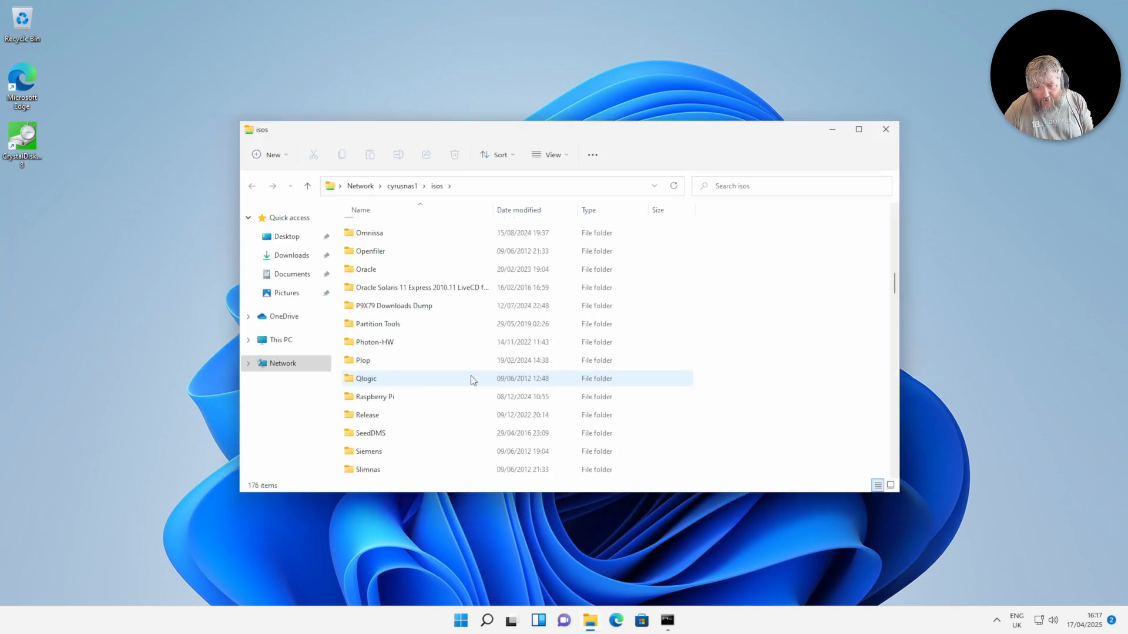
click(413, 319)
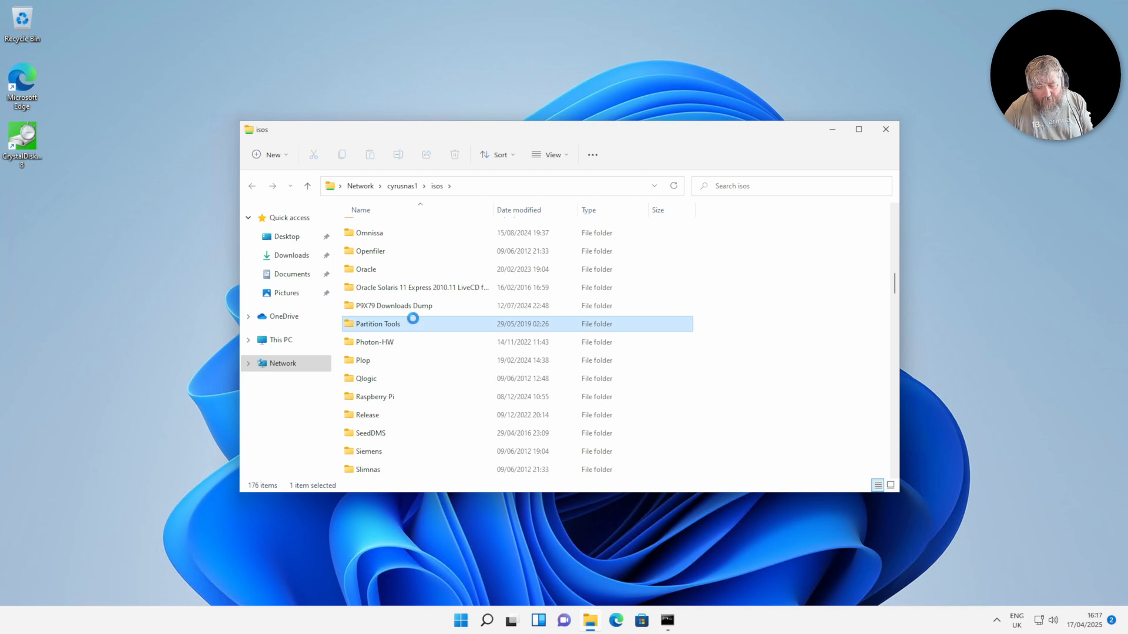
double_click(413, 319)
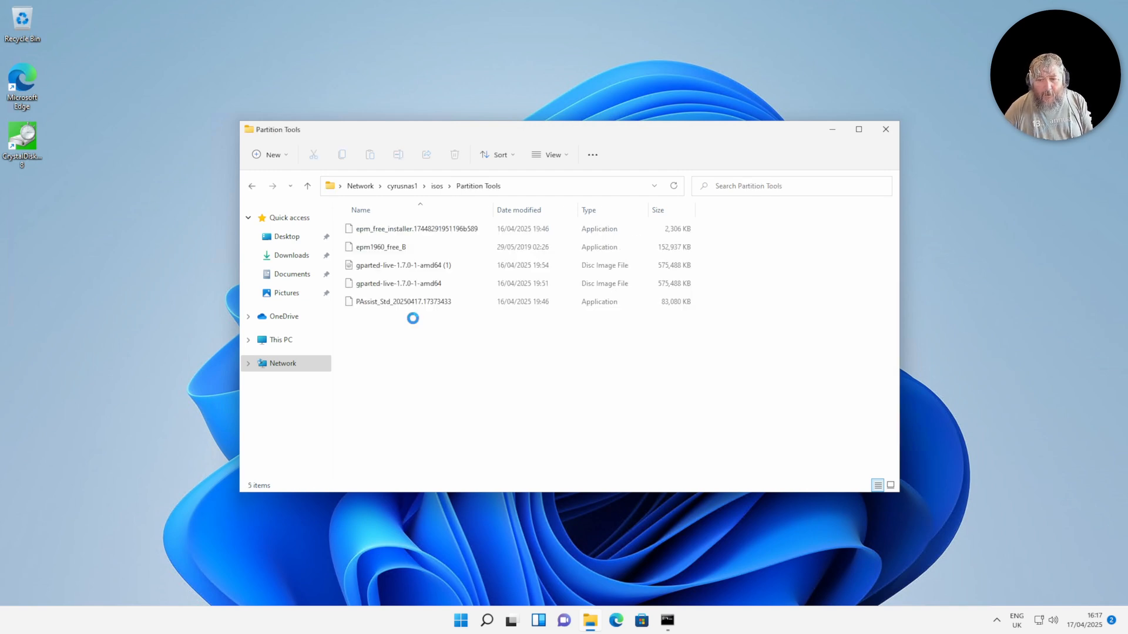
click(369, 231)
double_click(369, 230)
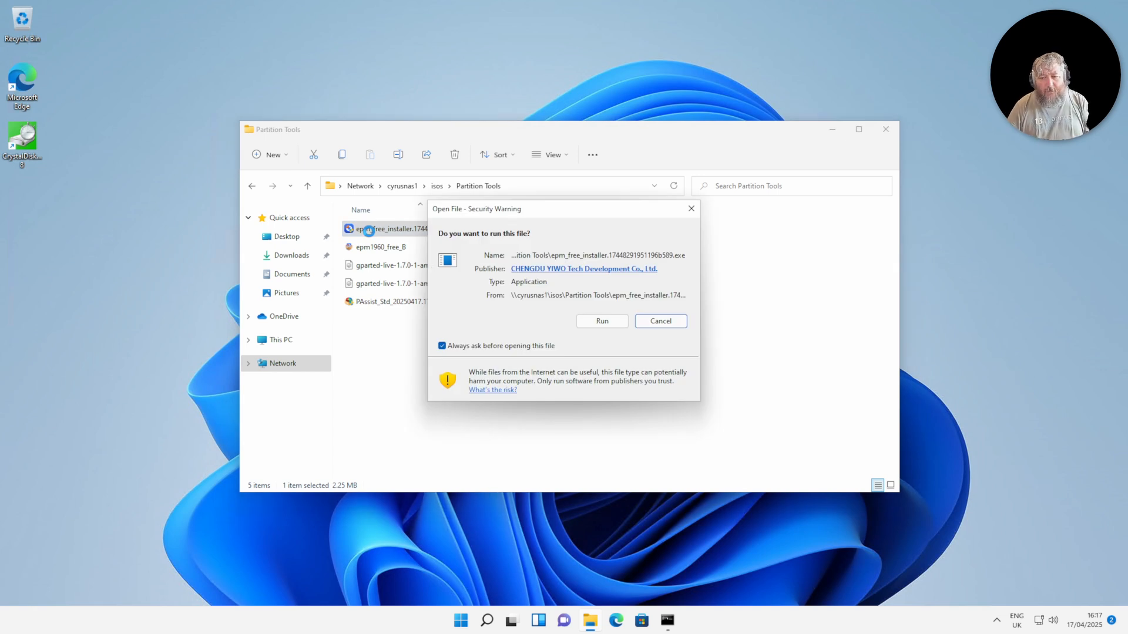
click(595, 320)
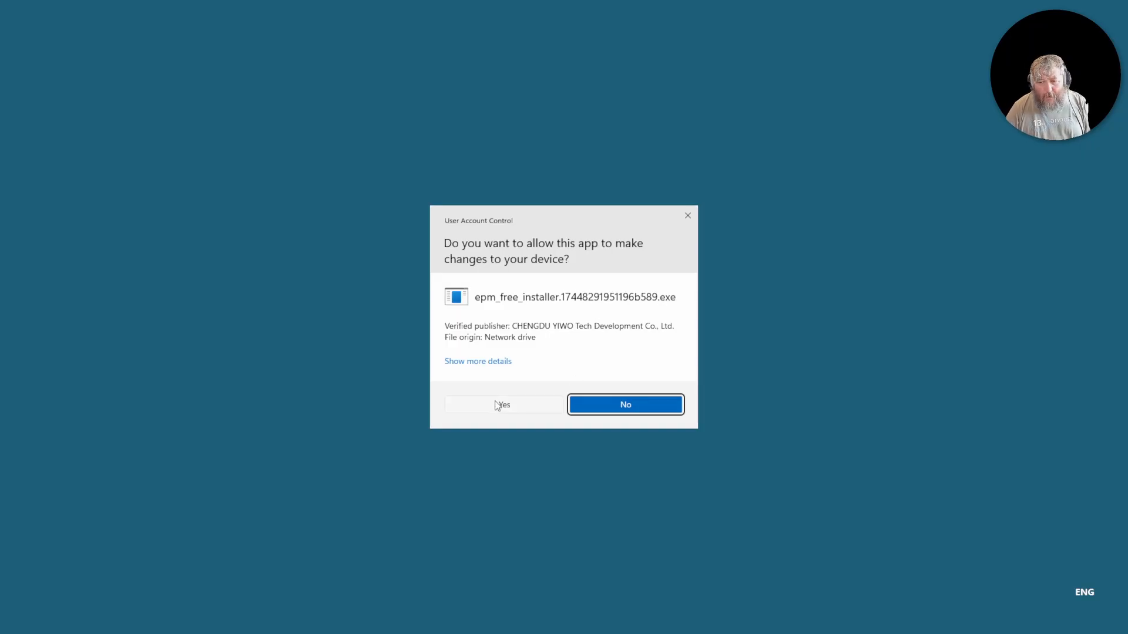
Allow the installer to make changes to the device and enter music as the network user name for cyrusnas1
click(499, 404)
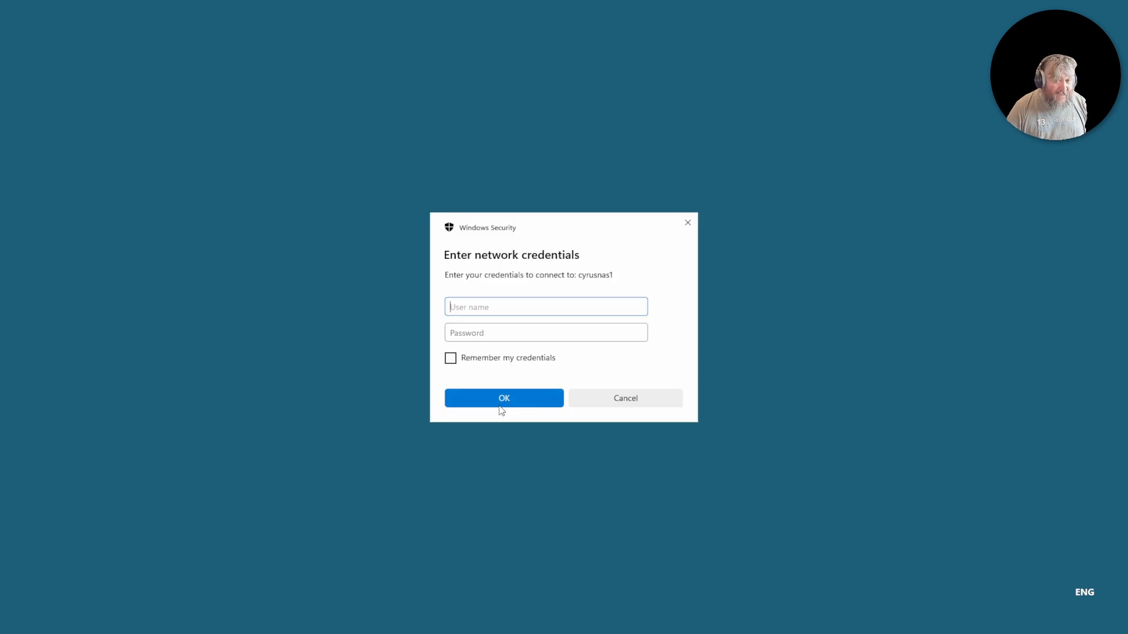
text(music)
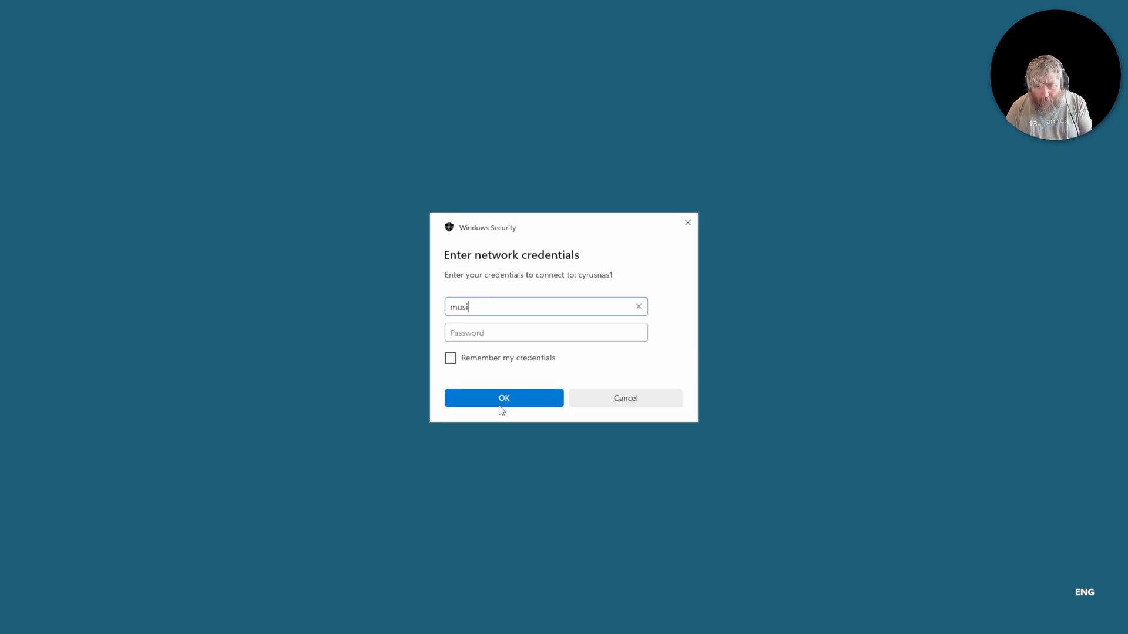
key(Tab)
text(●●●●●●●)
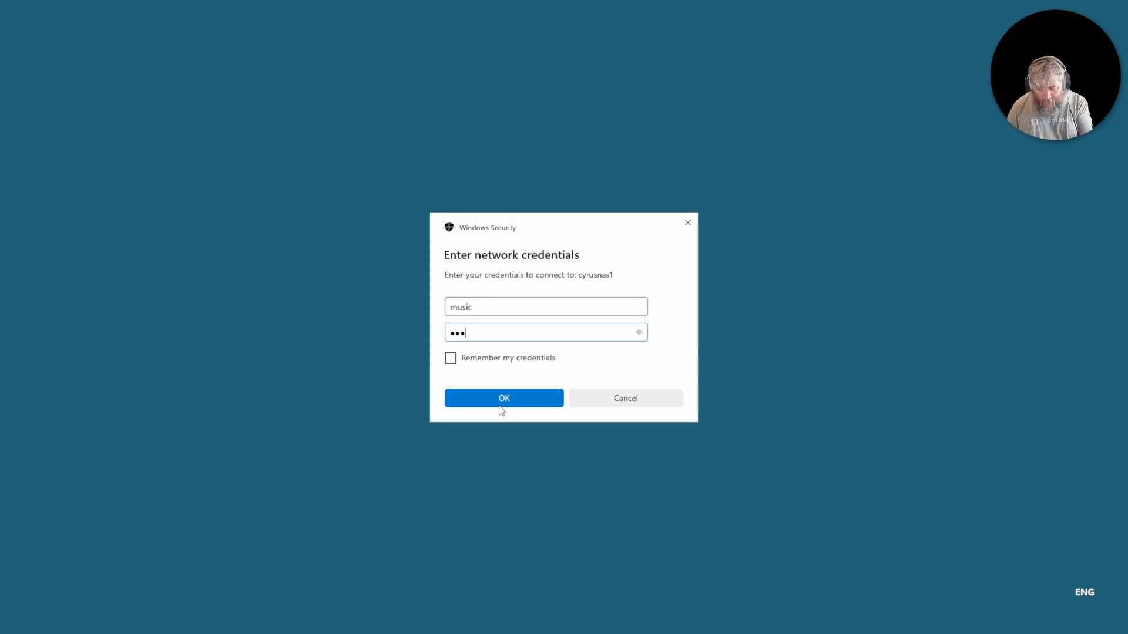
text(●●●)
key(BackSpace)
key(BackSpace)
key(BackSpace)
key(BackSpace)
key(BackSpace)
key(BackSpace)
key(BackSpace)
key(BackSpace)
key(BackSpace)
key(BackSpace)
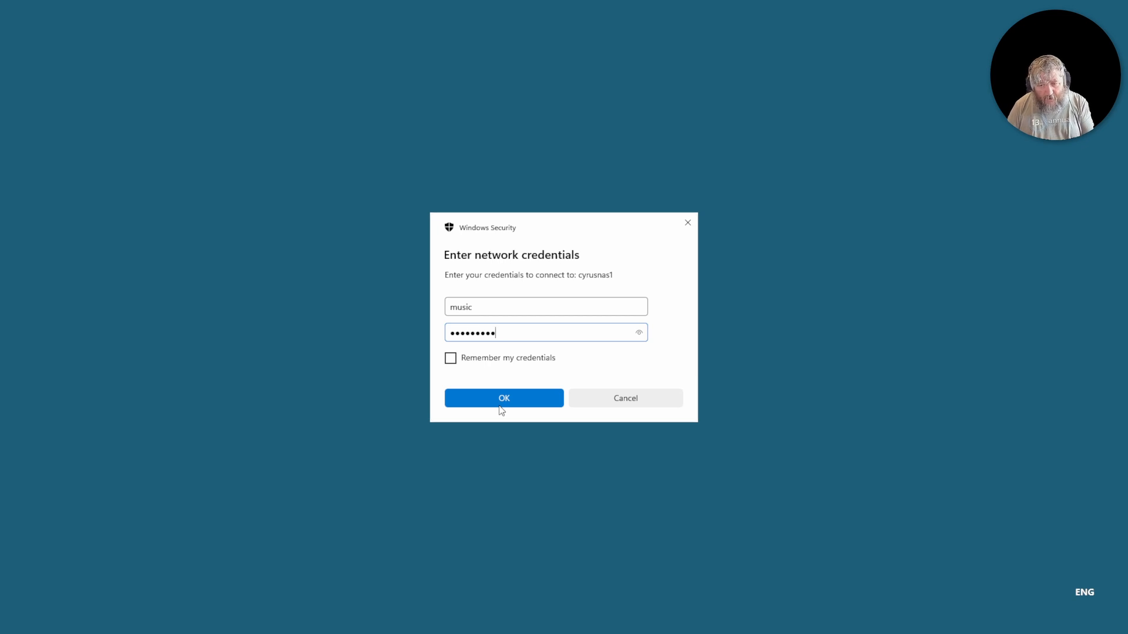
text(●●●●●●●●●●)
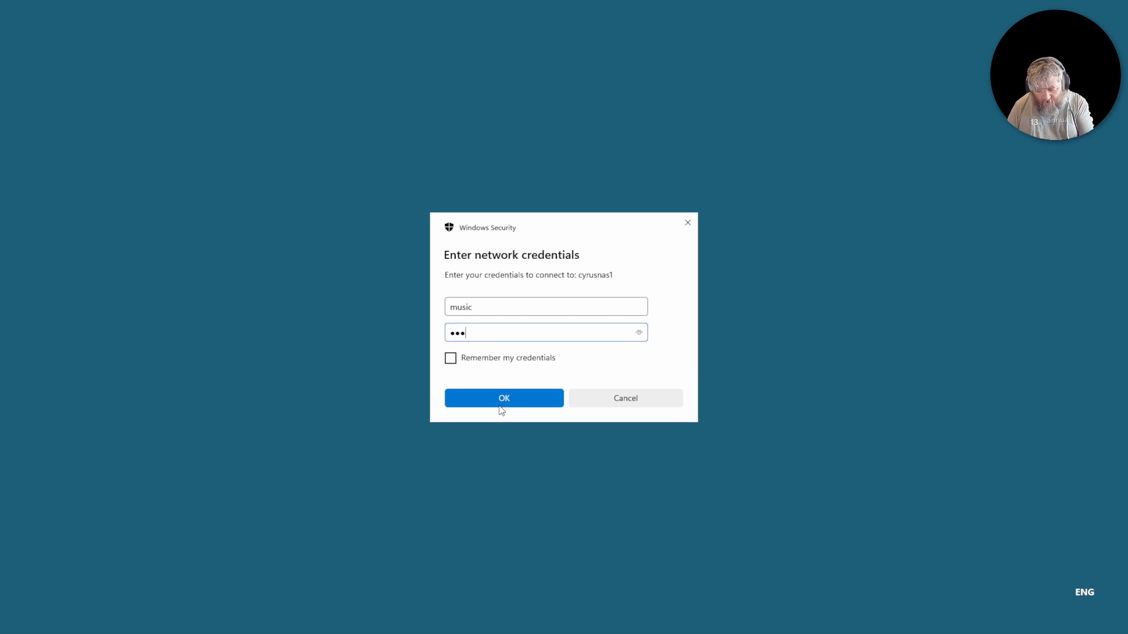
text(●●●●)
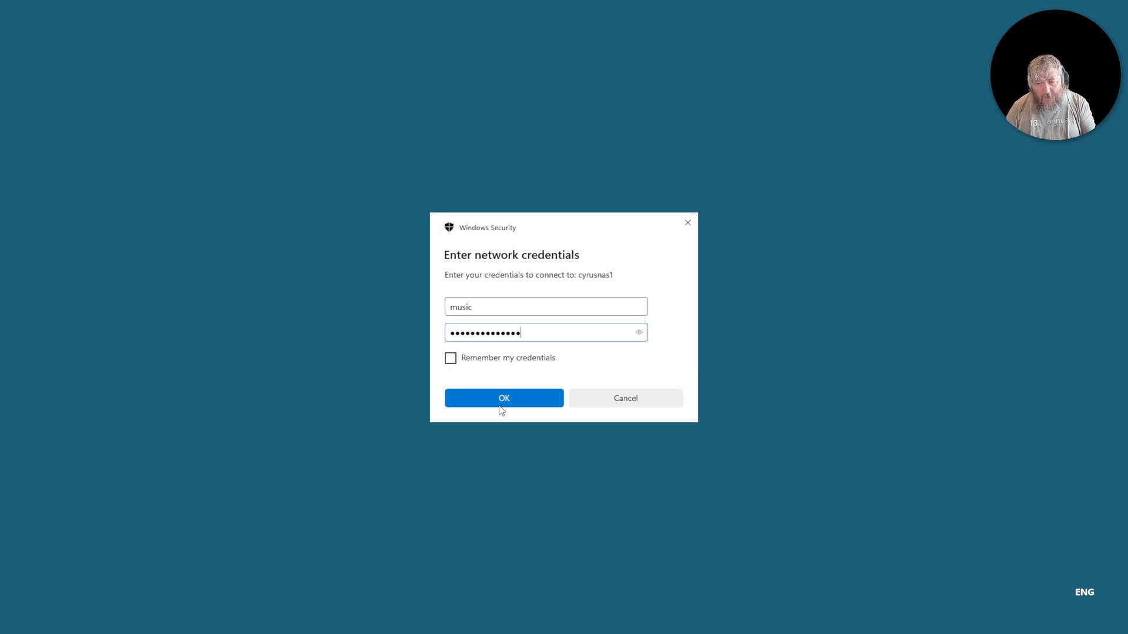
key(BackSpace)
key(BackSpace)
key(BackSpace)
key(BackSpace)
key(BackSpace)
key(BackSpace)
key(BackSpace)
key(BackSpace)
key(BackSpace)
key(BackSpace)
key(BackSpace)
key(BackSpace)
key(BackSpace)
key(BackSpace)
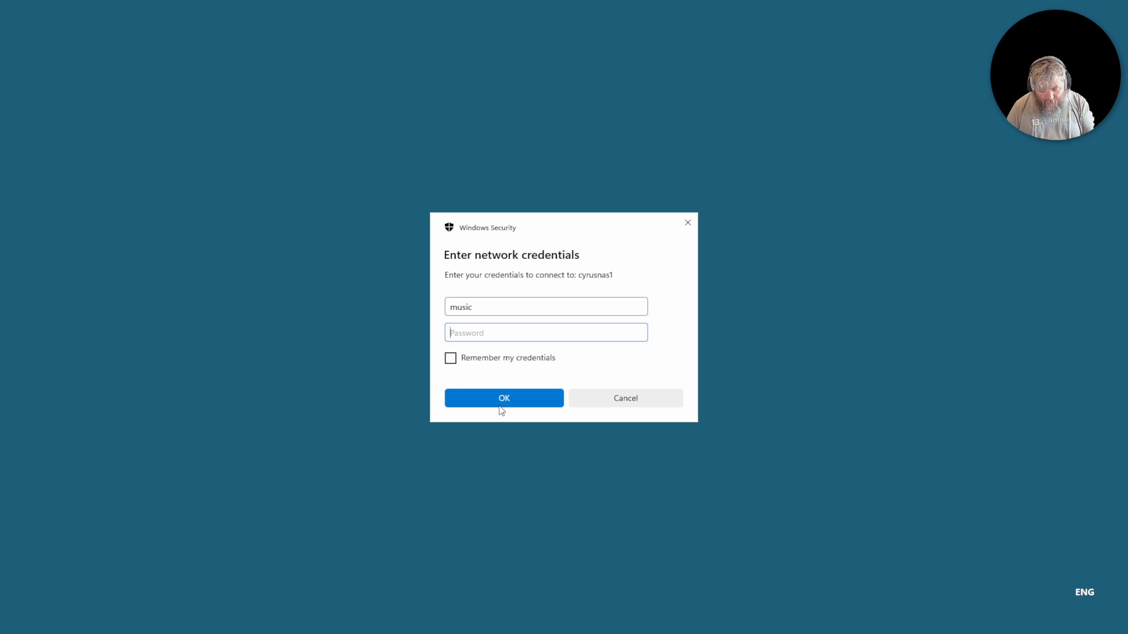
Enter the network account password for cyrusnas1 and submit the credentials
text(●●●●●●)
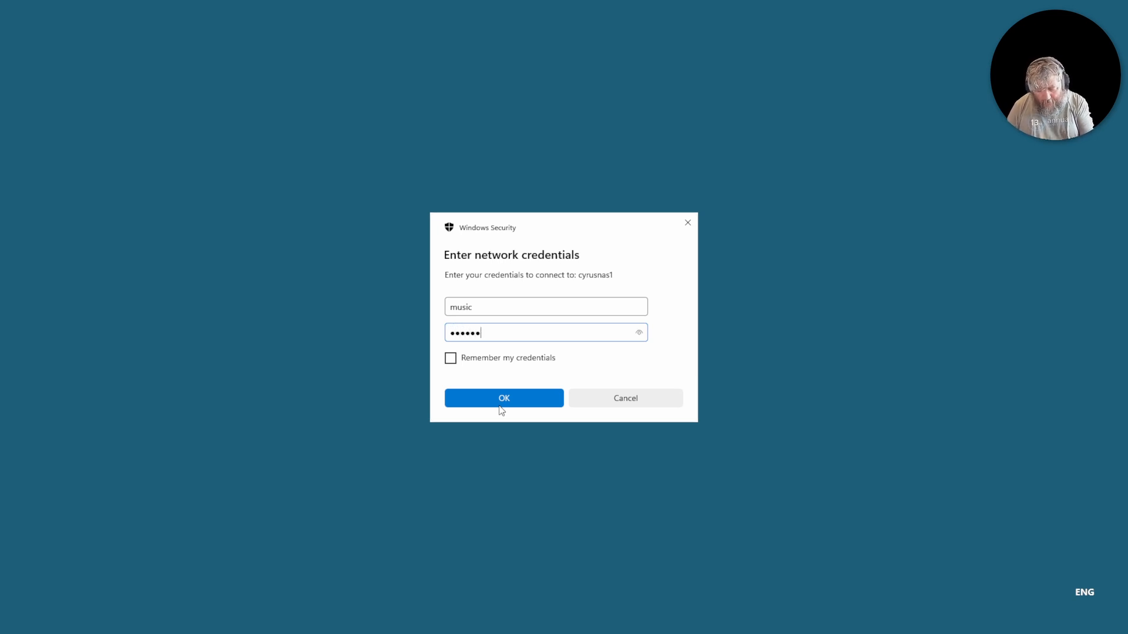
text(●●●●●●●)
click(501, 405)
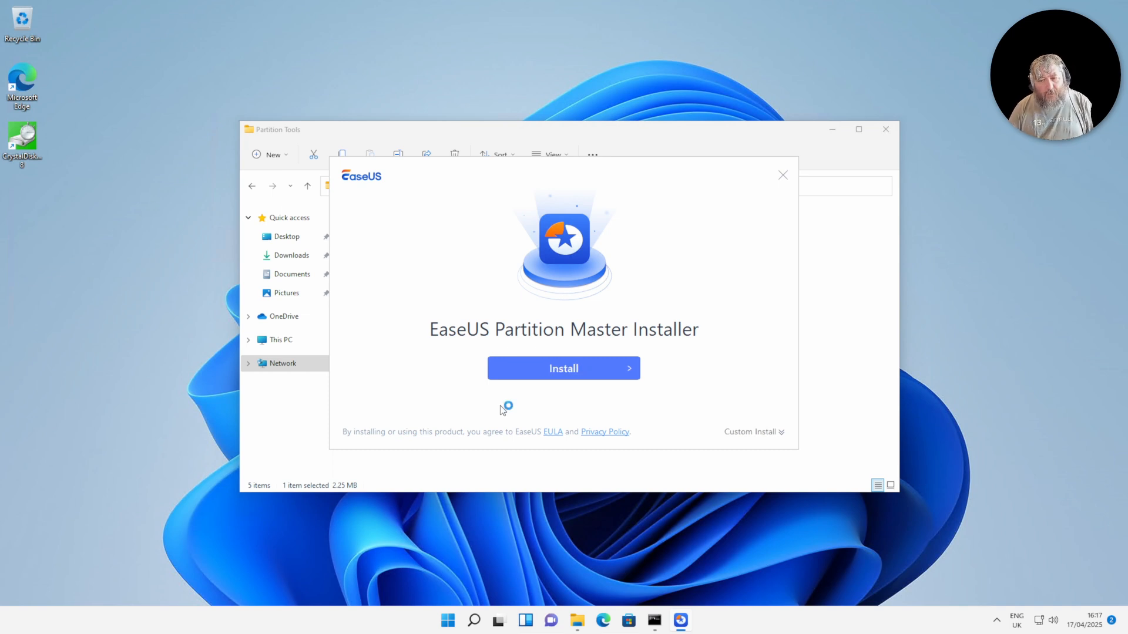
Install EaseUS Partition Master with the default settings, finish the installer and close the Partition Tools folder
click(549, 380)
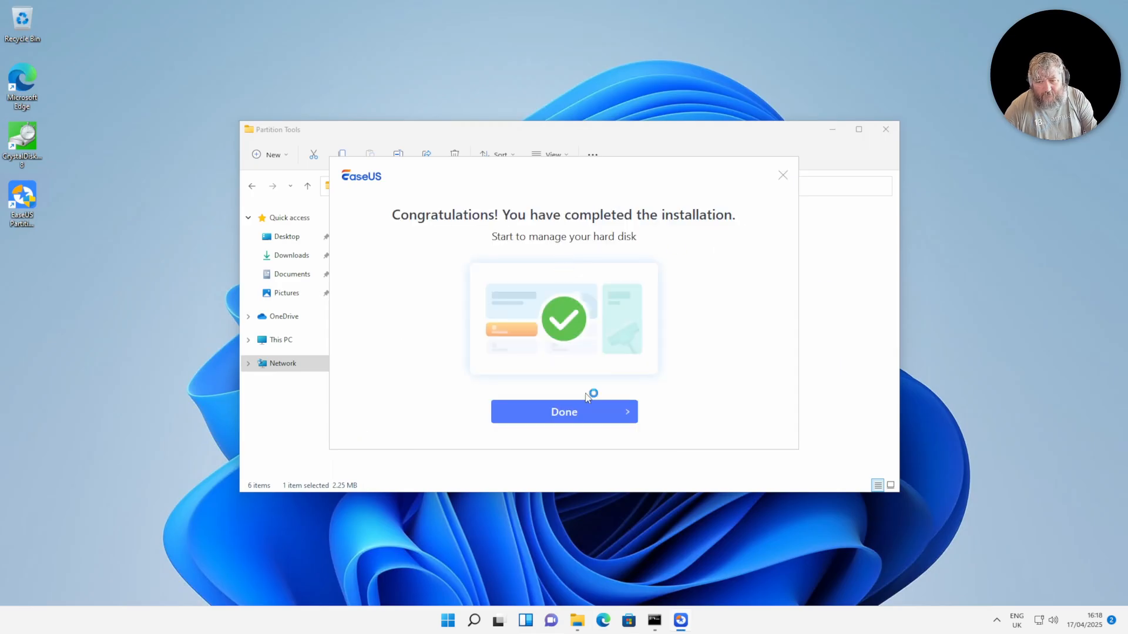
click(580, 420)
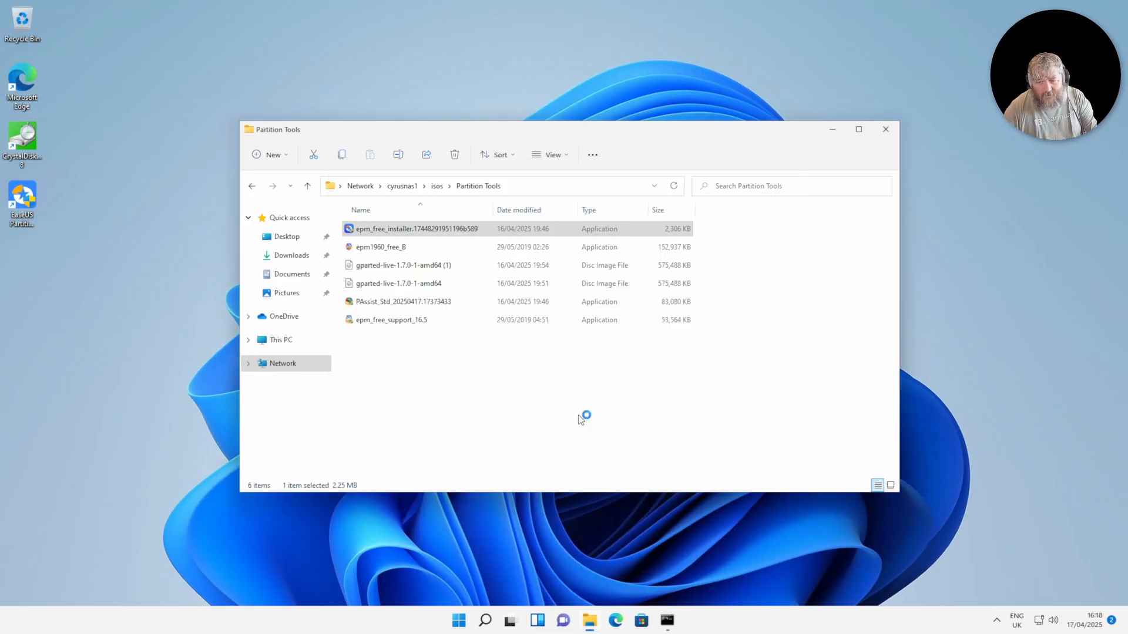
click(885, 129)
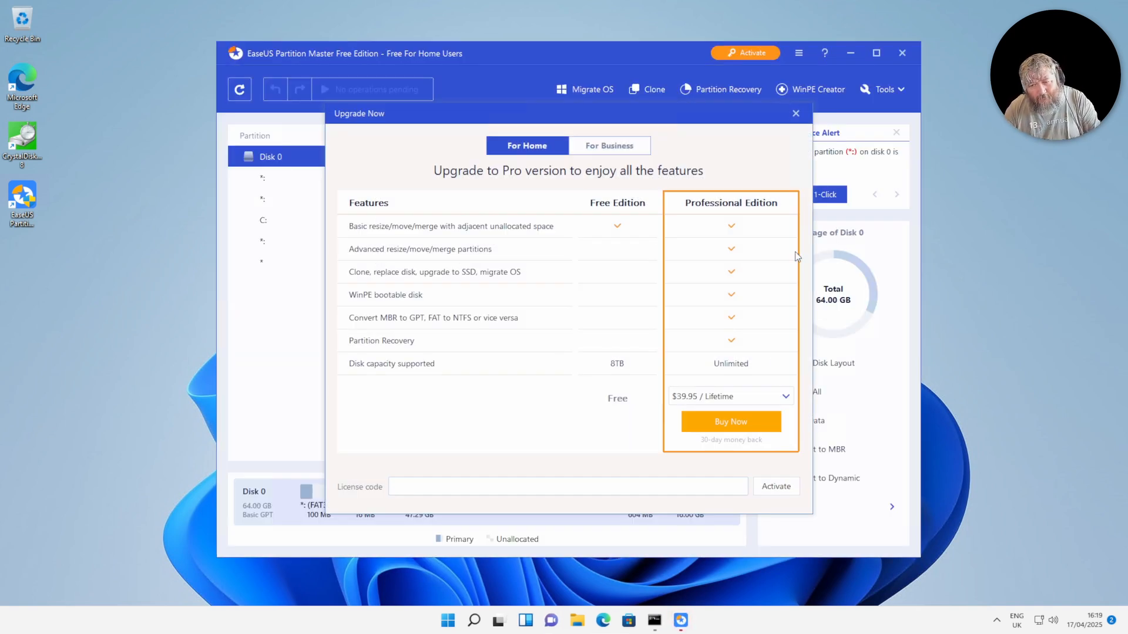
Dismiss the Pro upgrade offer and maximize EaseUS Partition Master
click(796, 113)
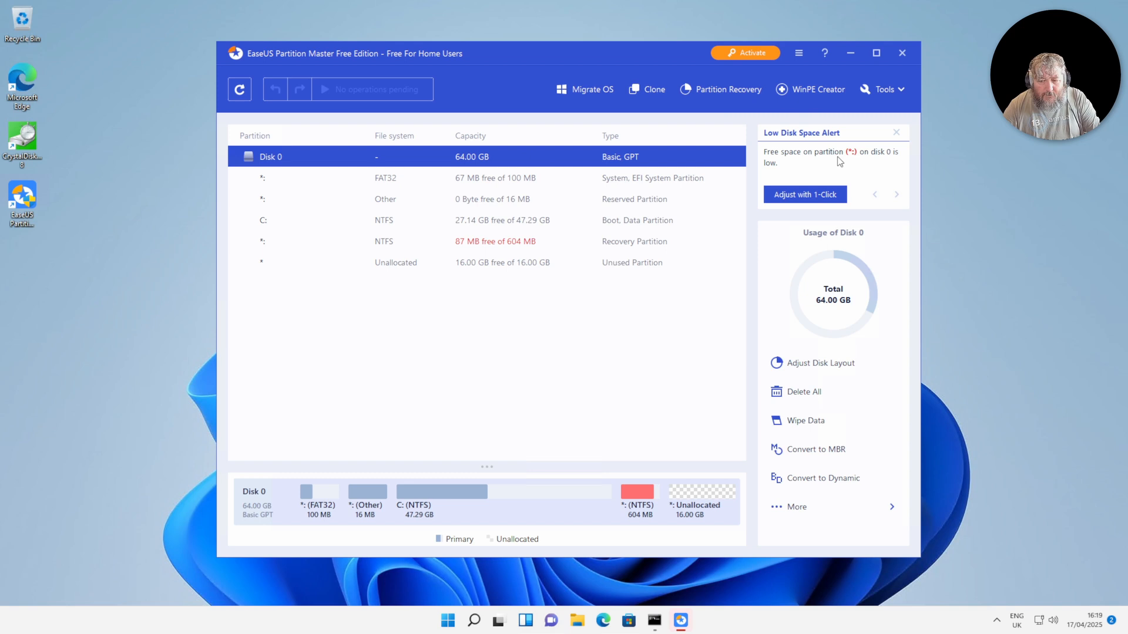
click(877, 53)
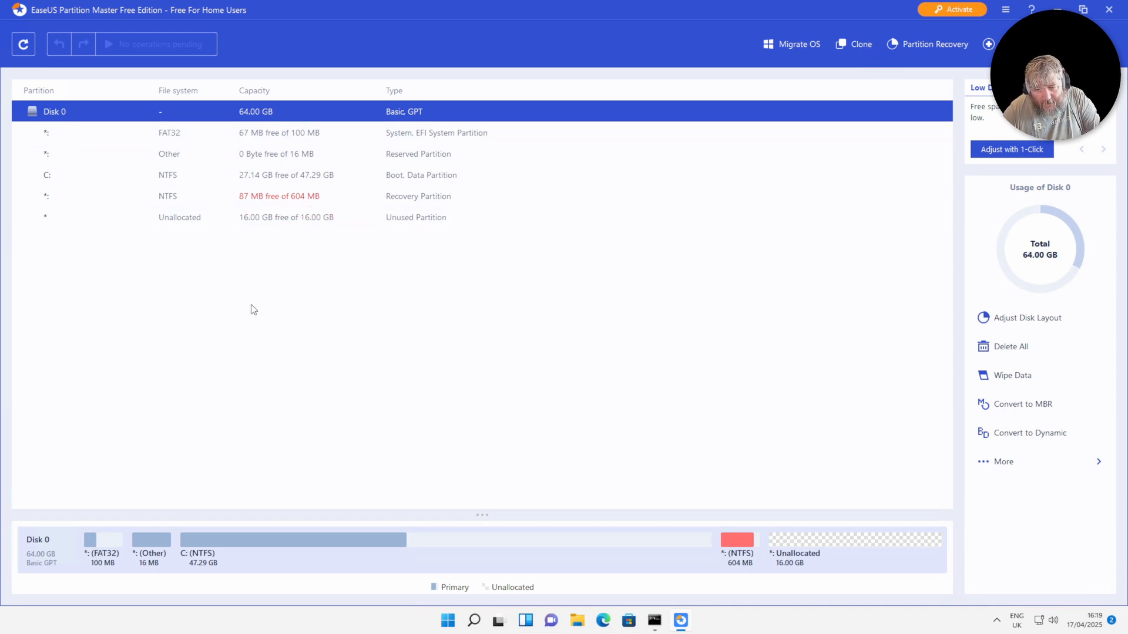
mouse_move(293, 201)
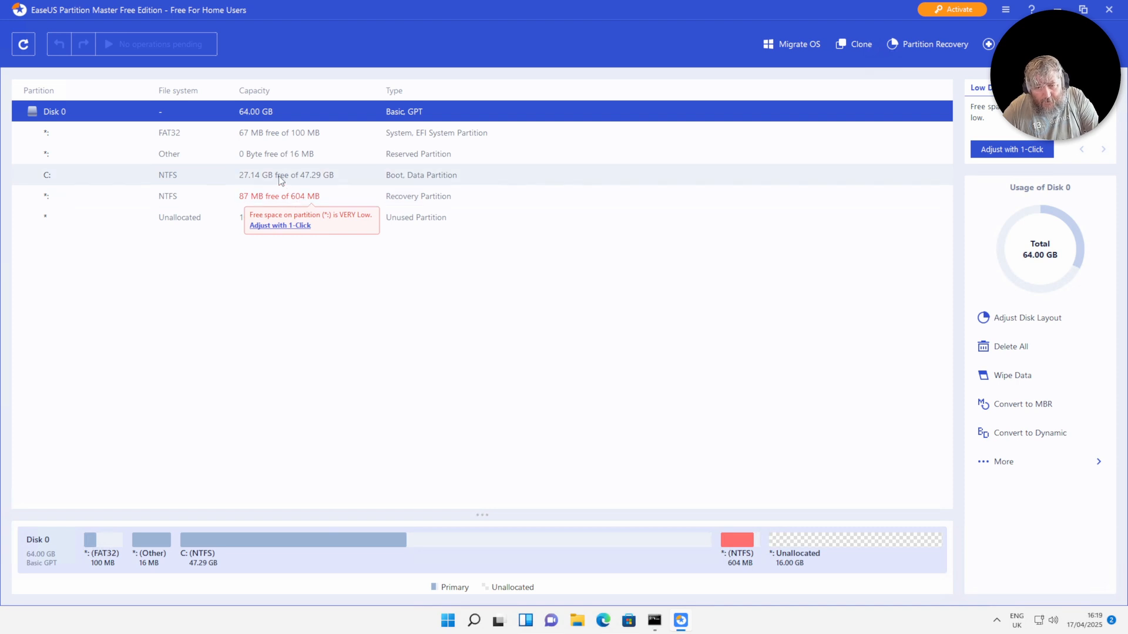
Compare the C: partition with the unallocated space on Disk 0
click(293, 179)
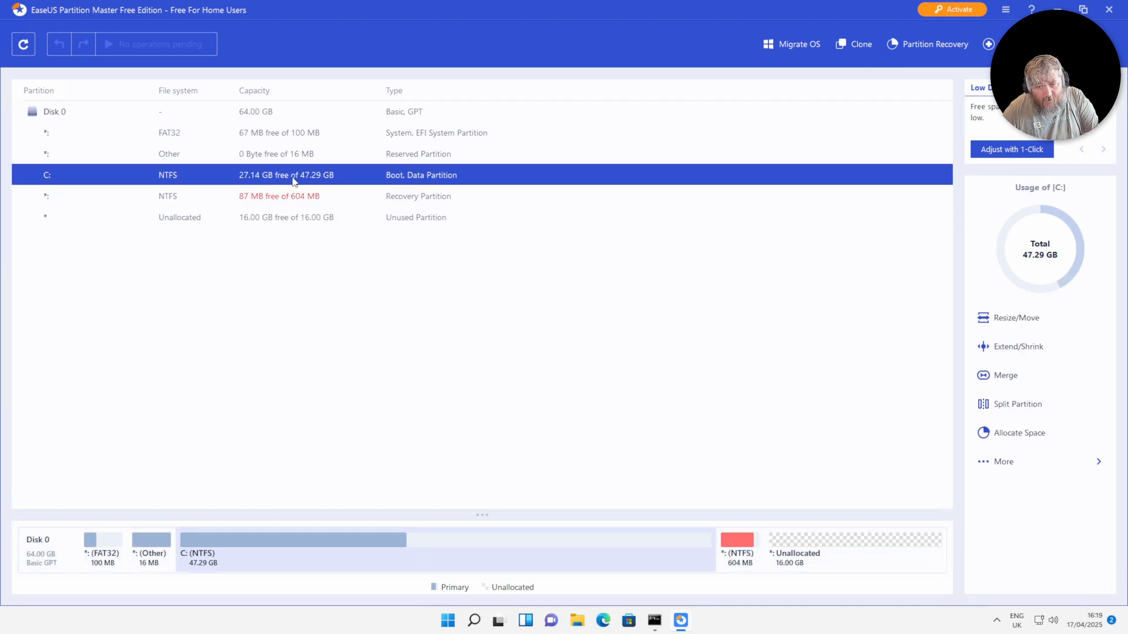
click(185, 224)
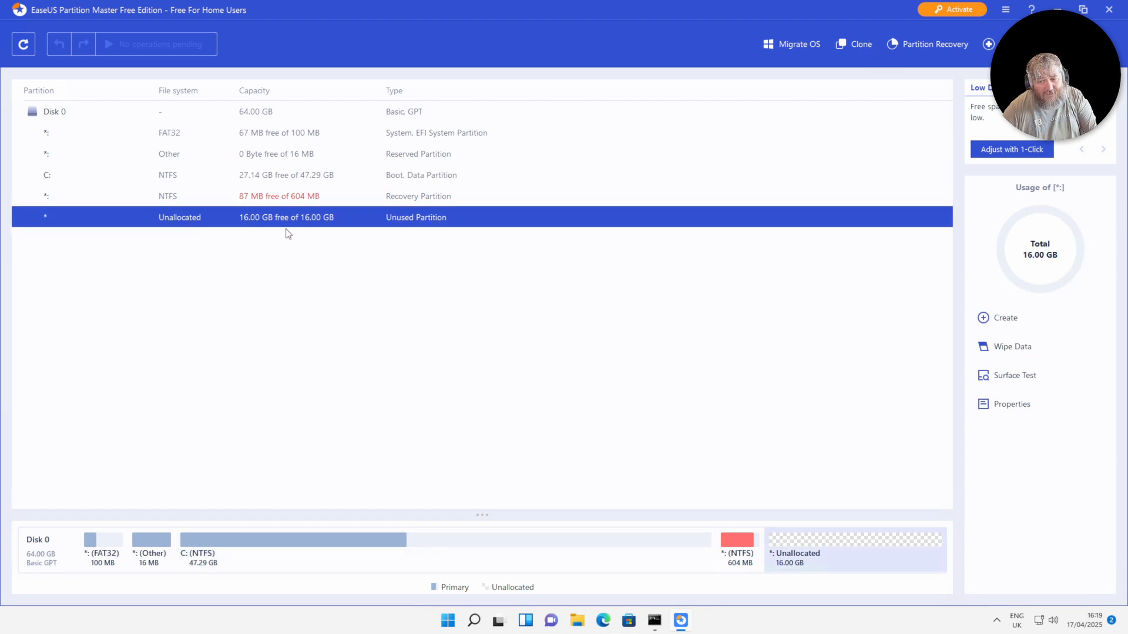
click(259, 177)
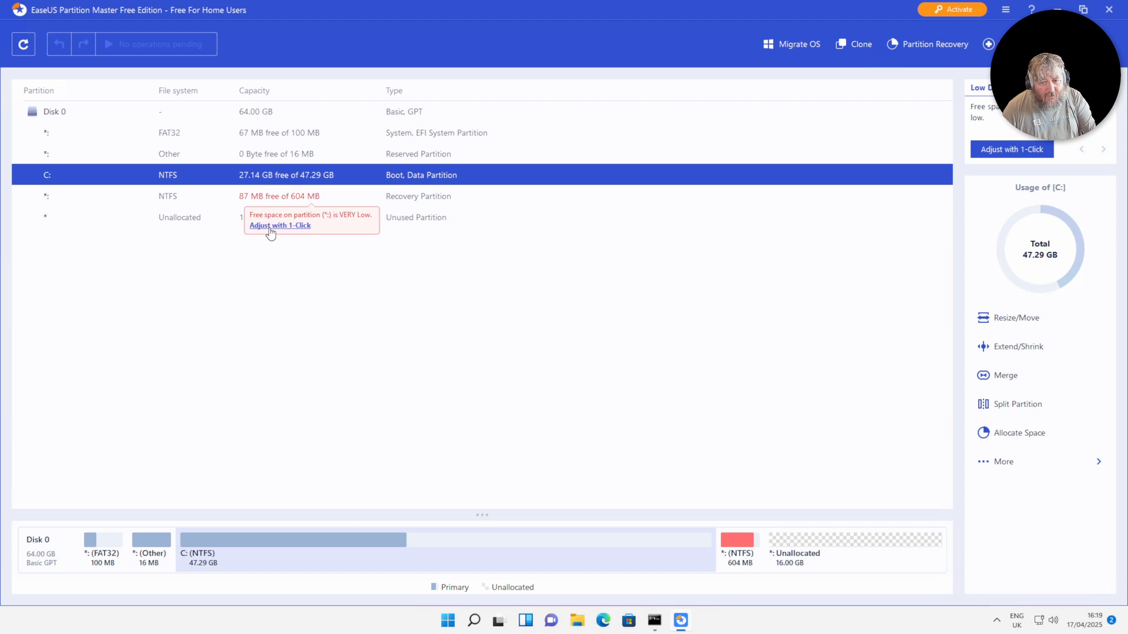
click(206, 226)
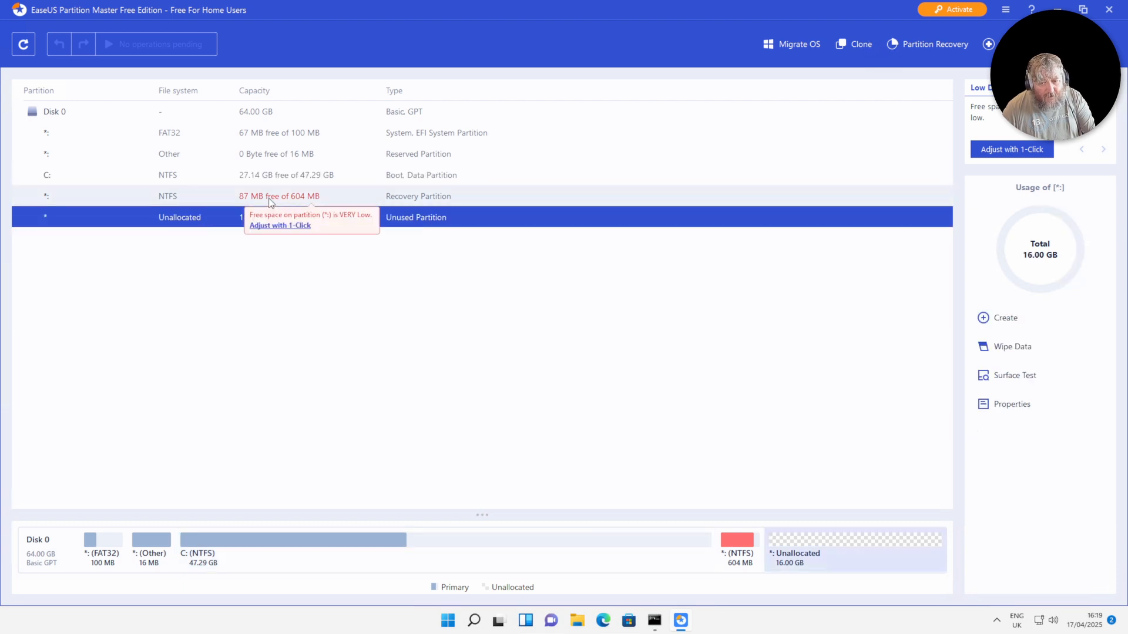
click(270, 203)
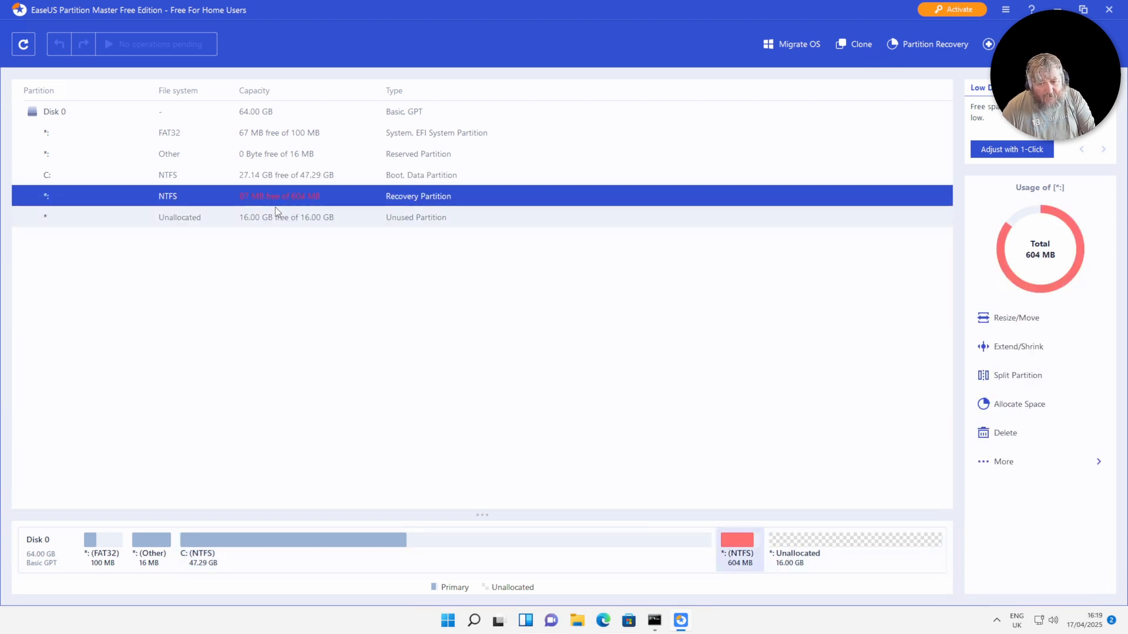
right_click(280, 205)
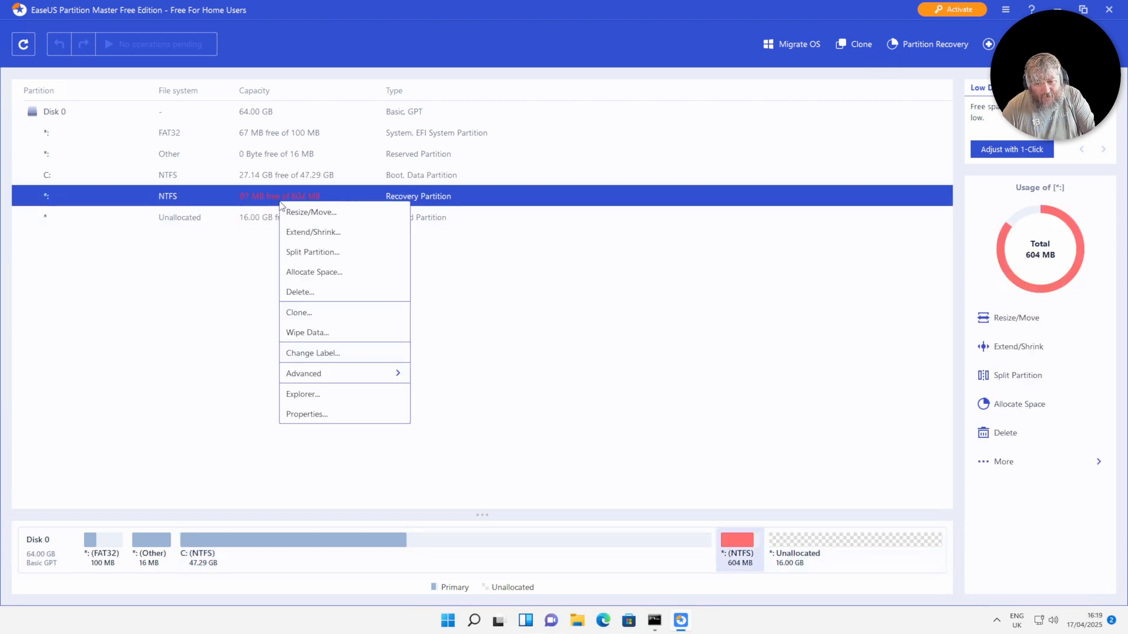
click(323, 218)
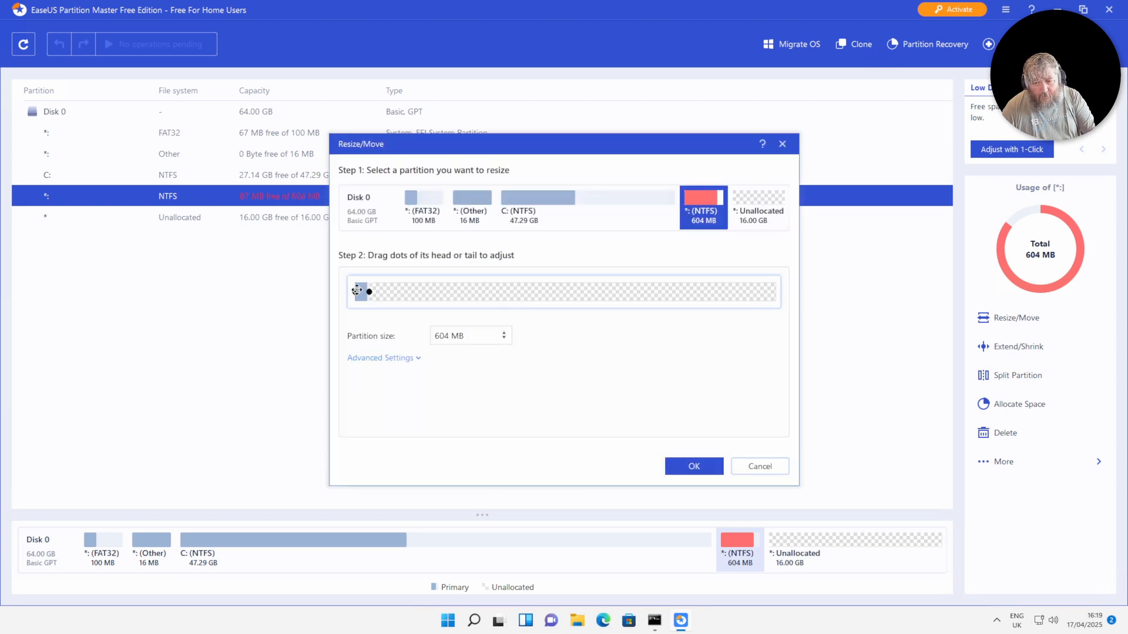
drag(379, 292, 770, 293)
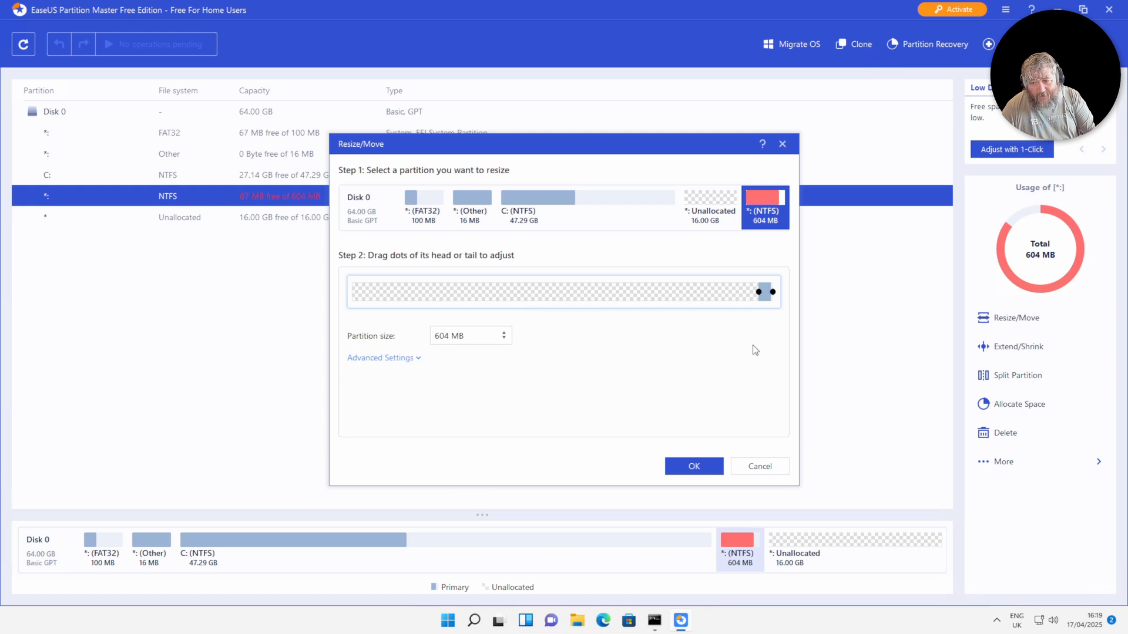
click(759, 467)
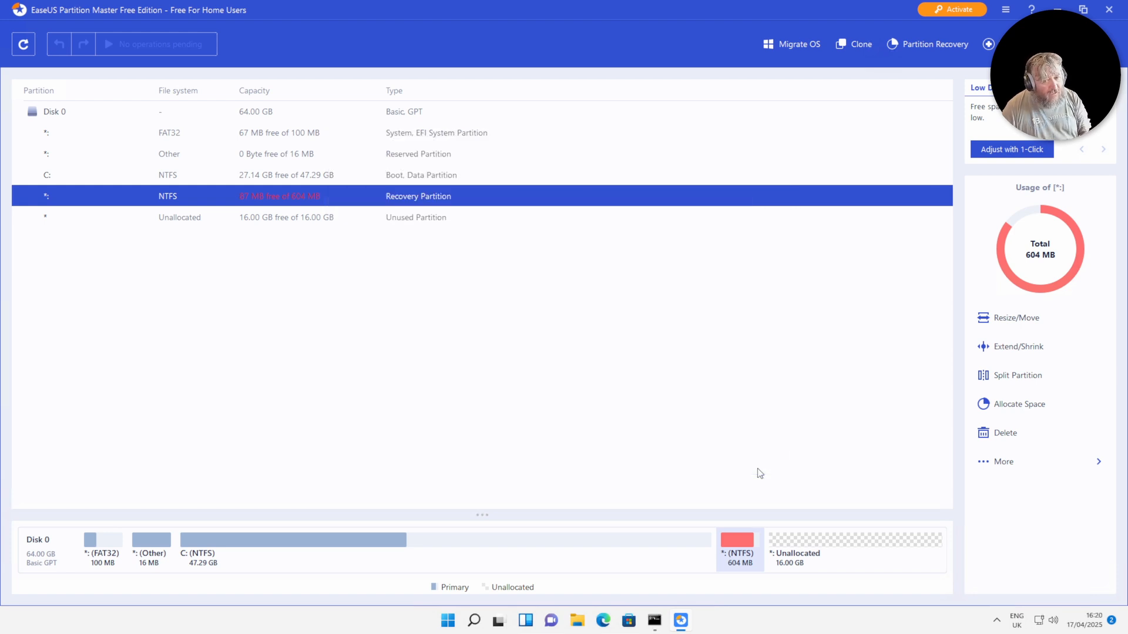
Try to extend C: to 63.3 GB across the unallocated space beyond the recovery partition and apply the pending operation
click(234, 176)
right_click(233, 180)
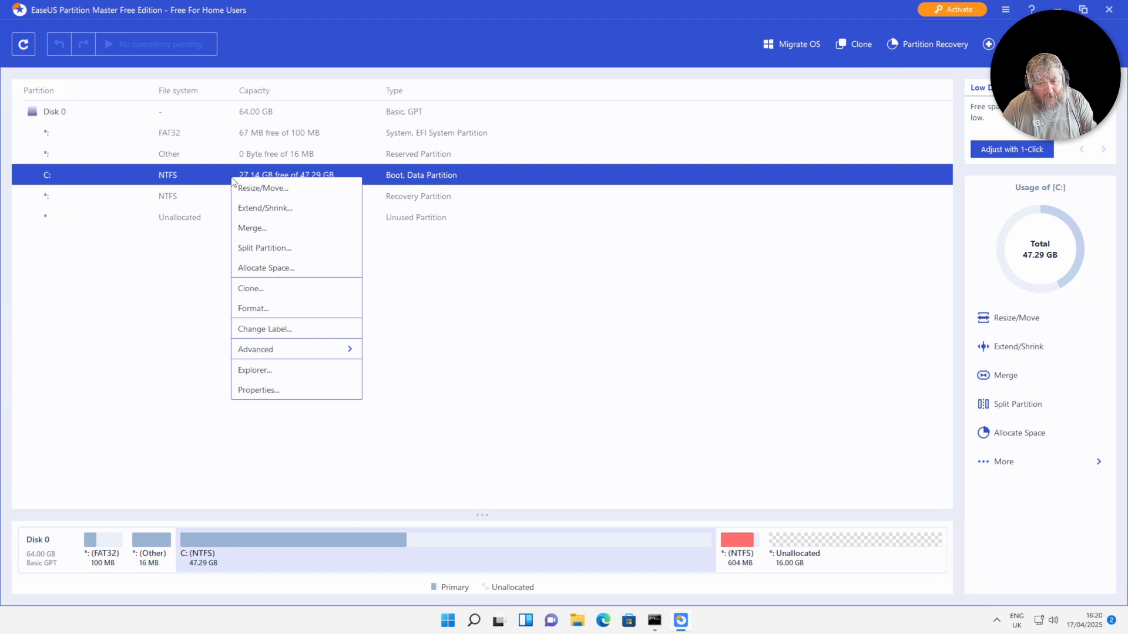
click(273, 189)
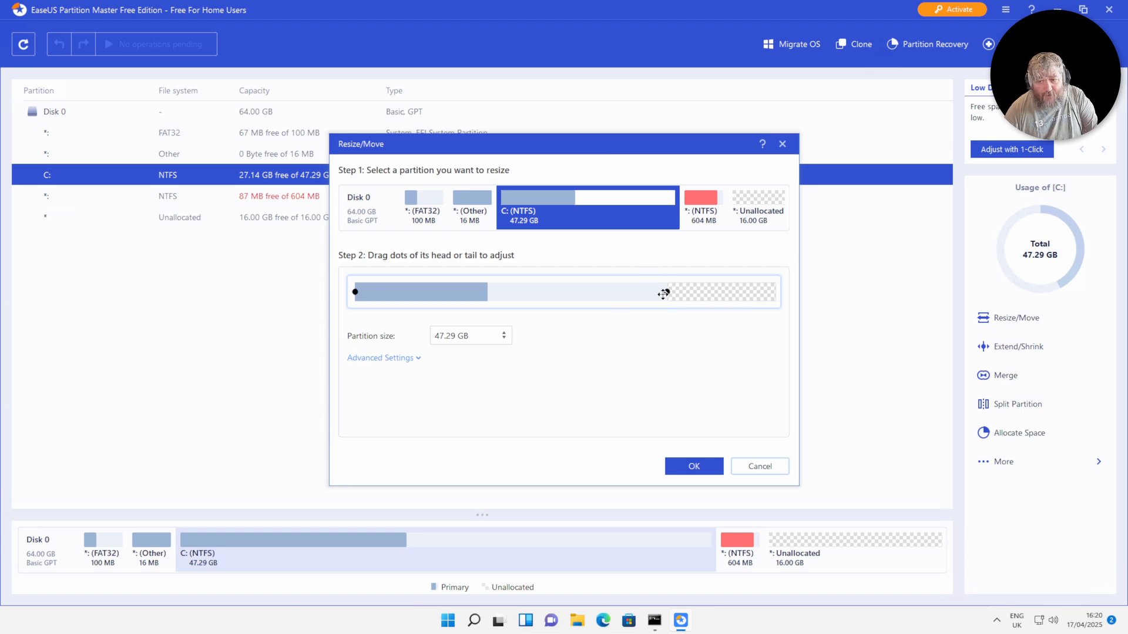
drag(666, 292, 538, 294)
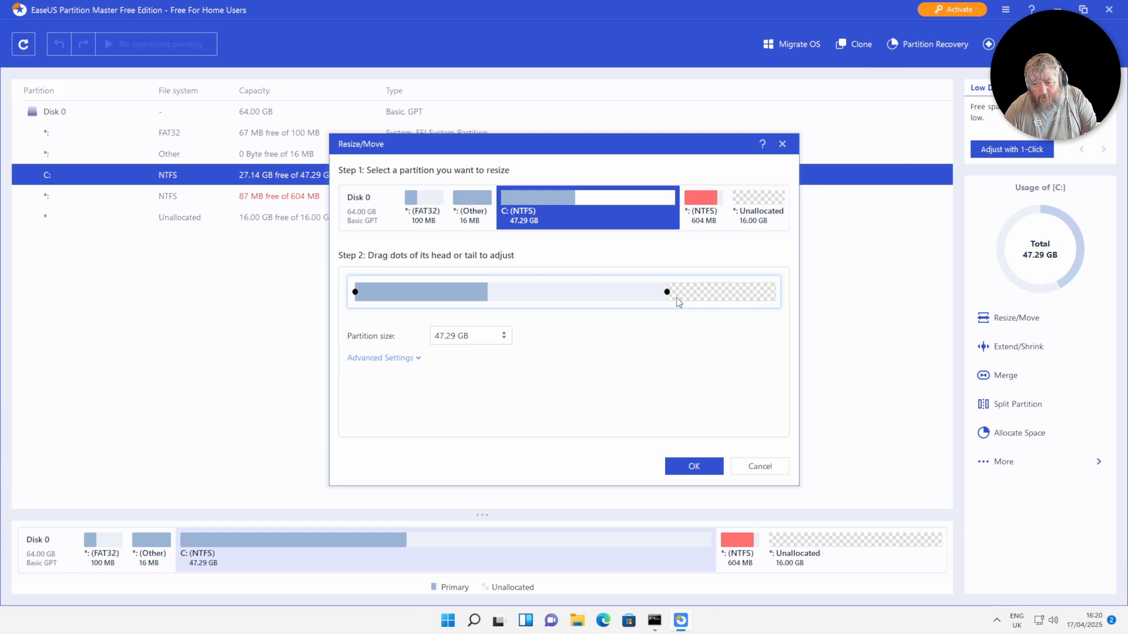
drag(666, 292, 773, 292)
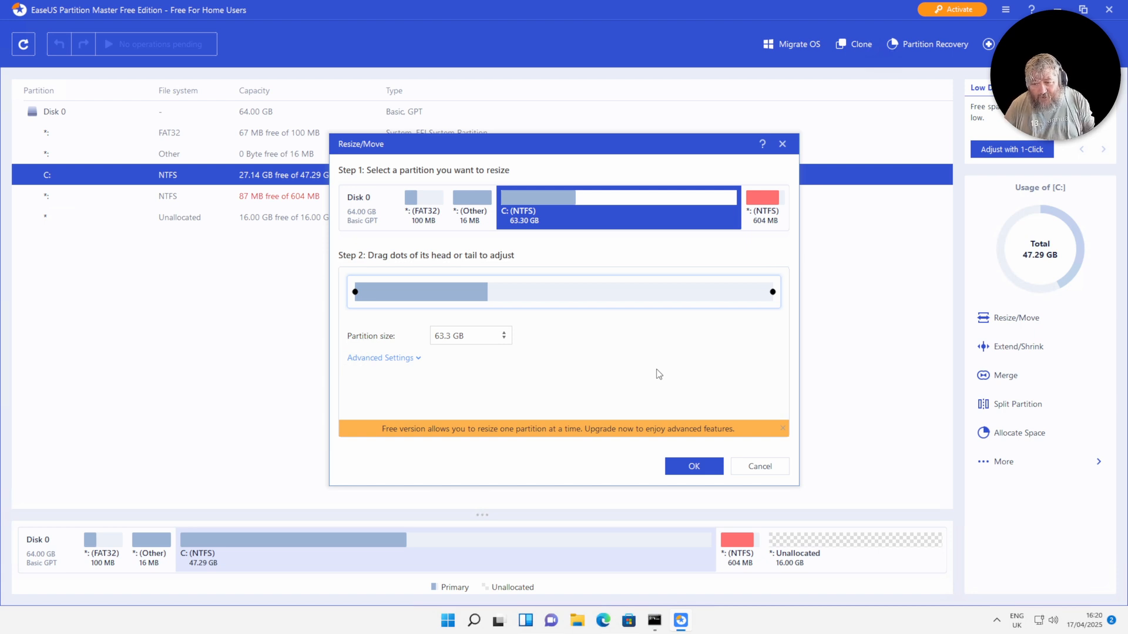
click(694, 467)
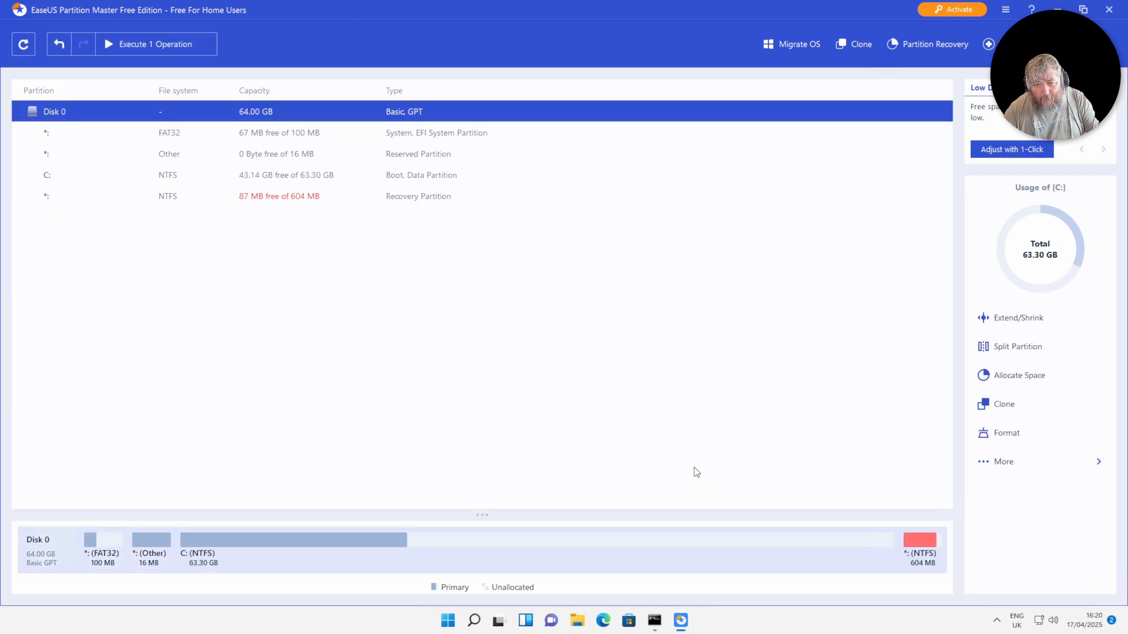
click(182, 50)
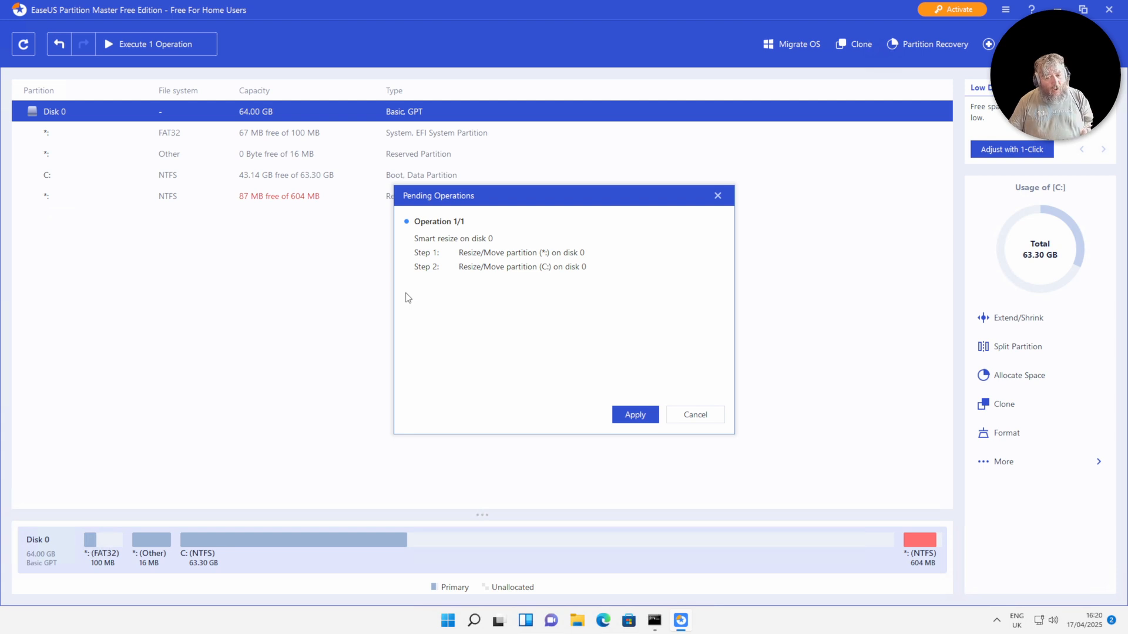
click(633, 414)
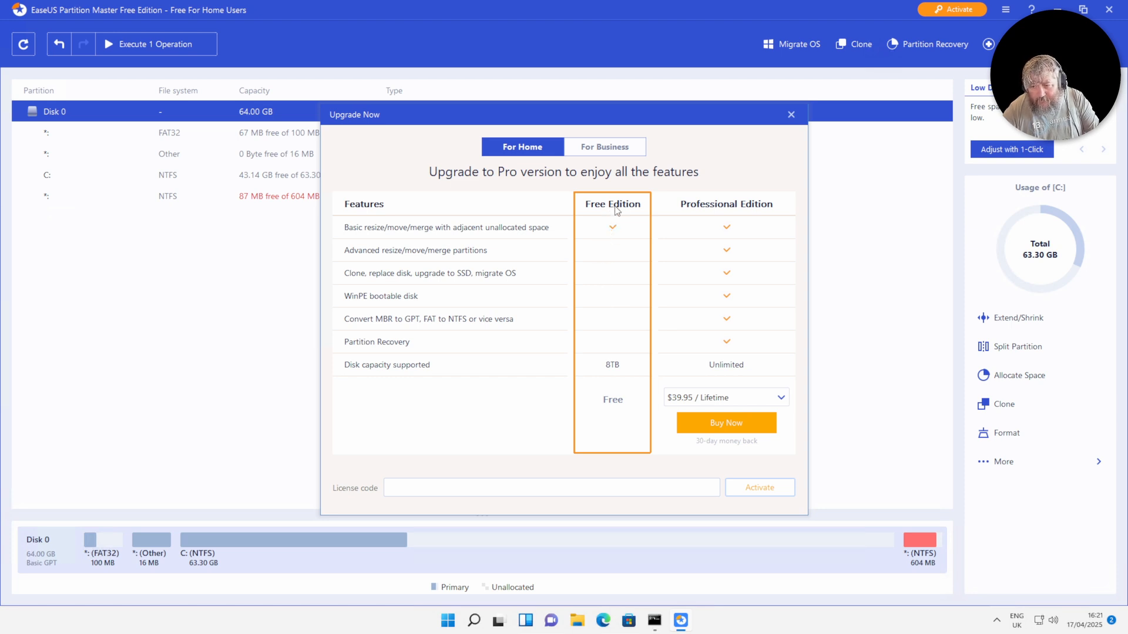
View the Home and Business editions in the upgrade offer, close it and undo the pending C: resize
click(605, 148)
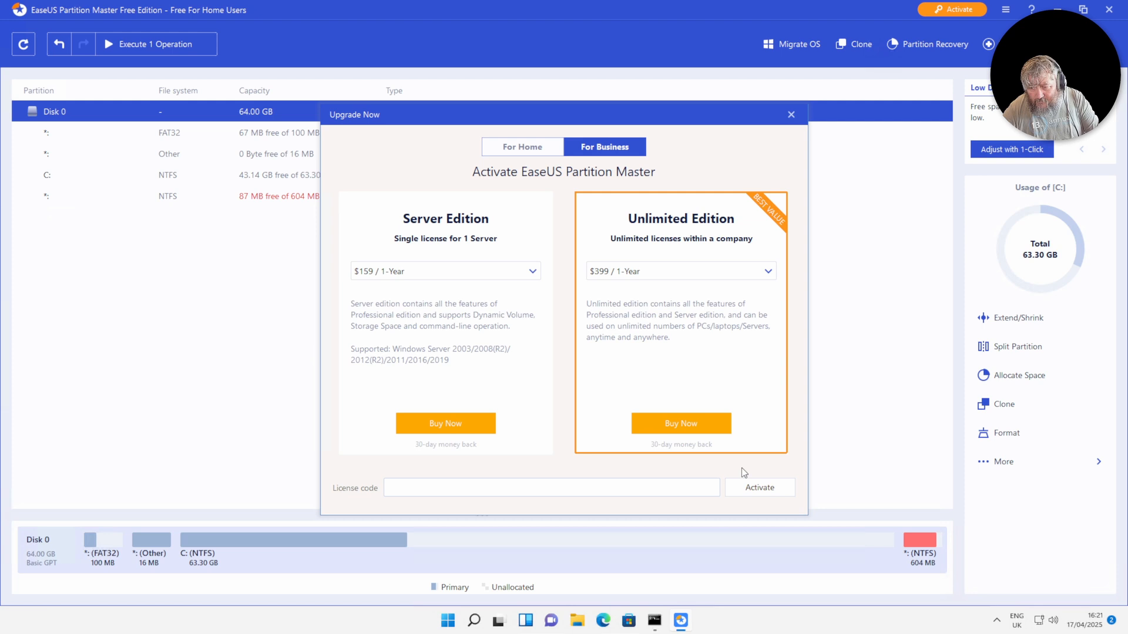
click(520, 155)
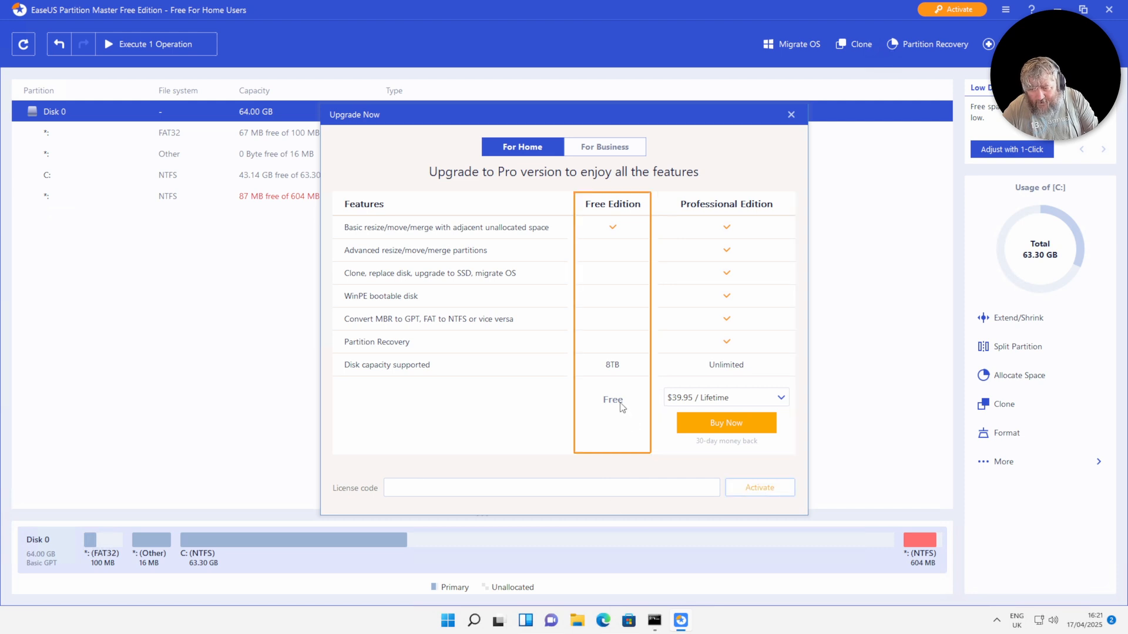
click(538, 486)
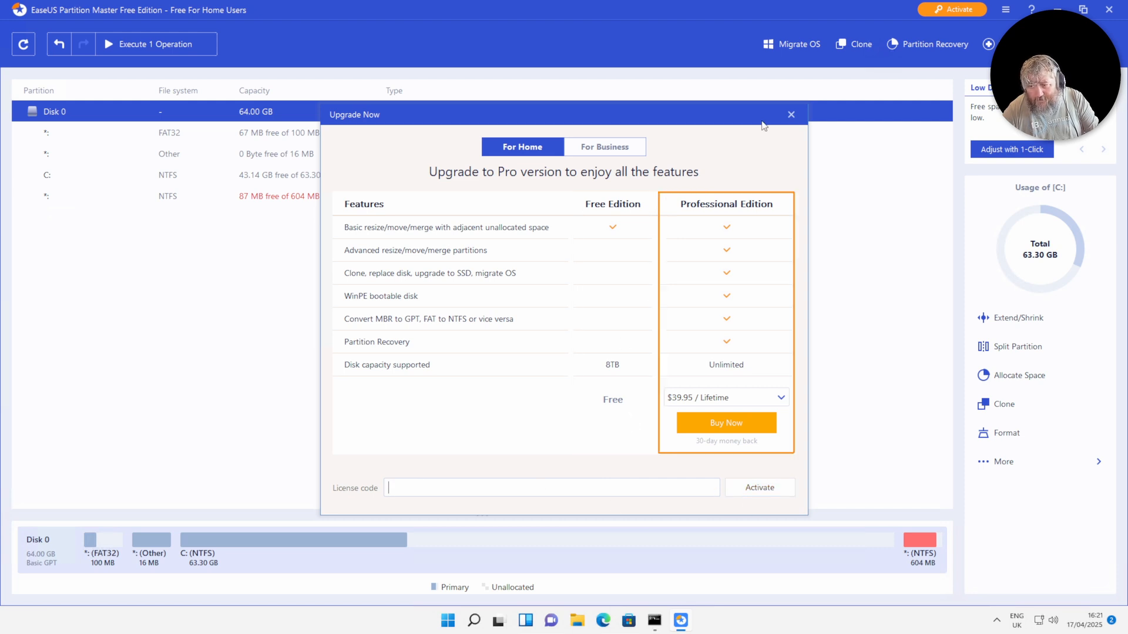
click(791, 114)
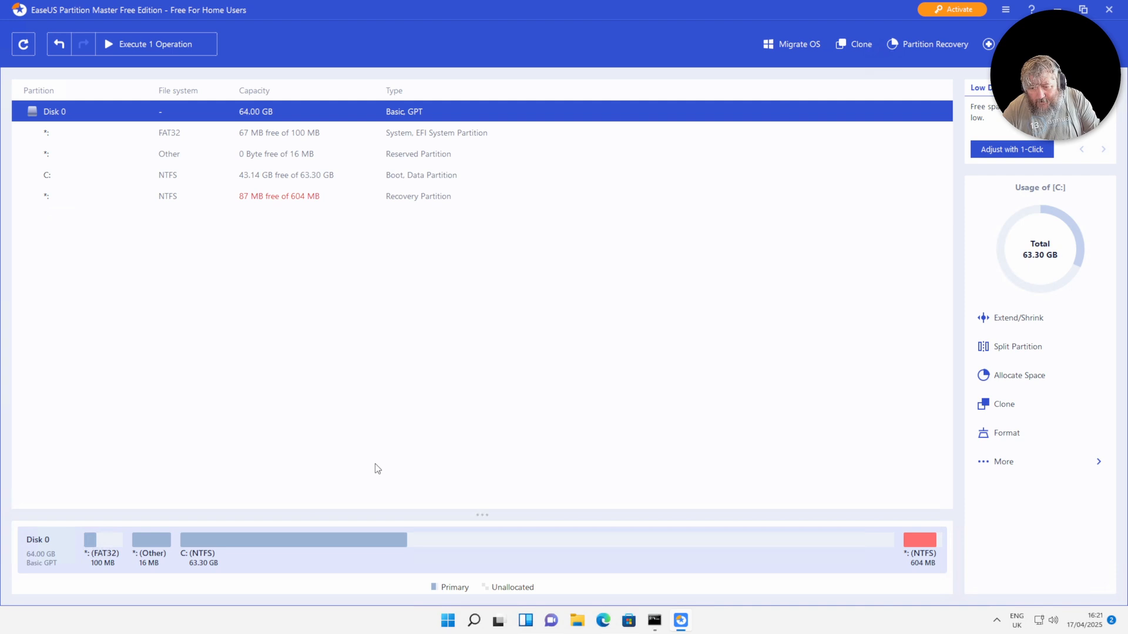
click(61, 45)
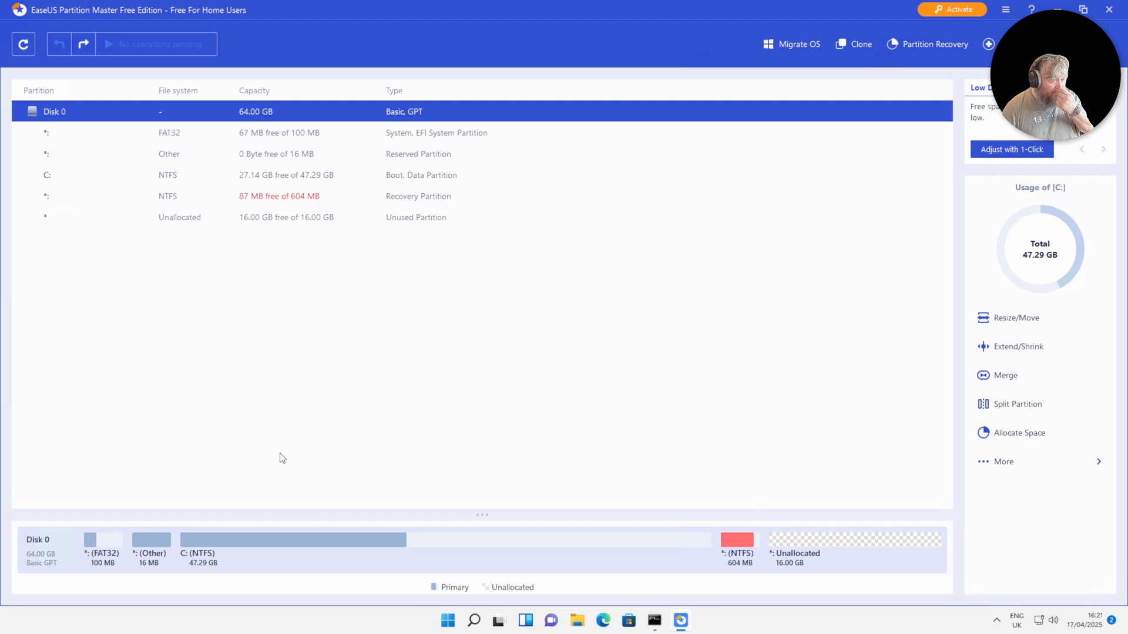
Move the recovery partition to the end of Disk 0, behind the unallocated space, keeping its size at 604 MB
click(193, 200)
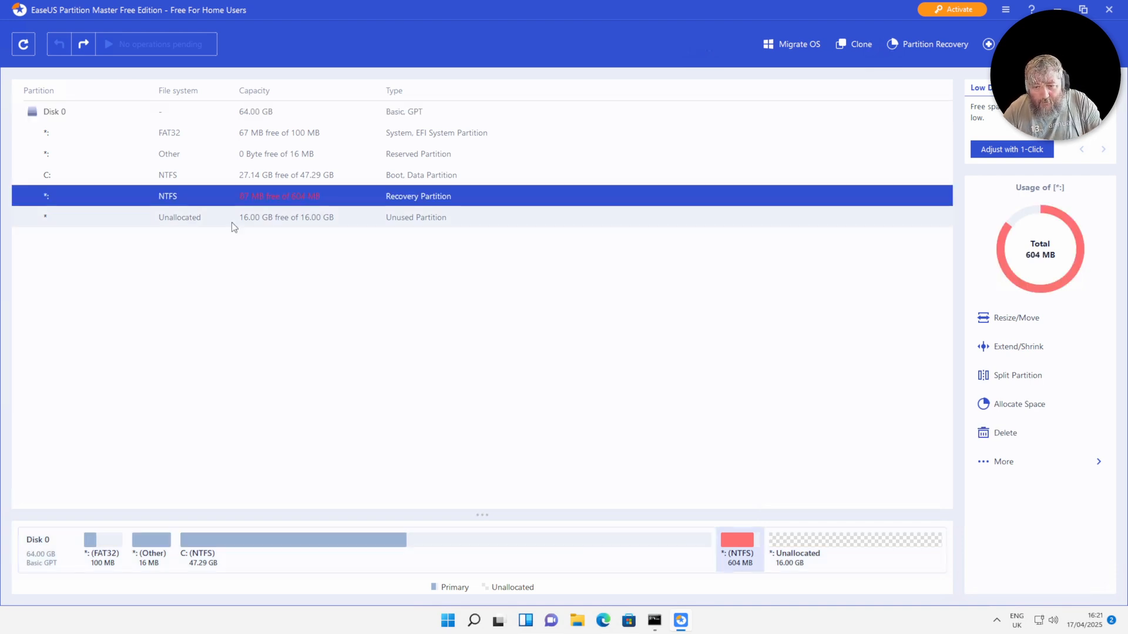
right_click(342, 200)
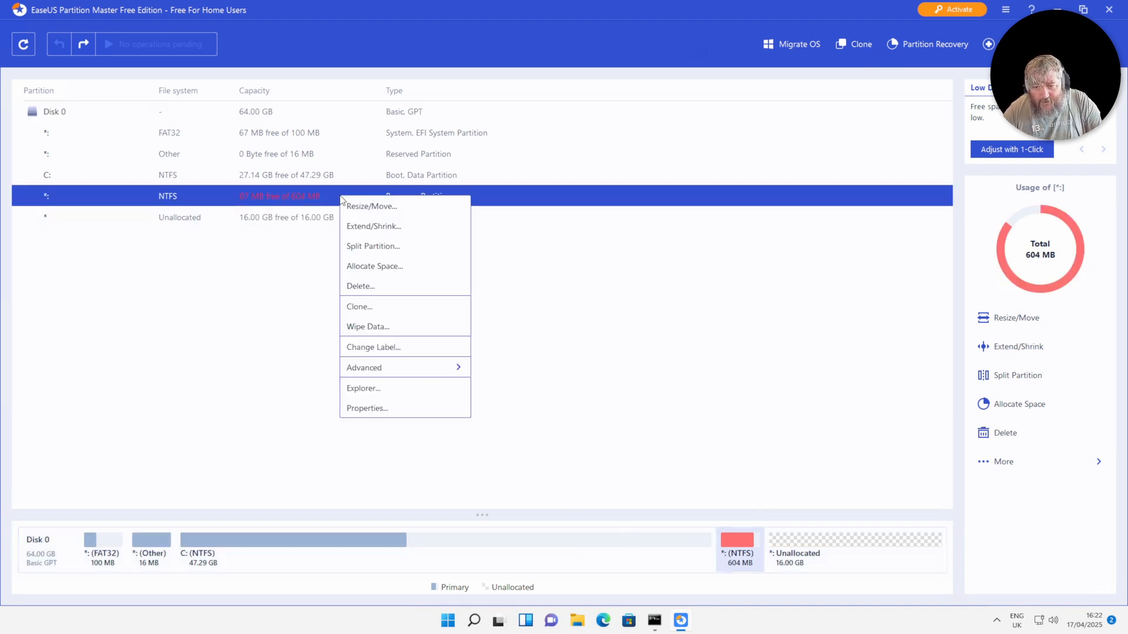
click(367, 207)
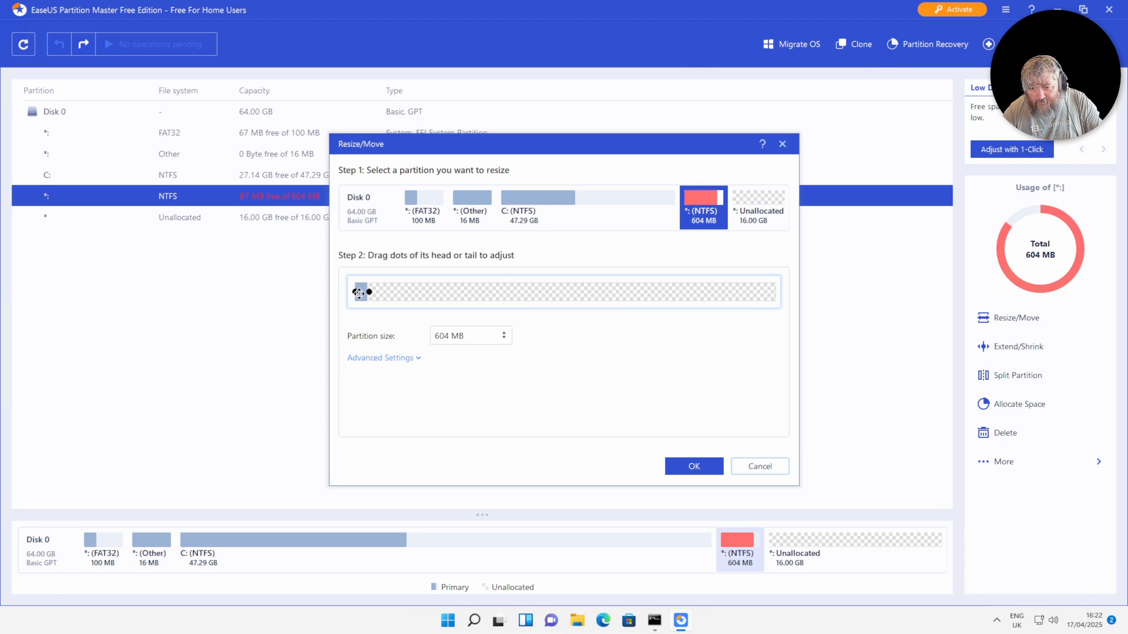
drag(358, 293, 765, 292)
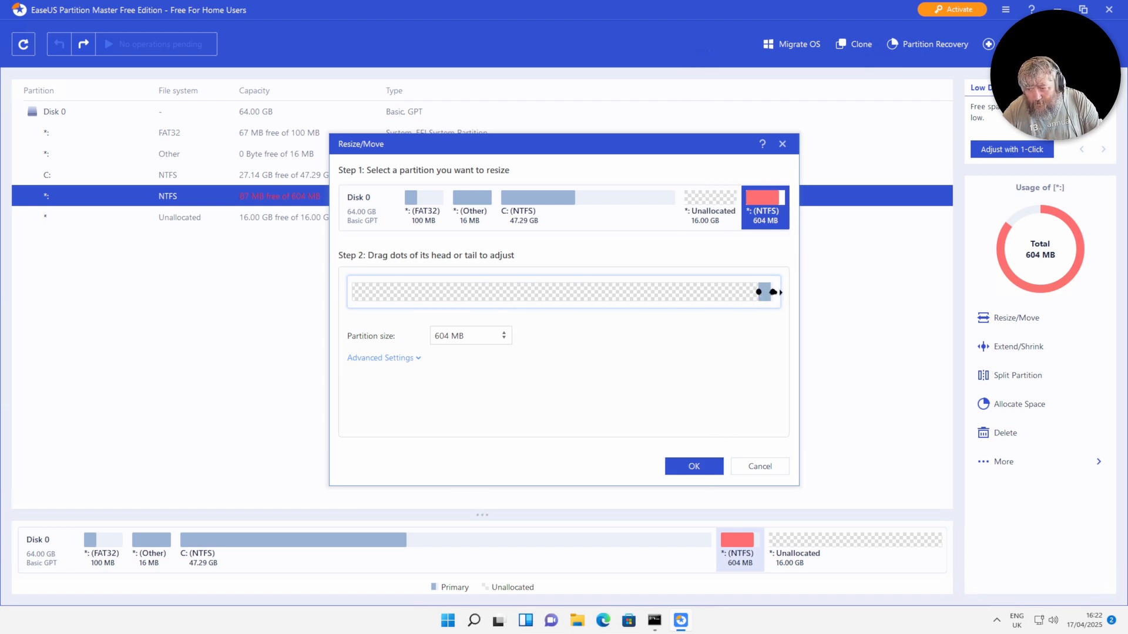
click(684, 466)
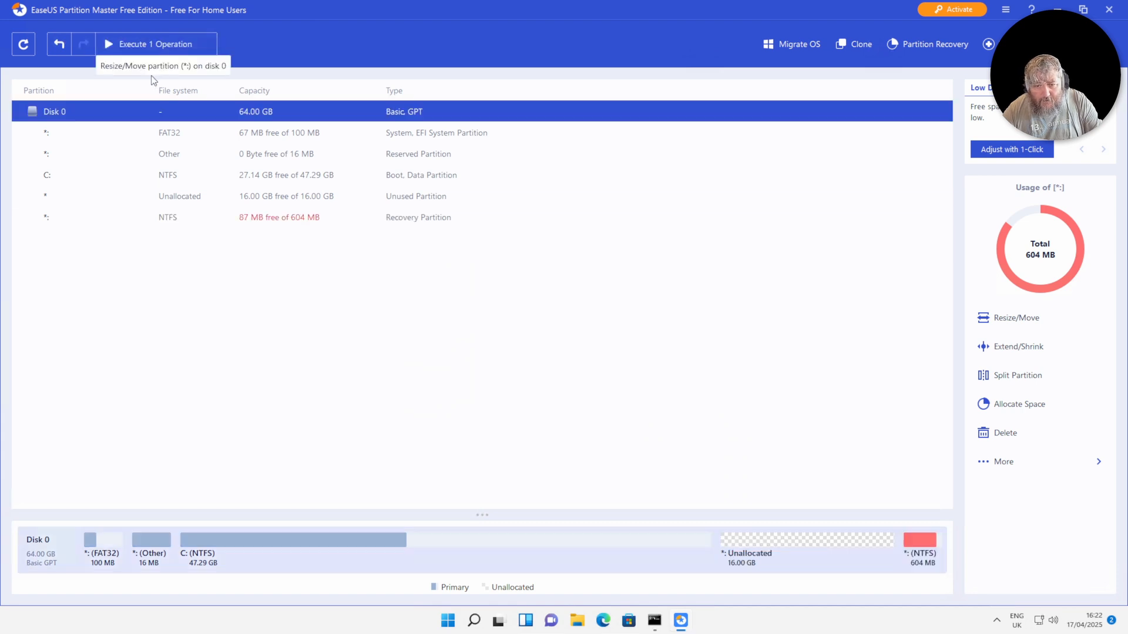
Execute the pending recovery partition move, finish the operation and dismiss the rating request
click(153, 44)
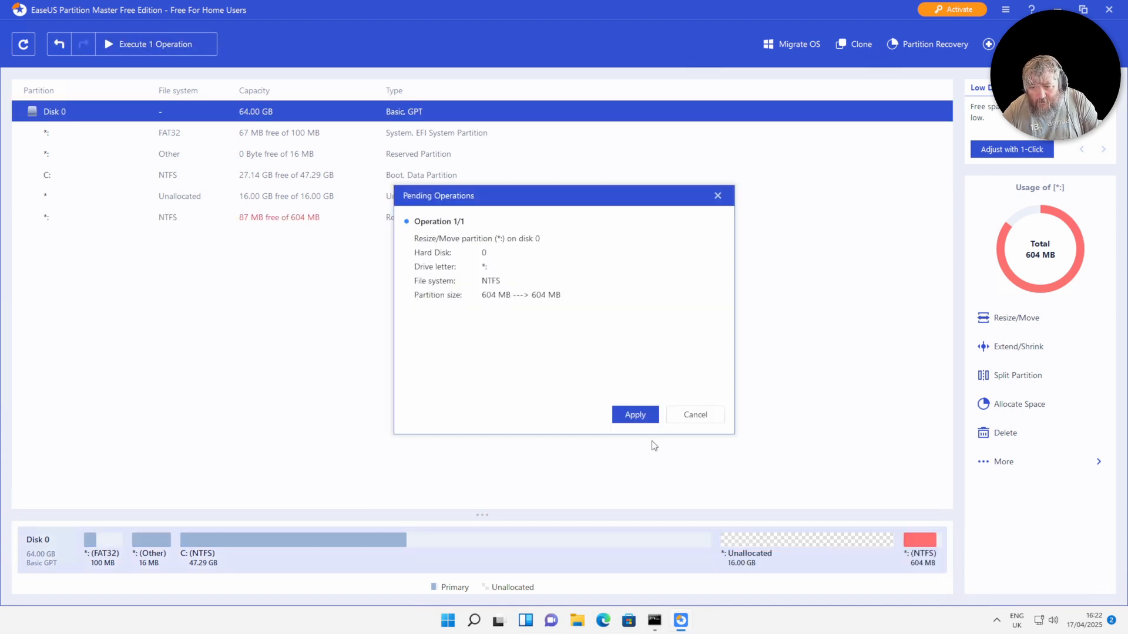
click(649, 415)
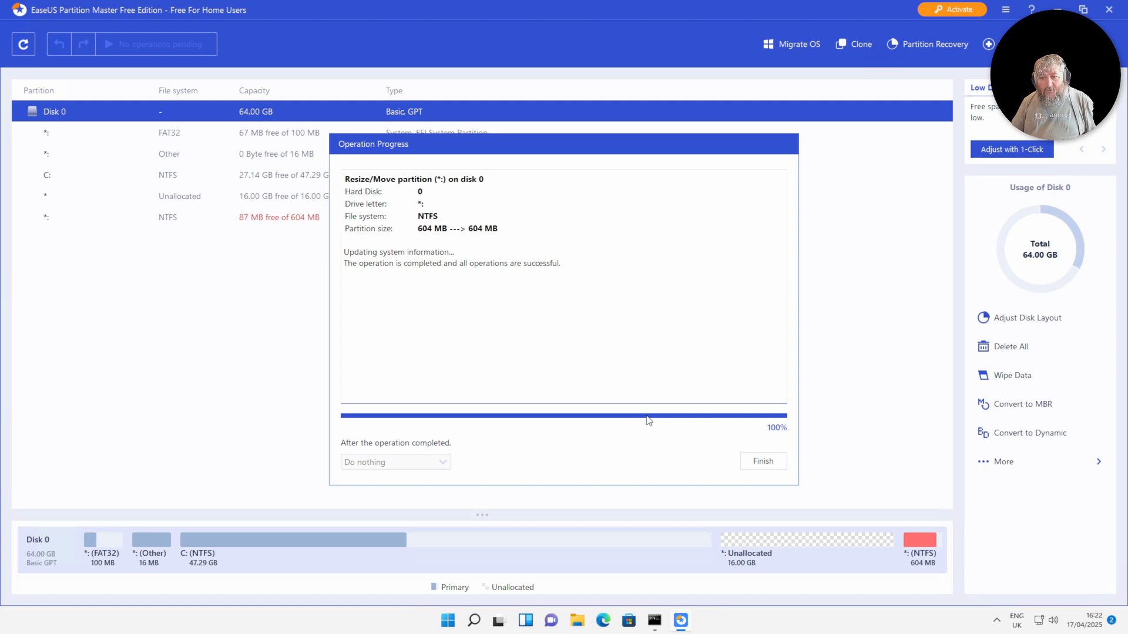
click(763, 465)
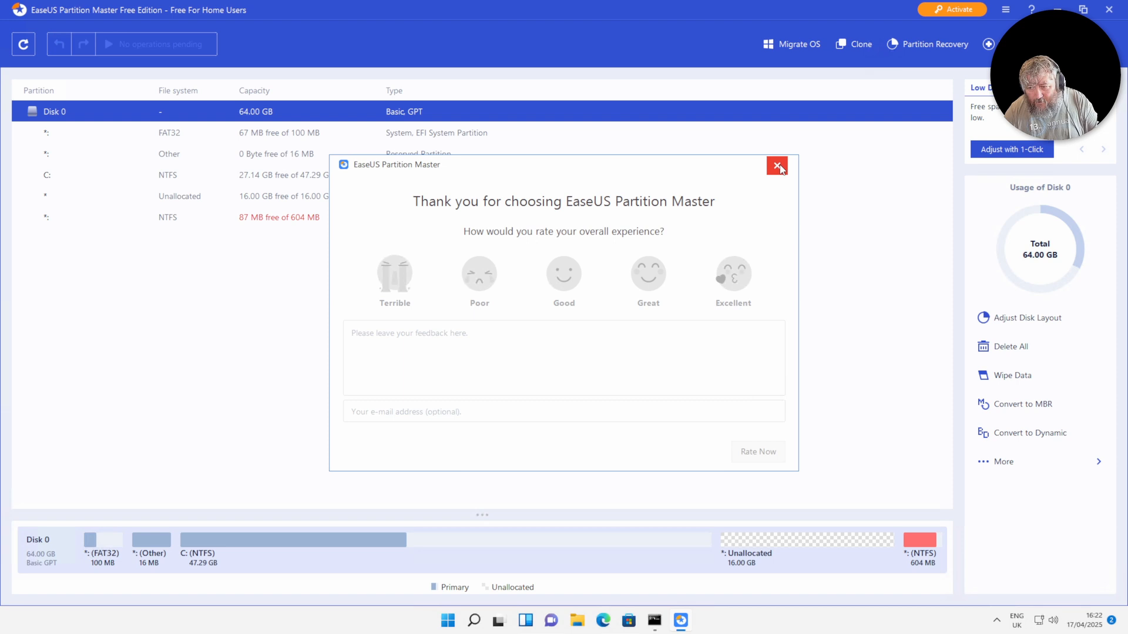
click(777, 165)
Extend C: to 63.3 GB over the adjacent unallocated space, then apply and finish the operation
click(157, 175)
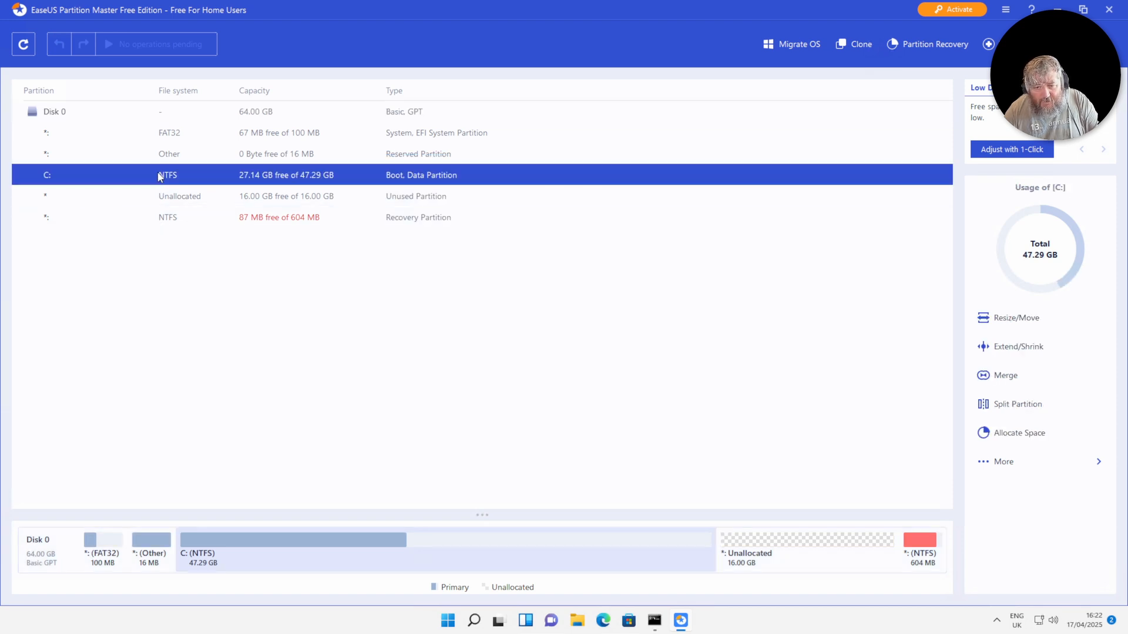
right_click(157, 175)
click(198, 184)
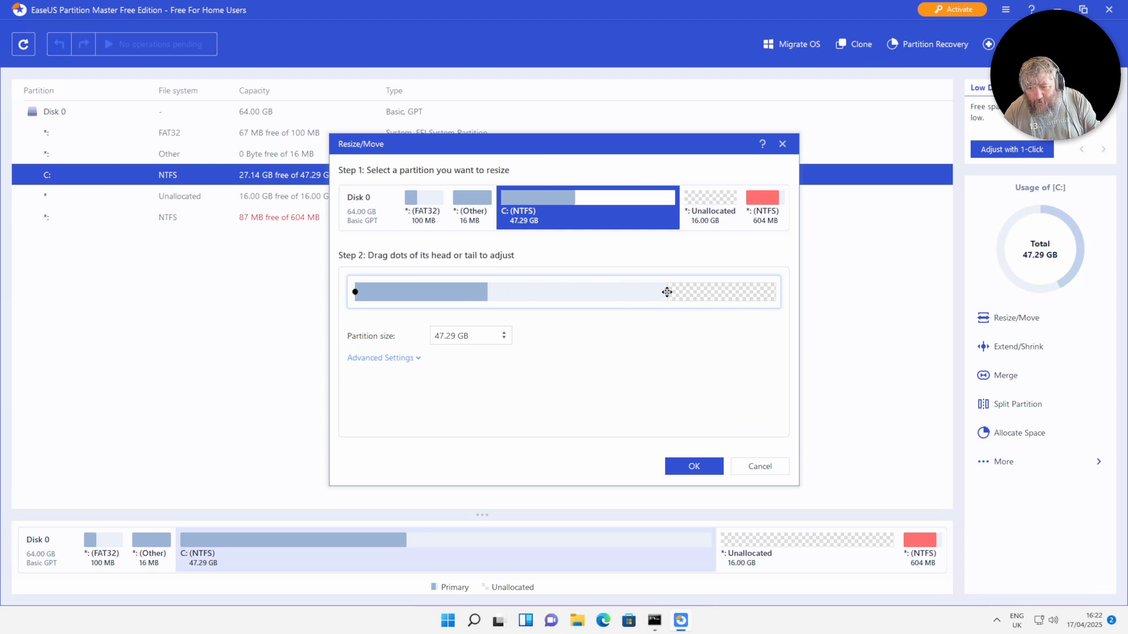
drag(666, 292, 772, 292)
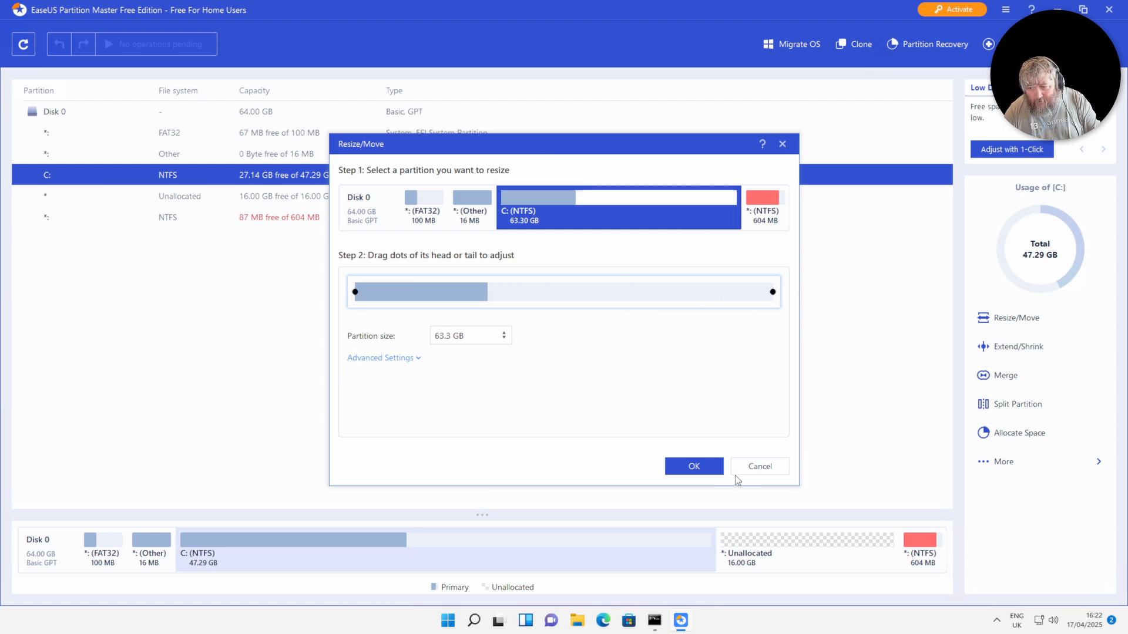
click(702, 467)
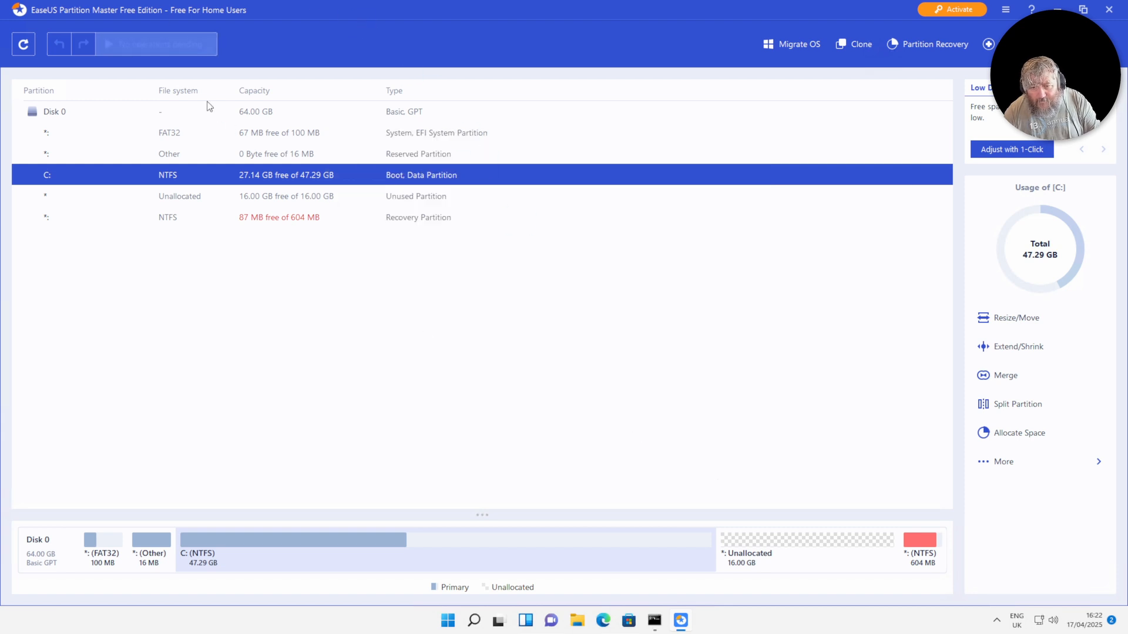
click(151, 47)
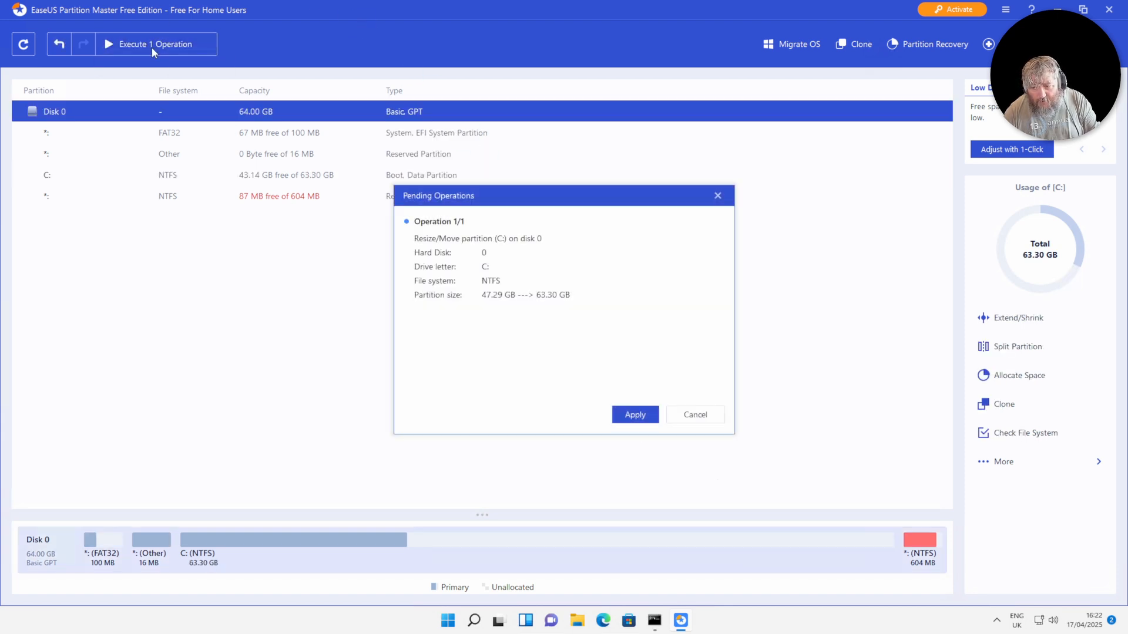
click(625, 417)
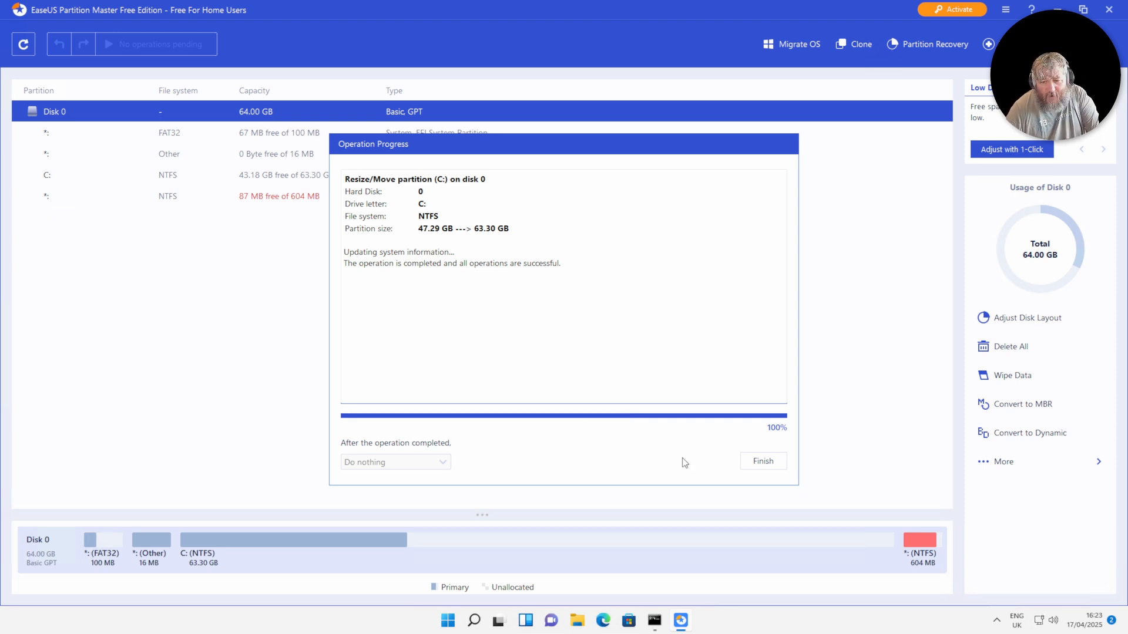
click(765, 462)
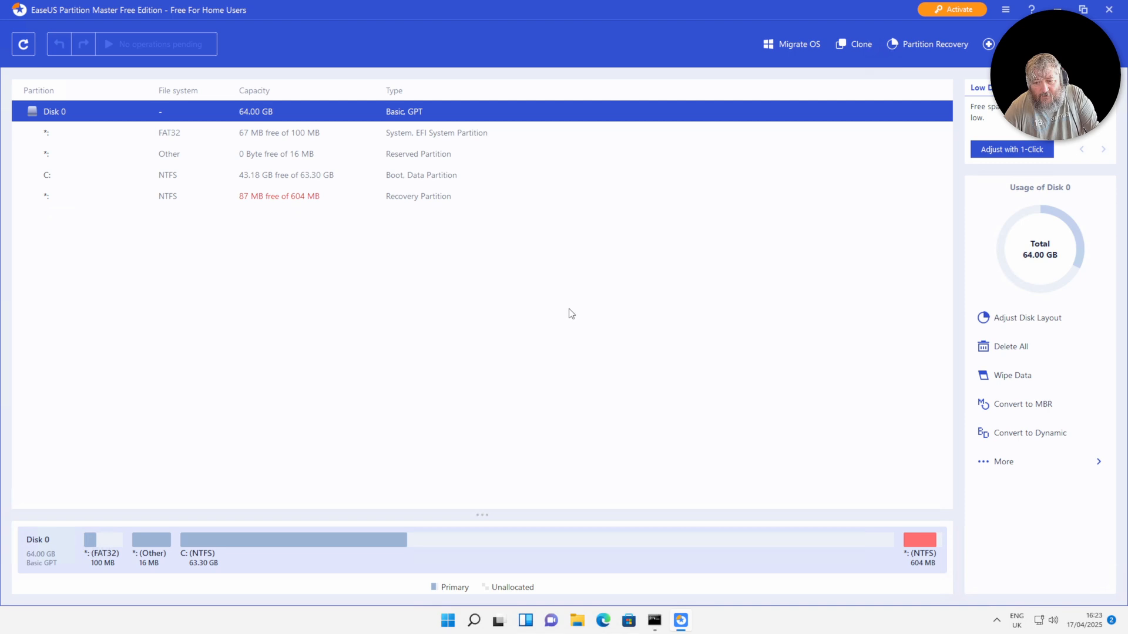
Close EaseUS Partition Master and its upgrade offer, and open Disk Management in a maximized window
click(1106, 14)
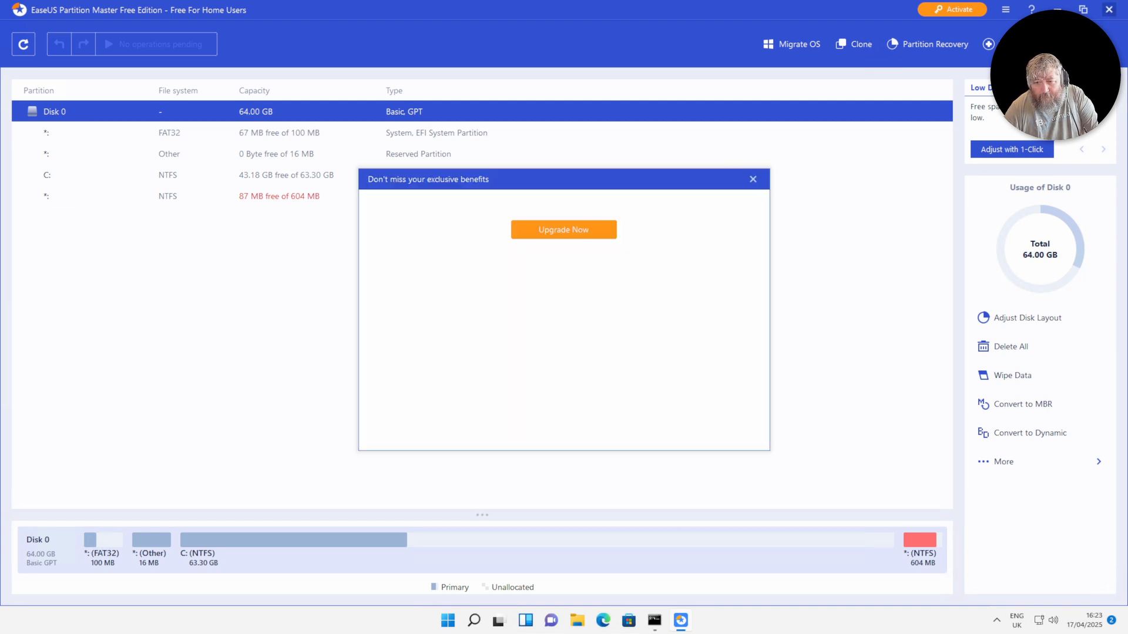
click(753, 180)
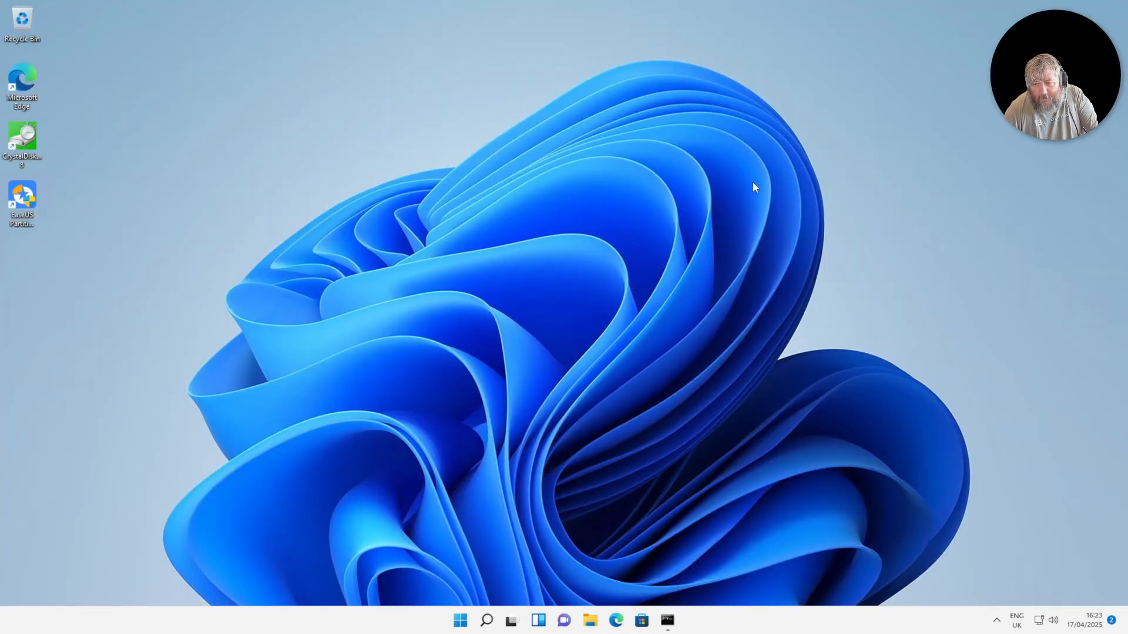
right_click(461, 620)
click(452, 399)
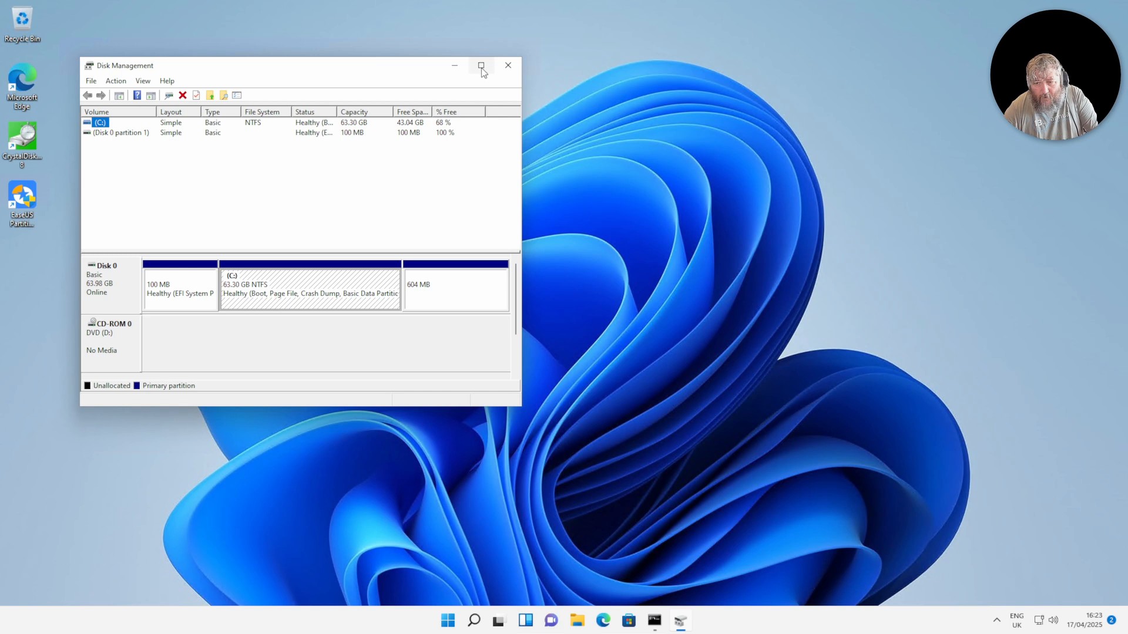
click(481, 66)
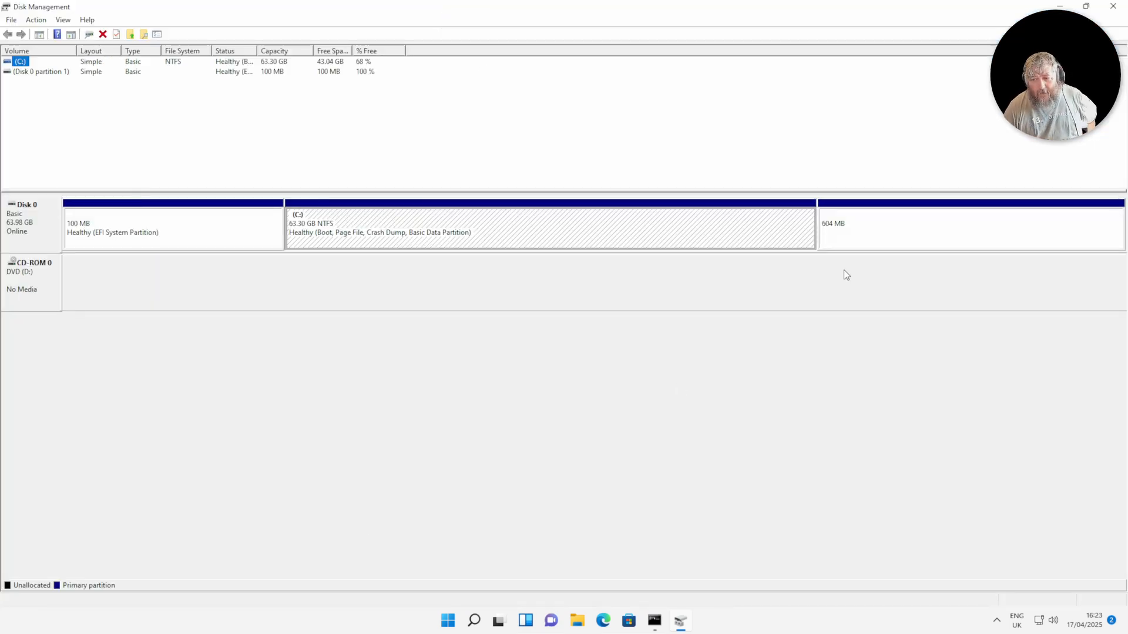
Check the resulting C: volume and the 604 MB recovery partition on Disk 0
click(872, 225)
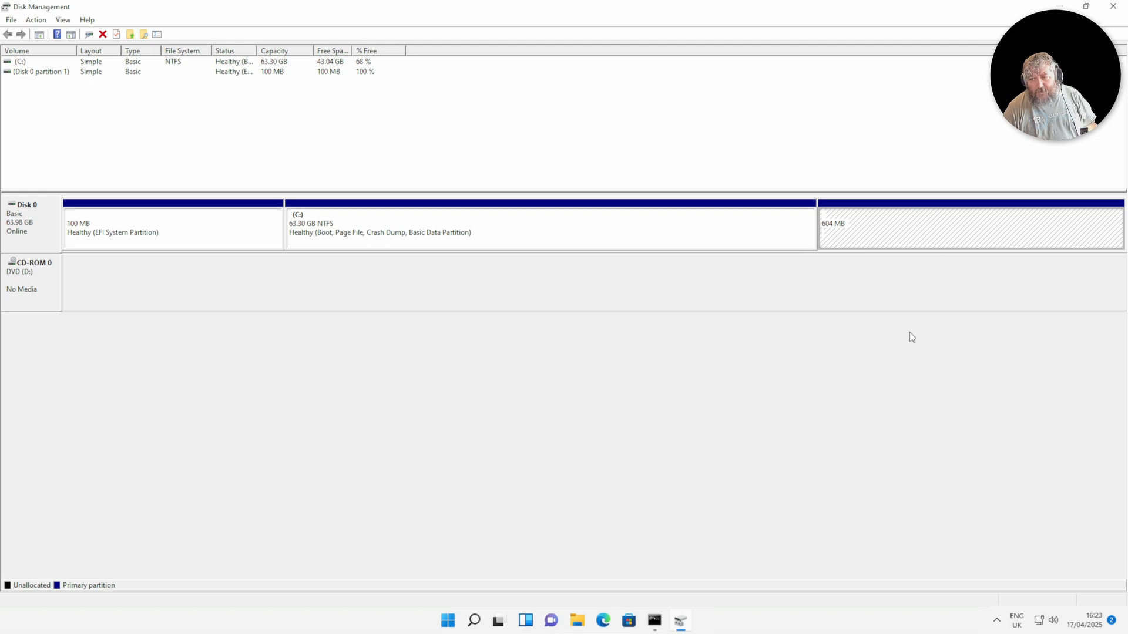
click(657, 254)
click(916, 247)
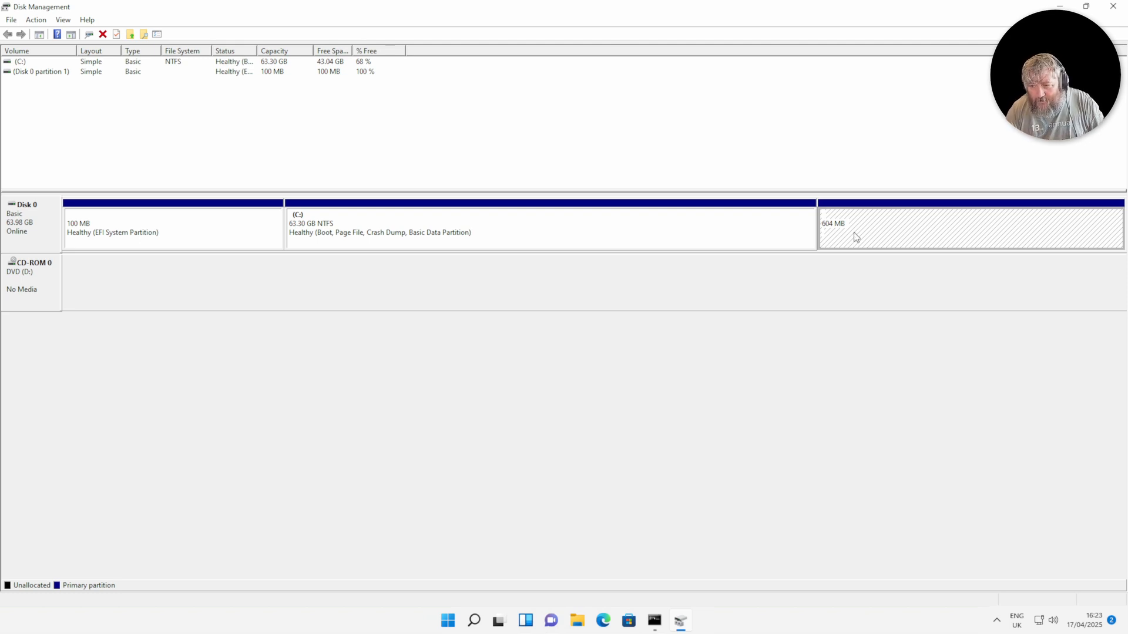
click(406, 238)
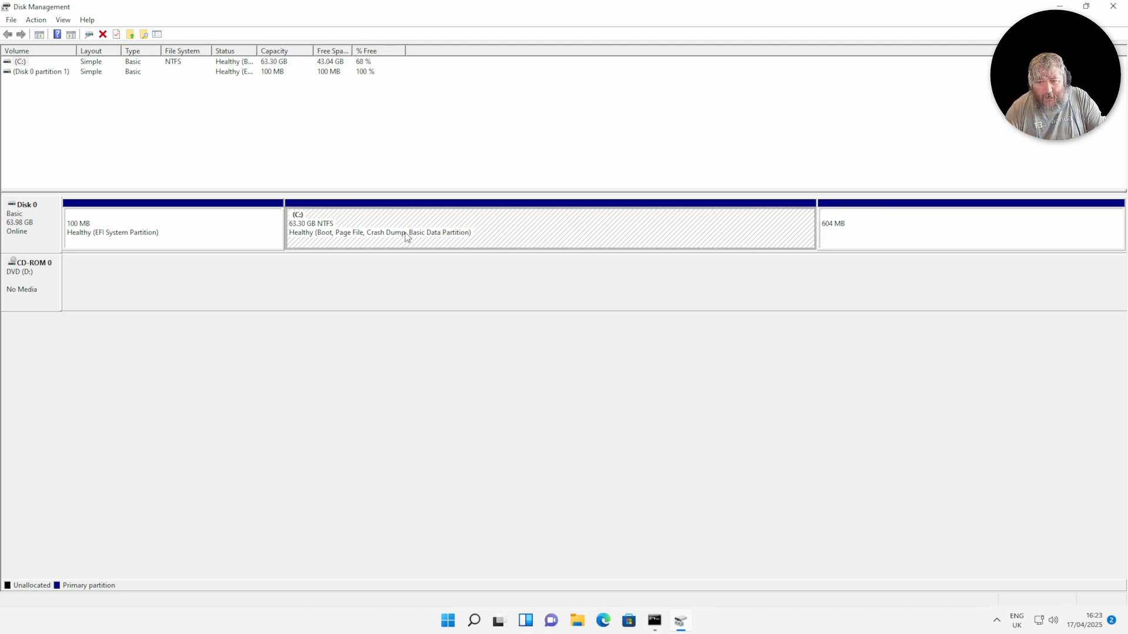